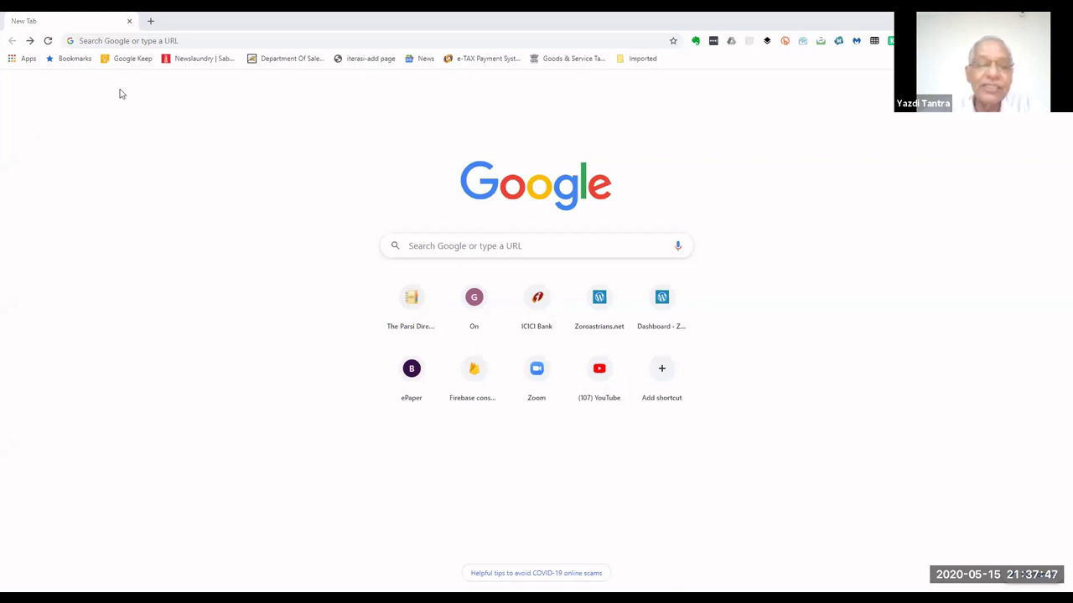
Step: Go to drive.google.com in the browser
{"action": "left_click", "coordinate": [194, 44]}
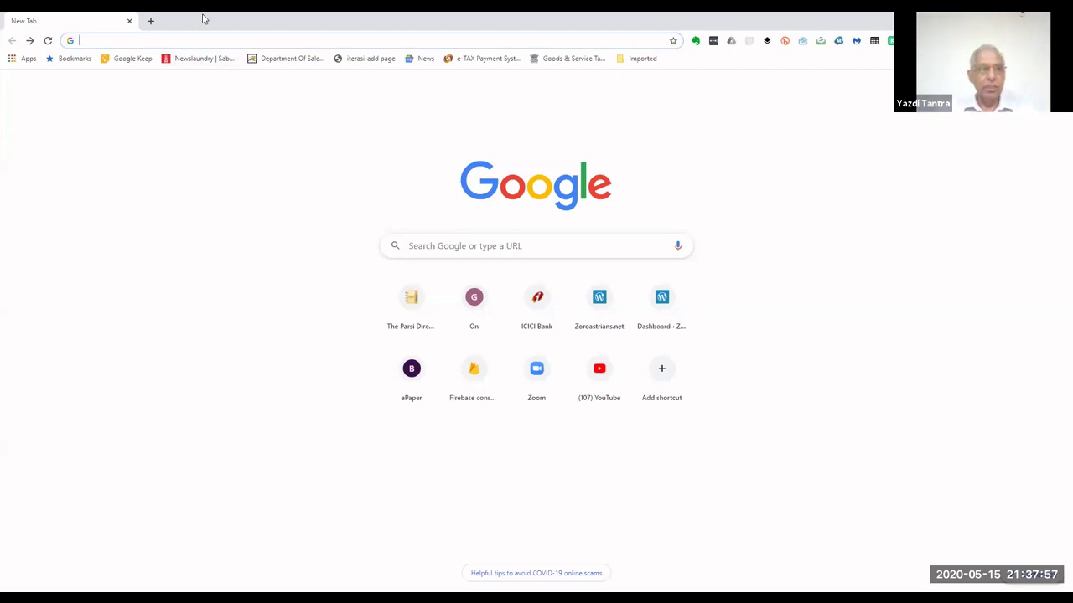
{"action": "type", "text": "drive"}
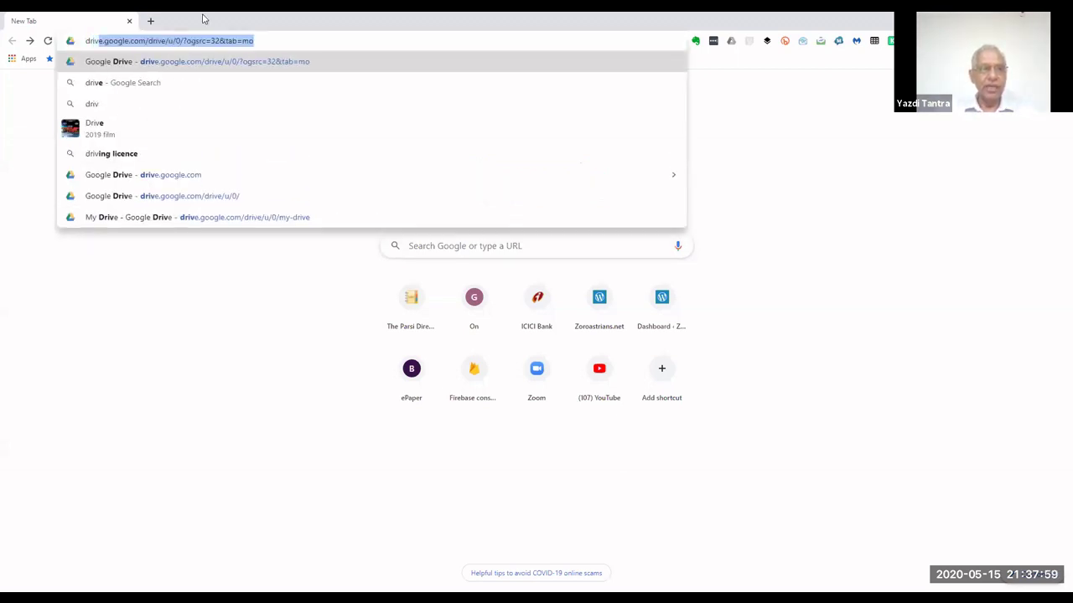
{"action": "type", "text": ".goo"}
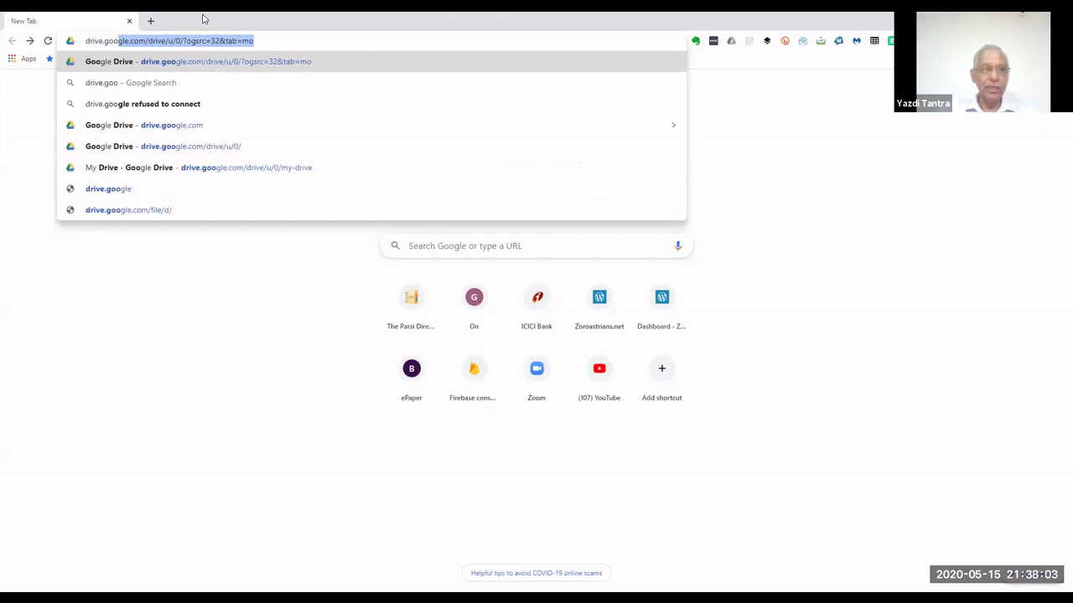
{"action": "type", "text": "gle.co"}
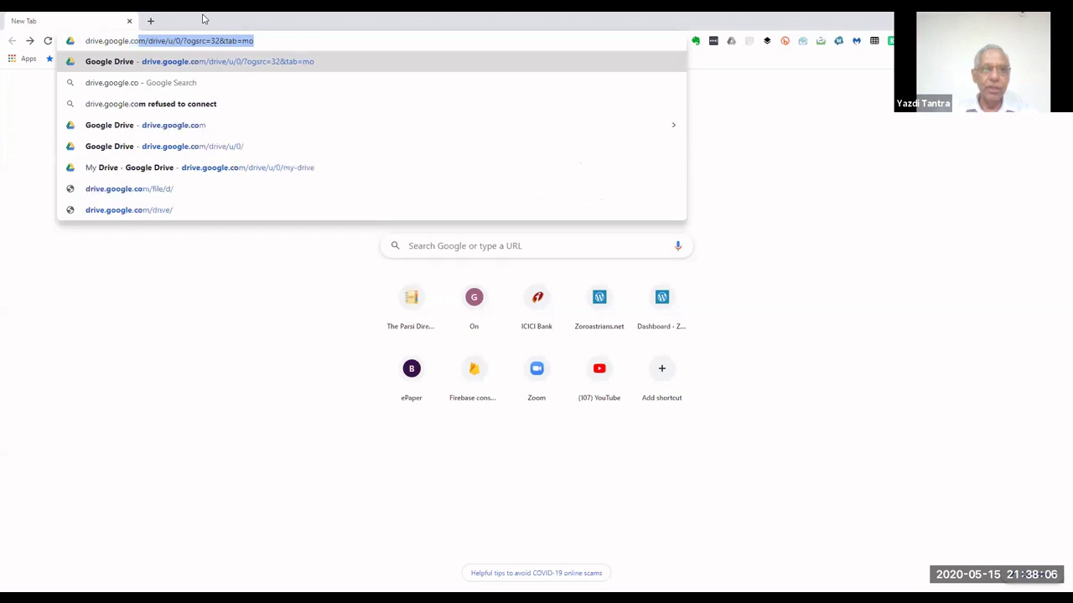
{"action": "key", "text": "BackSpace"}
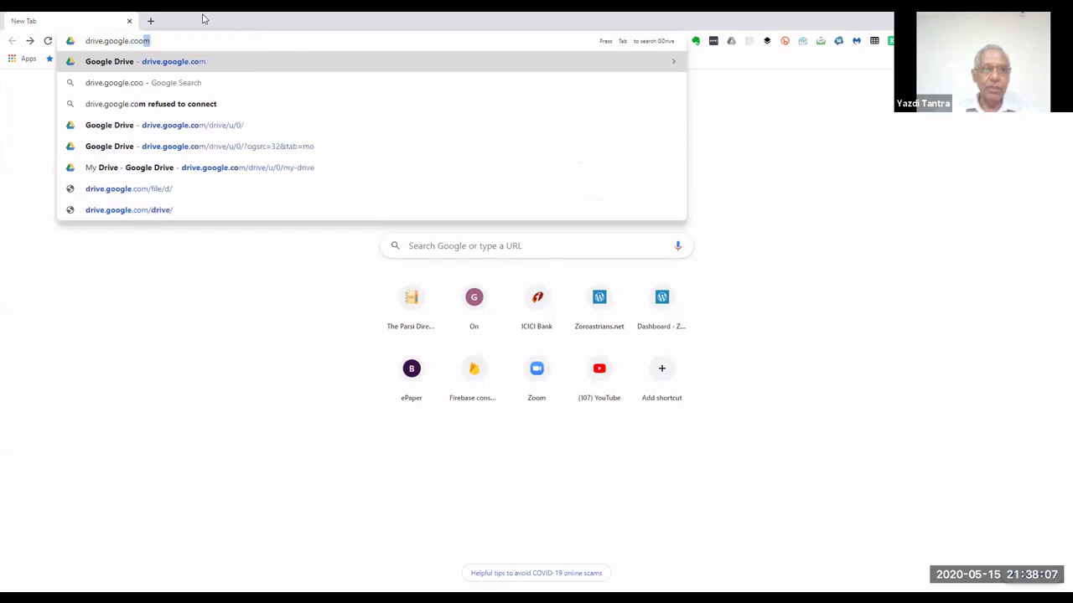
{"action": "type", "text": "m"}
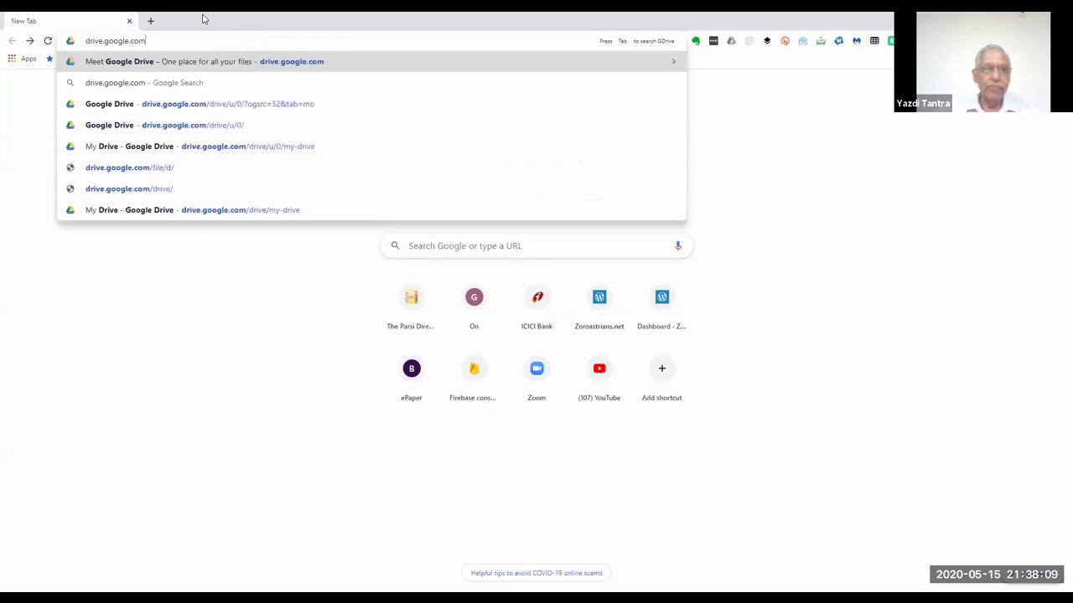
{"action": "key", "text": "Return"}
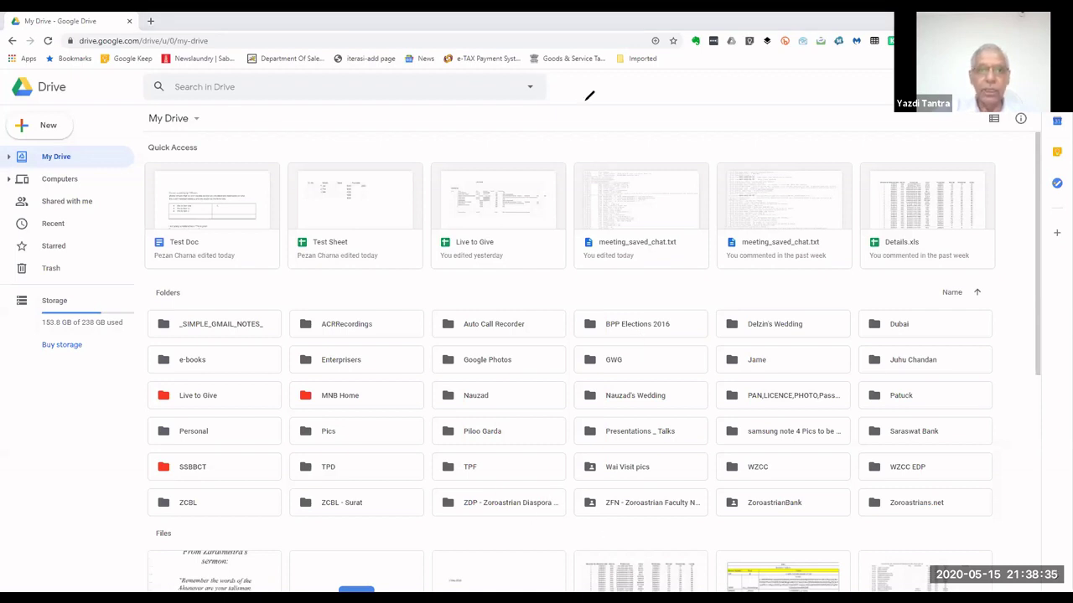
{"action": "mouse_move", "coordinate": [131, 138]}
{"action": "left_mouse_down"}
{"action": "mouse_move", "coordinate": [210, 141]}
{"action": "mouse_move", "coordinate": [180, 77]}
{"action": "left_mouse_up"}
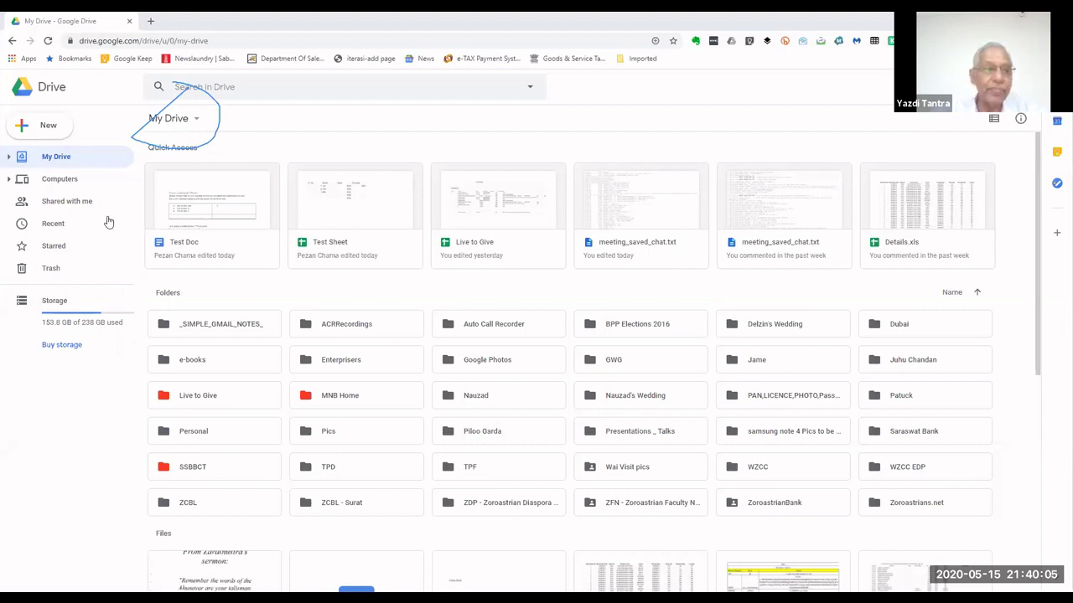
{"action": "left_click", "coordinate": [61, 179]}
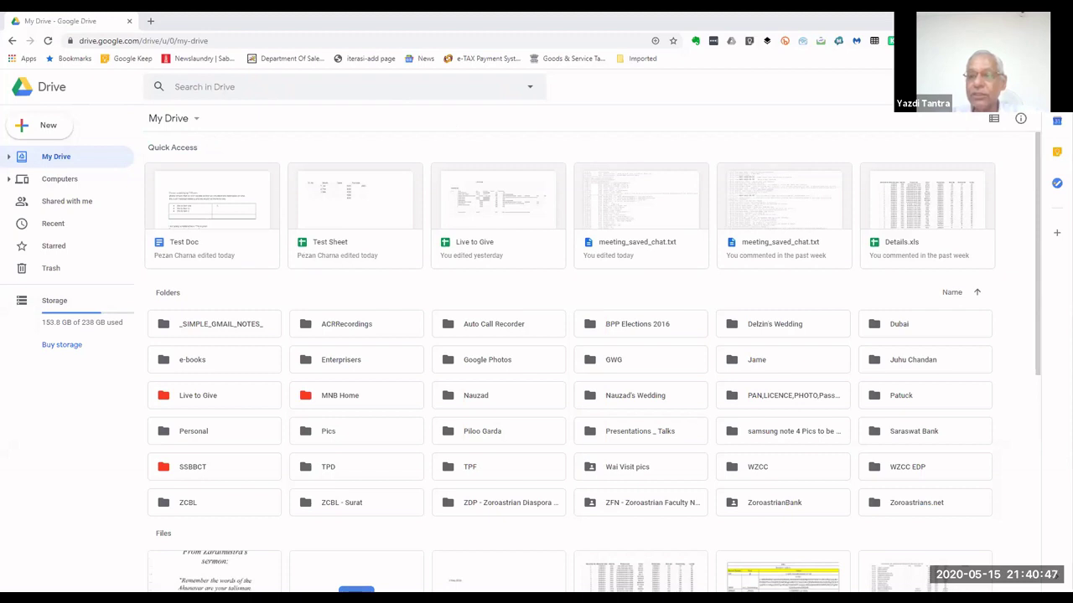
Step: Review Drive's general, notification and connected-app settings, and close the settings unchanged
{"action": "left_click", "coordinate": [984, 87]}
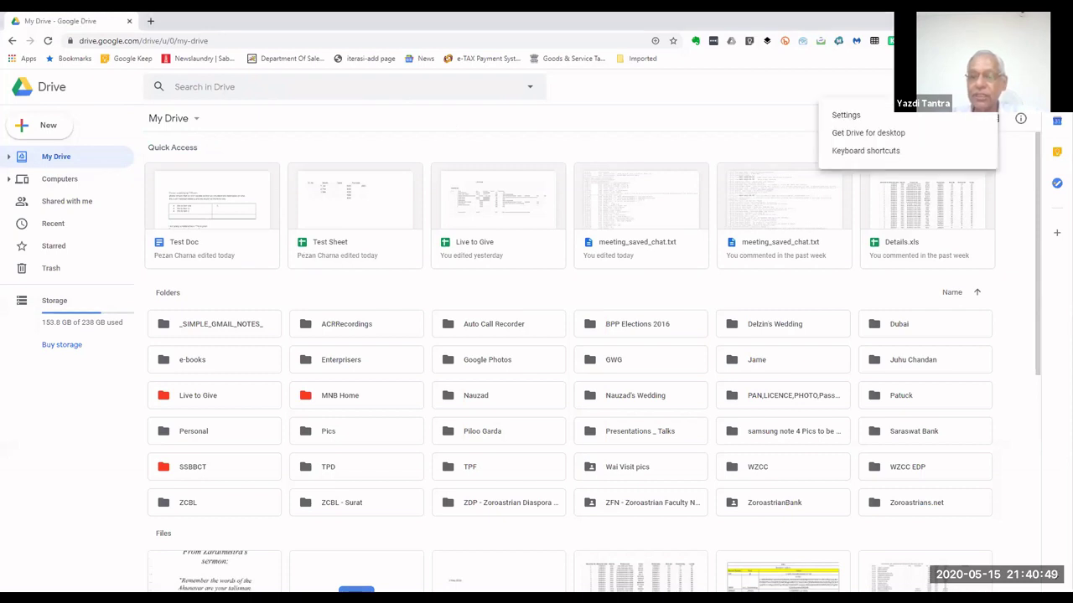
{"action": "left_click", "coordinate": [909, 136]}
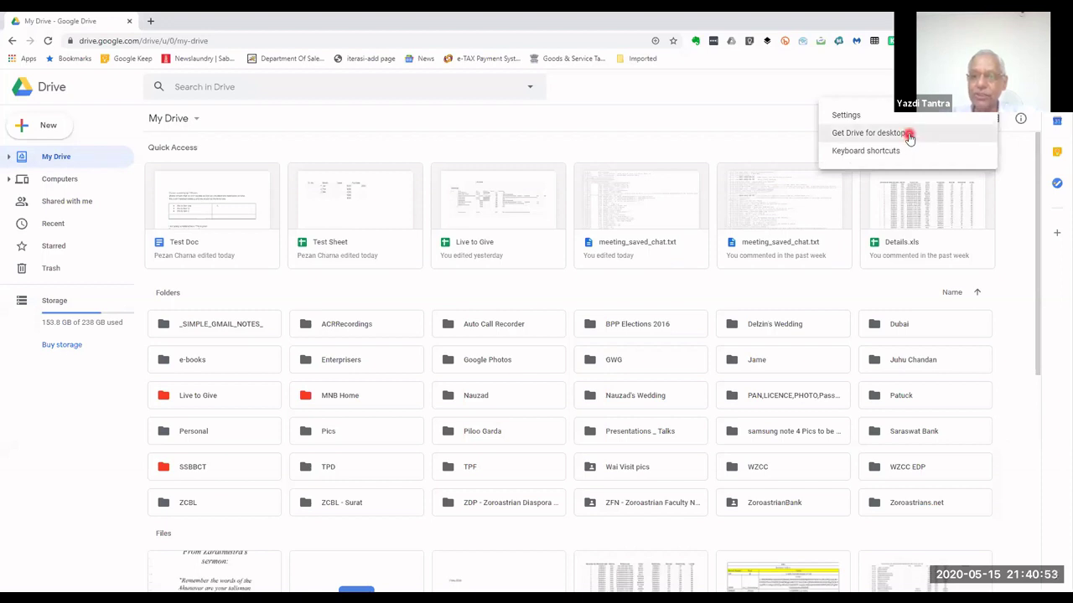
{"action": "left_click", "coordinate": [892, 117]}
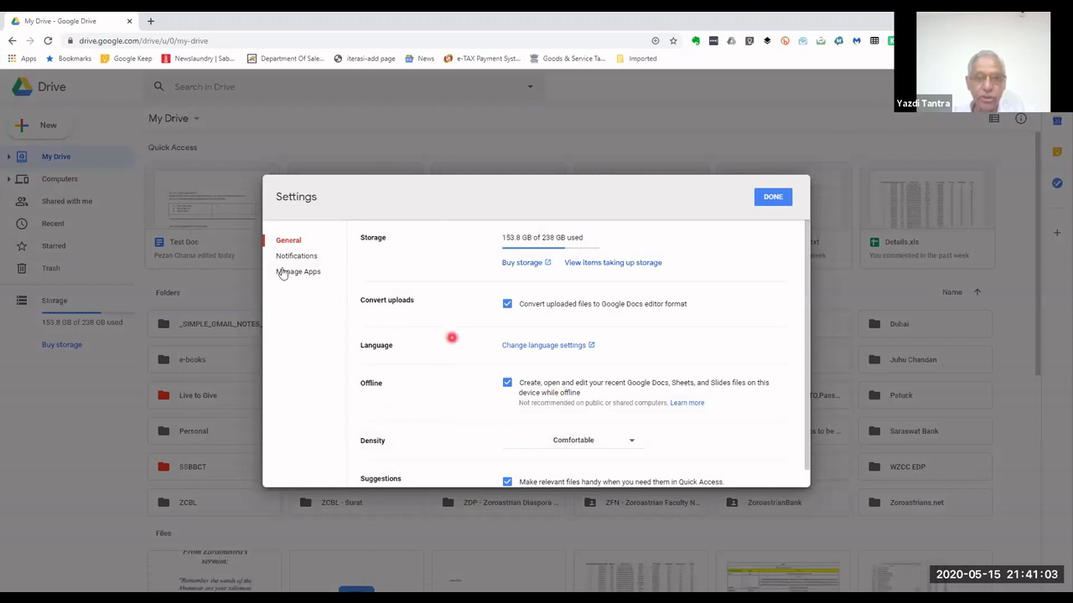
{"action": "left_click", "coordinate": [318, 260]}
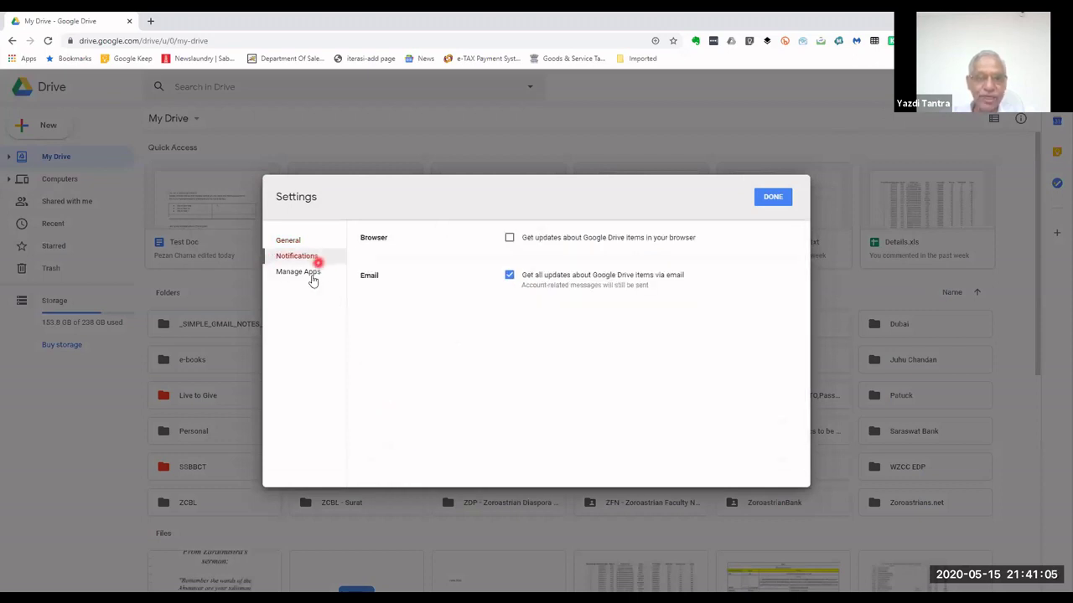
{"action": "left_click", "coordinate": [312, 276]}
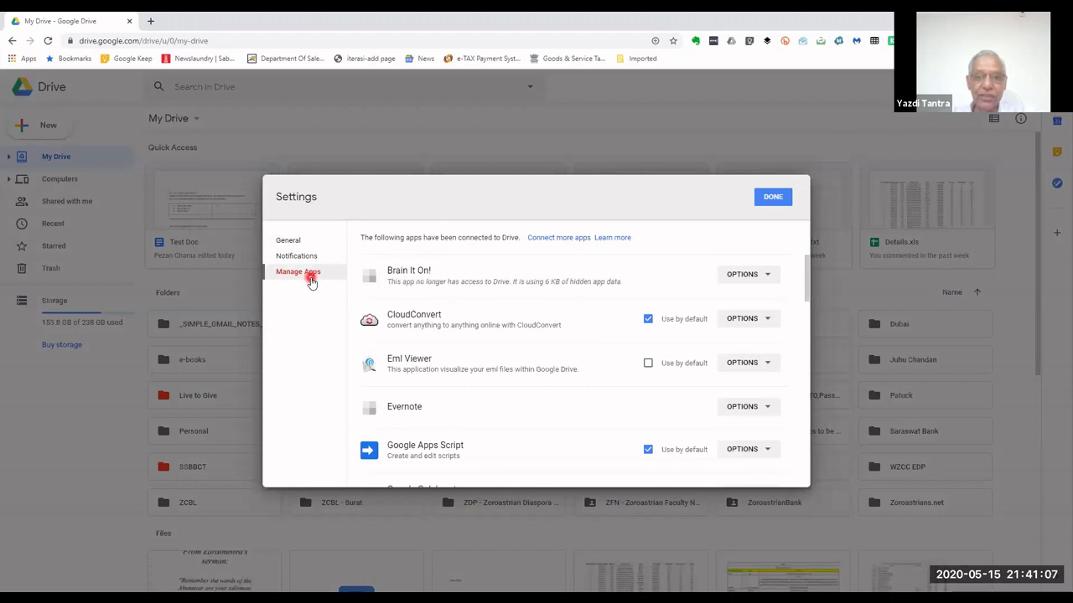
{"action": "left_click", "coordinate": [771, 199]}
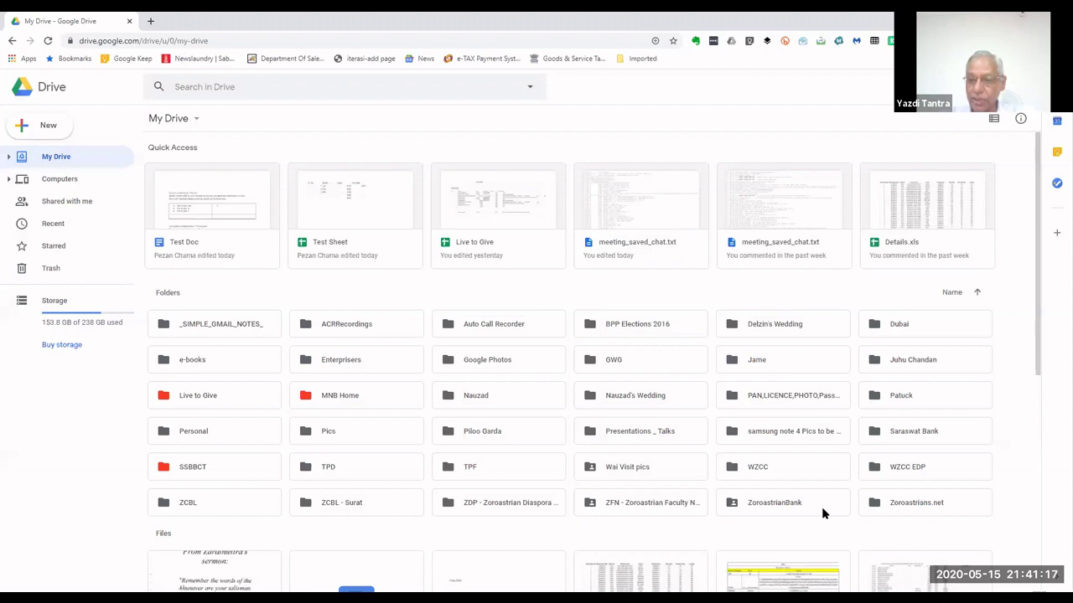
Step: View the file-type filters offered by the Drive search and dismiss them without searching
{"action": "left_click", "coordinate": [260, 88]}
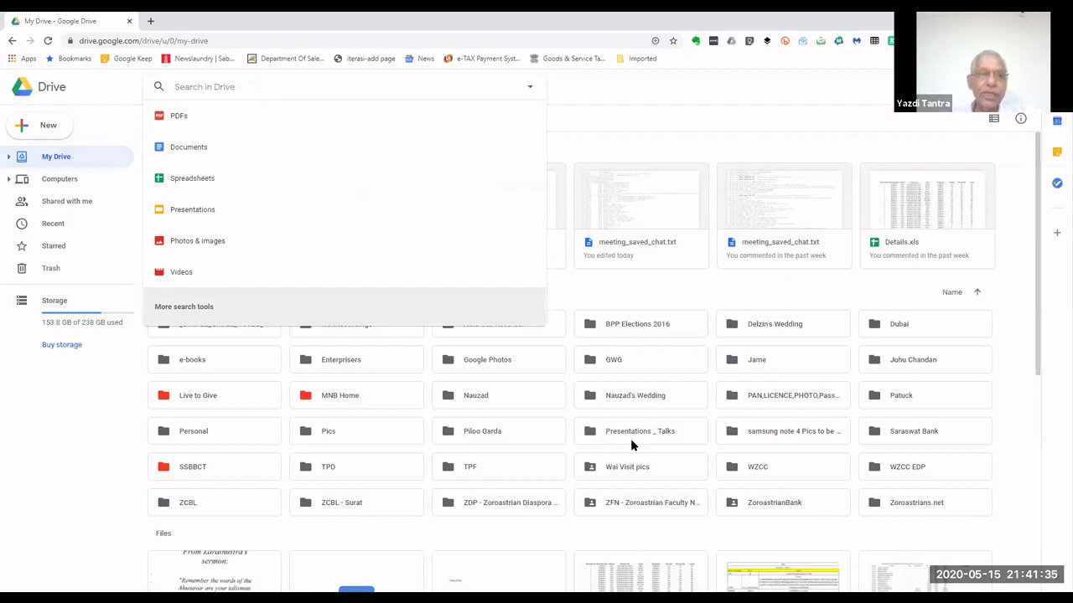
{"action": "left_click", "coordinate": [293, 84]}
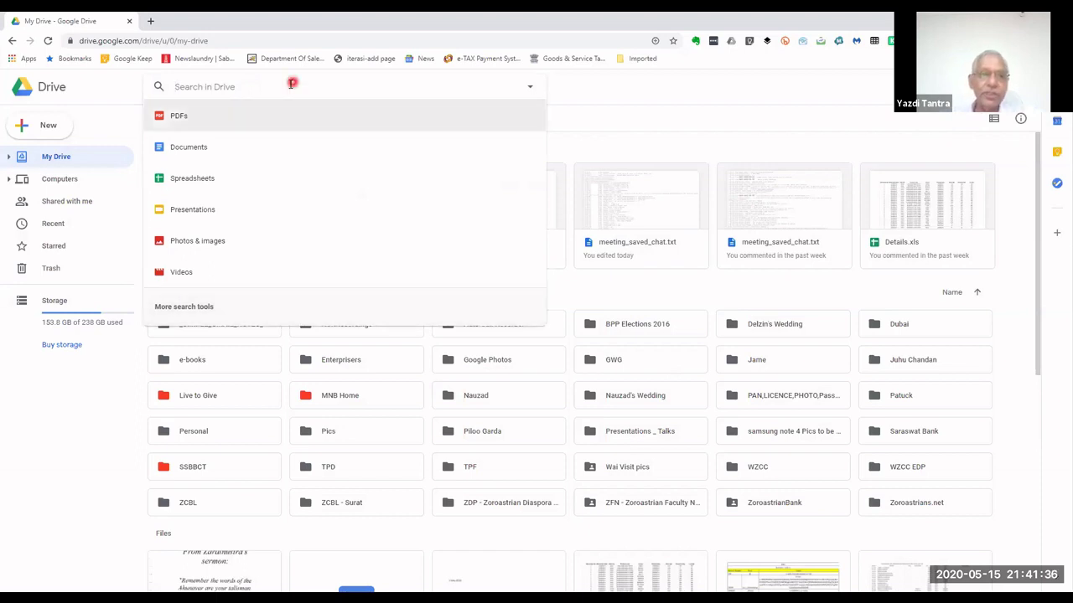
{"action": "left_click", "coordinate": [124, 85]}
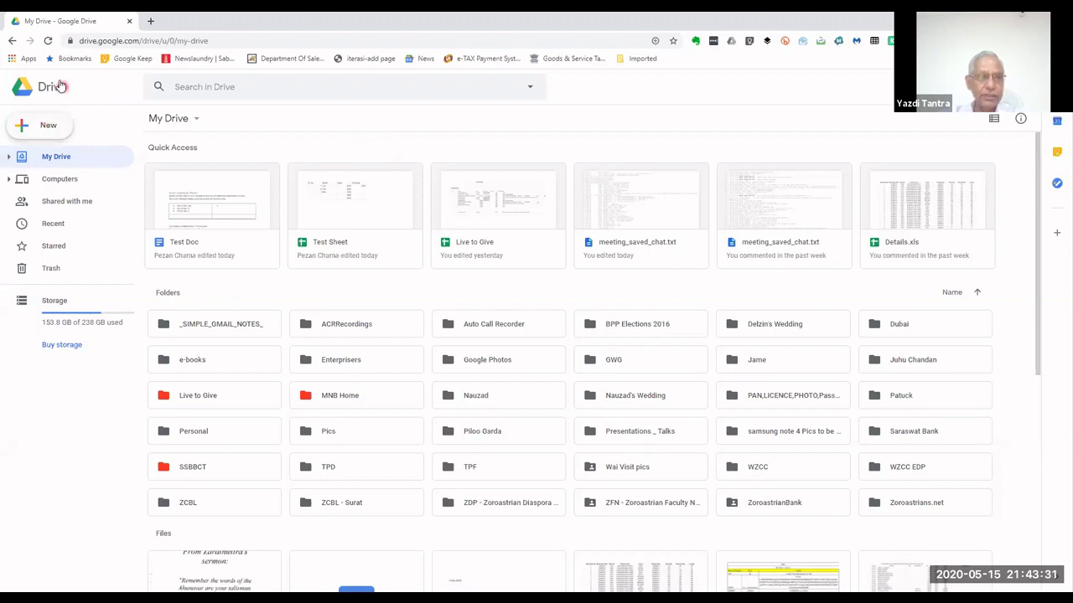
Step: Upload the image adil.PNG from the computer's Pictures folder to My Drive and reload the page
{"action": "left_click", "coordinate": [48, 127]}
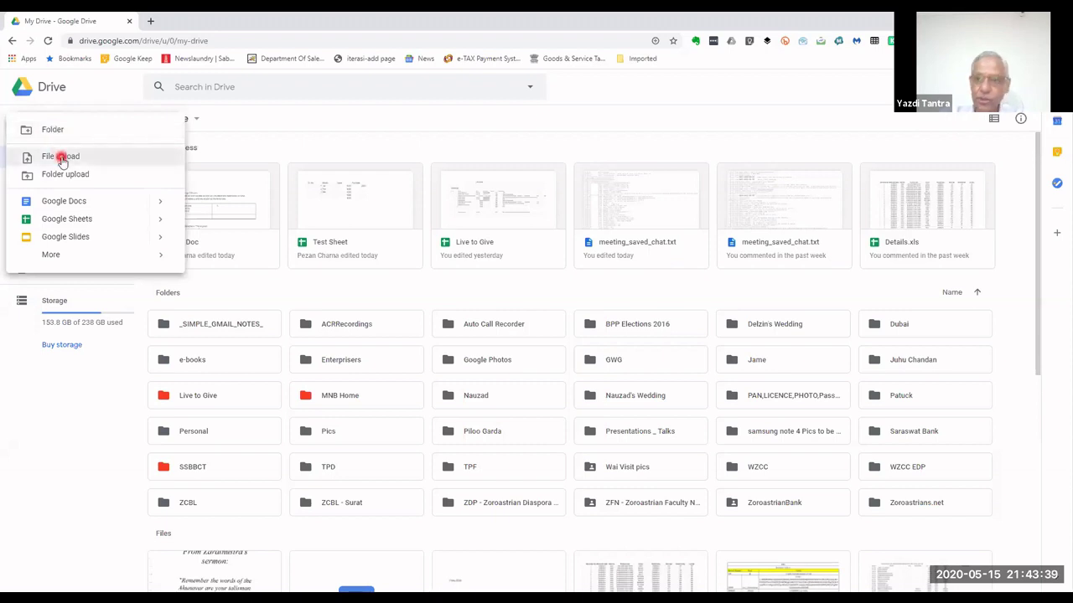
{"action": "left_click", "coordinate": [61, 161]}
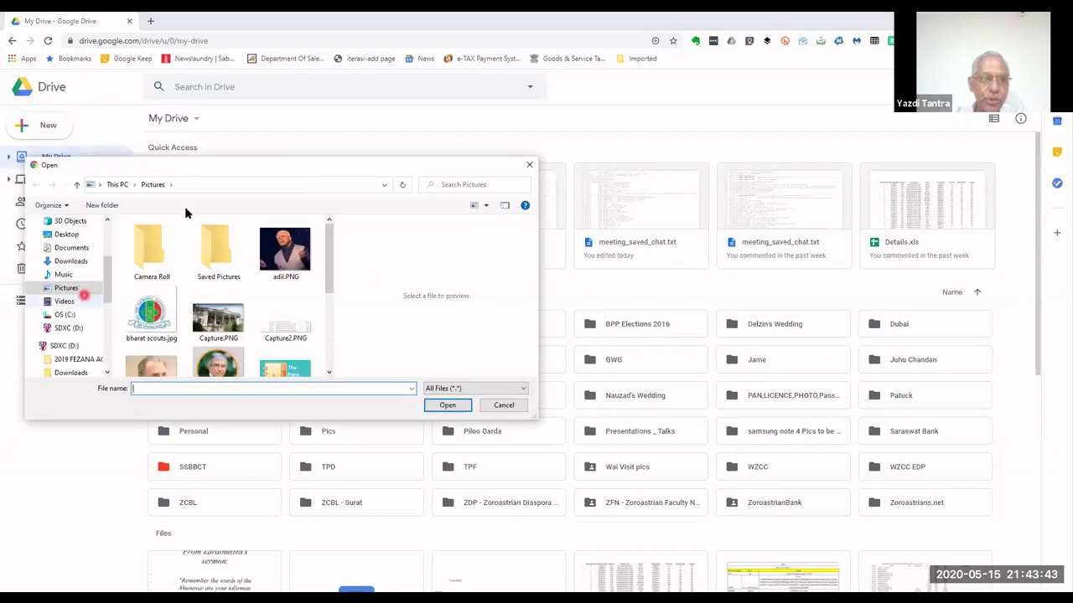
{"action": "left_click", "coordinate": [296, 246]}
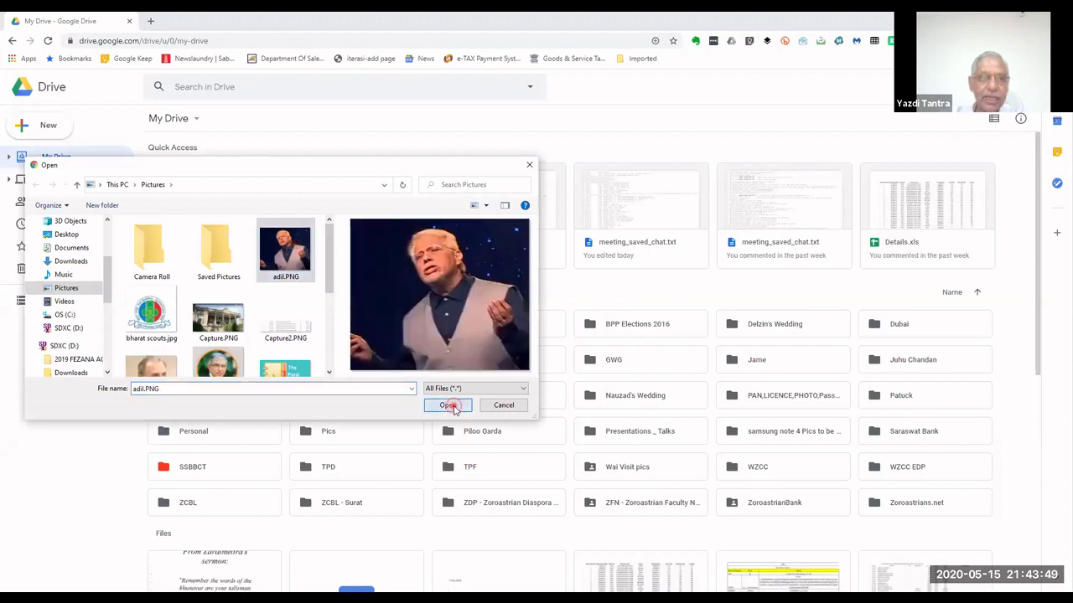
{"action": "left_click", "coordinate": [448, 406]}
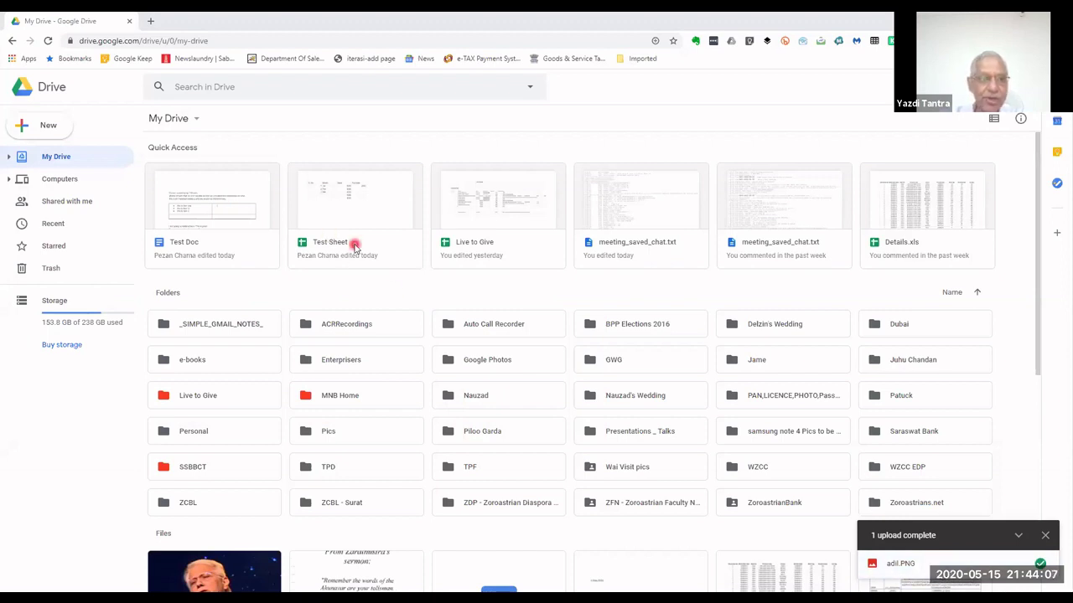
{"action": "left_click", "coordinate": [48, 40]}
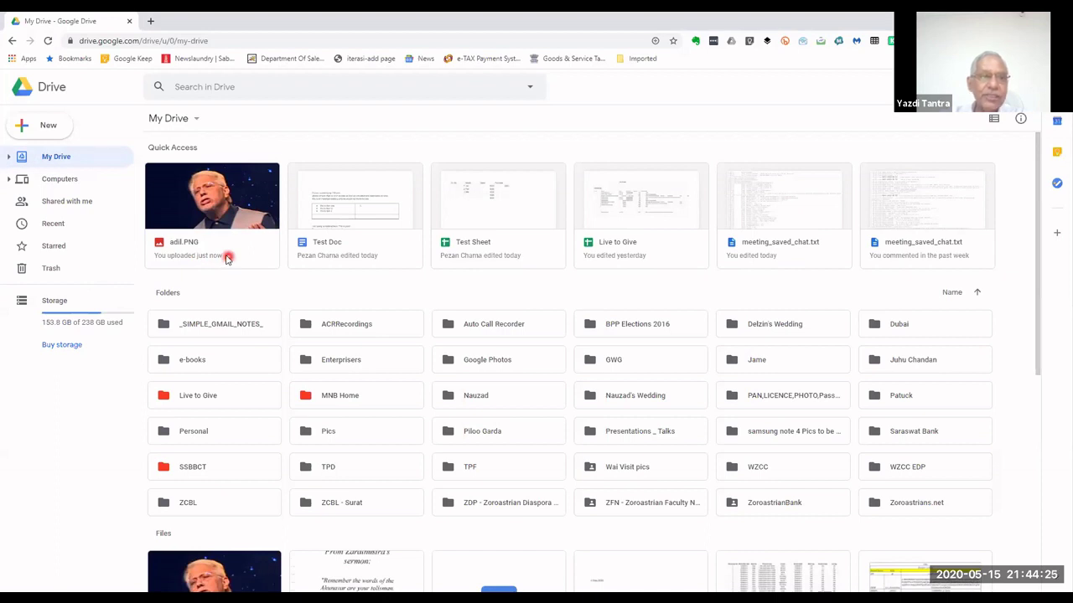
{"action": "left_click", "coordinate": [37, 132]}
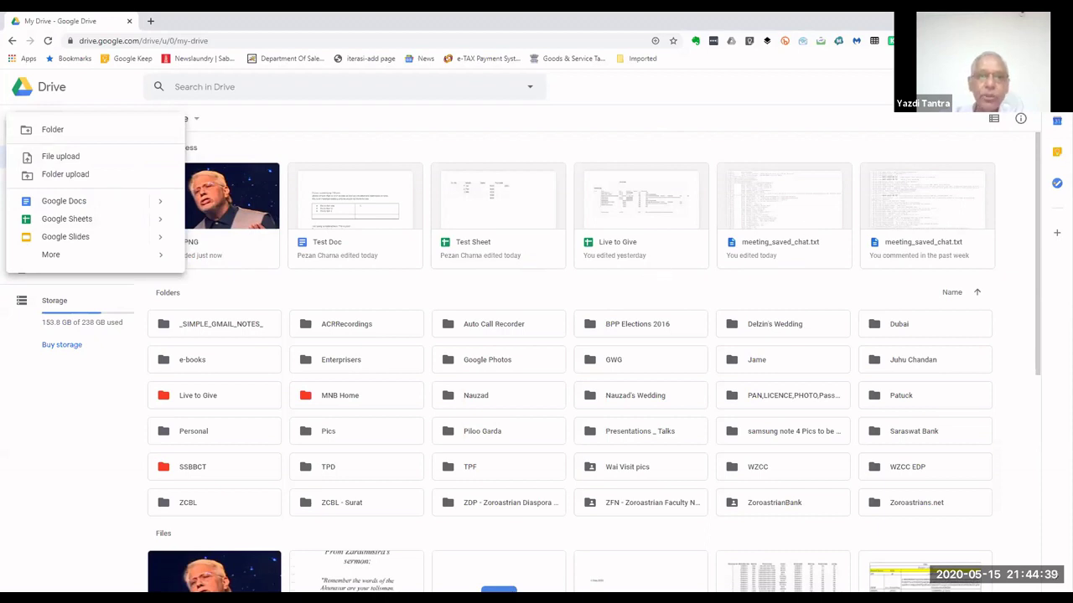
{"action": "left_click", "coordinate": [1035, 20]}
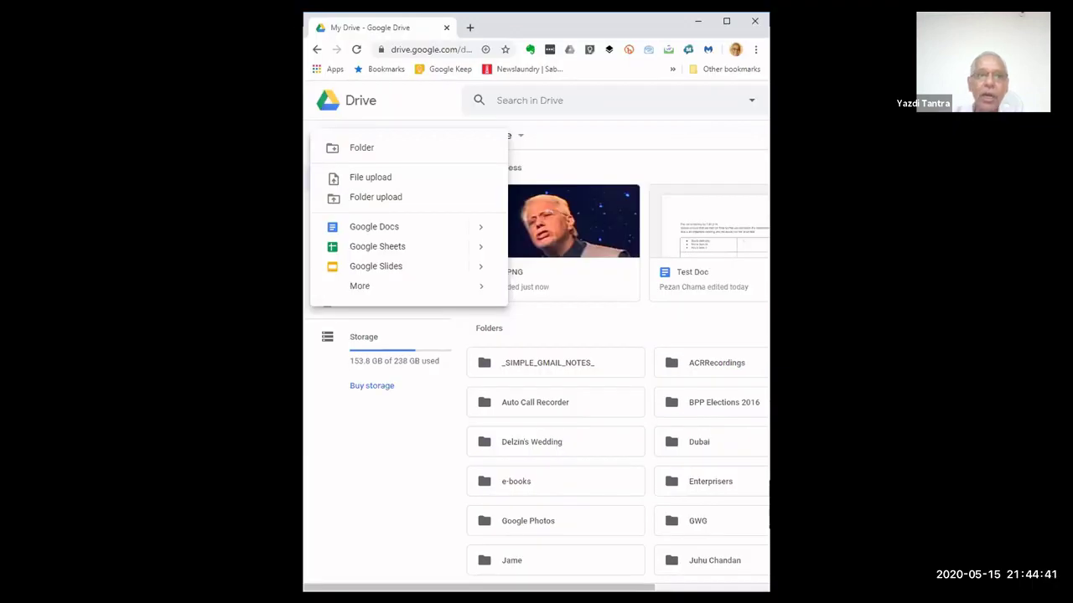
{"action": "key", "text": "Escape"}
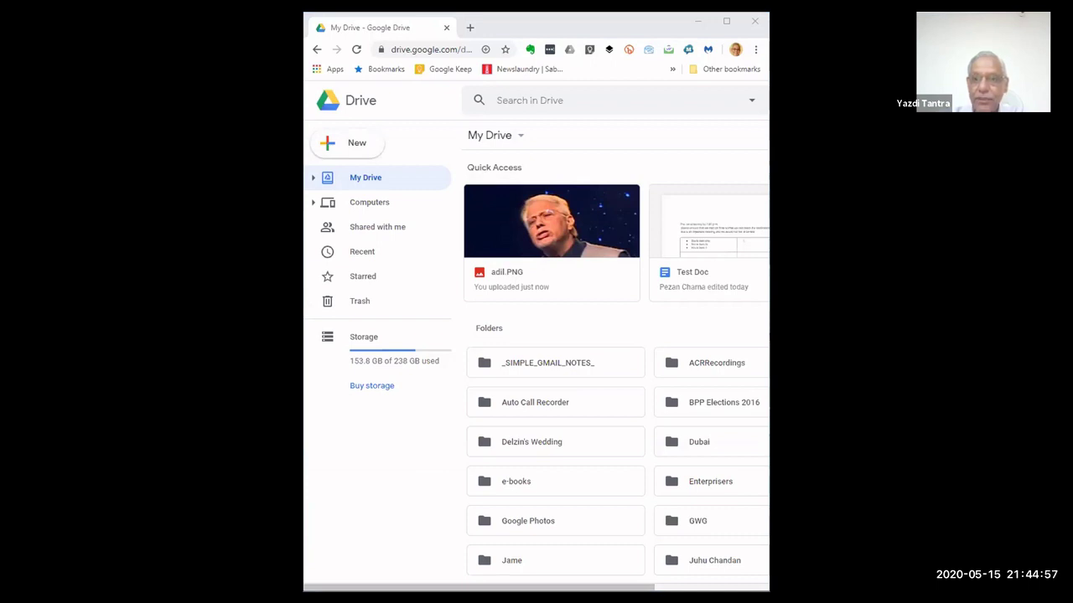
{"action": "left_click_drag", "start_coordinate": [769, 168], "coordinate": [654, 162]}
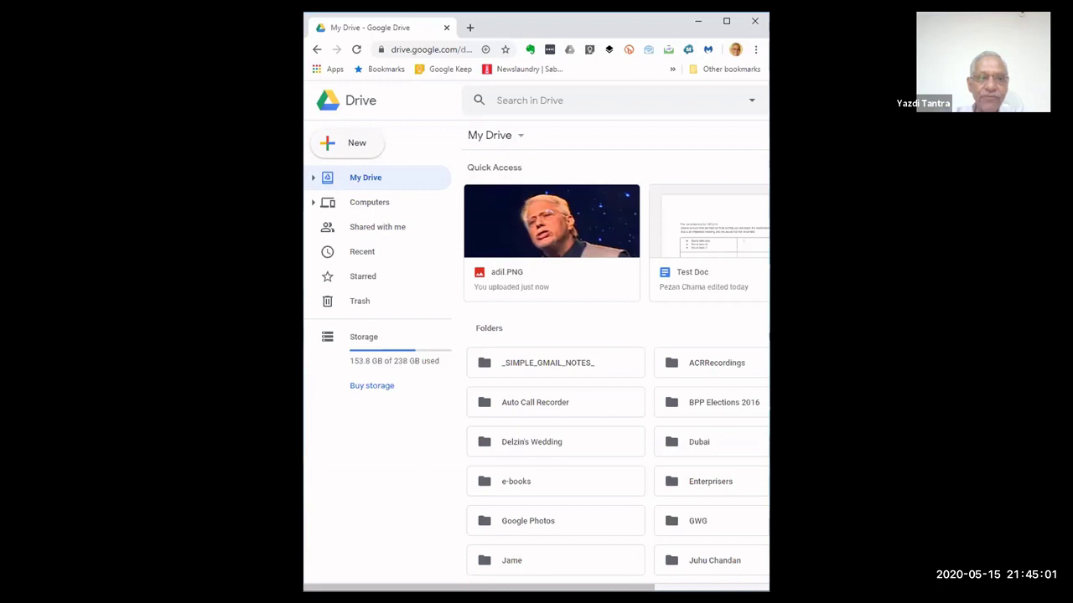
{"action": "left_click", "coordinate": [729, 23]}
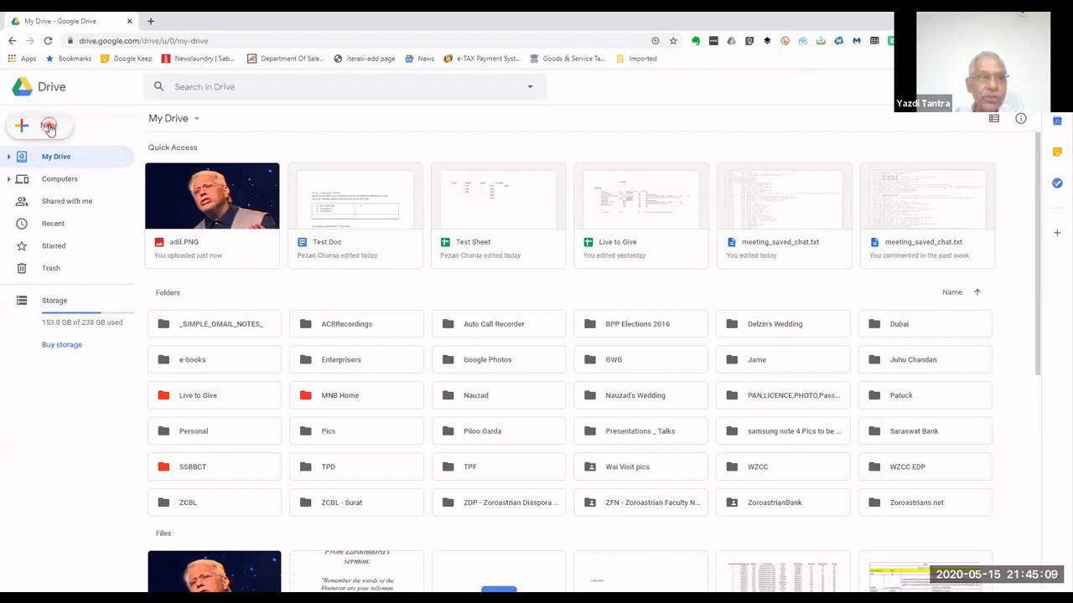
Step: Bring up the folder selection for a folder upload to My Drive, and cancel it without choosing a folder
{"action": "left_click", "coordinate": [49, 126]}
{"action": "left_click", "coordinate": [55, 156]}
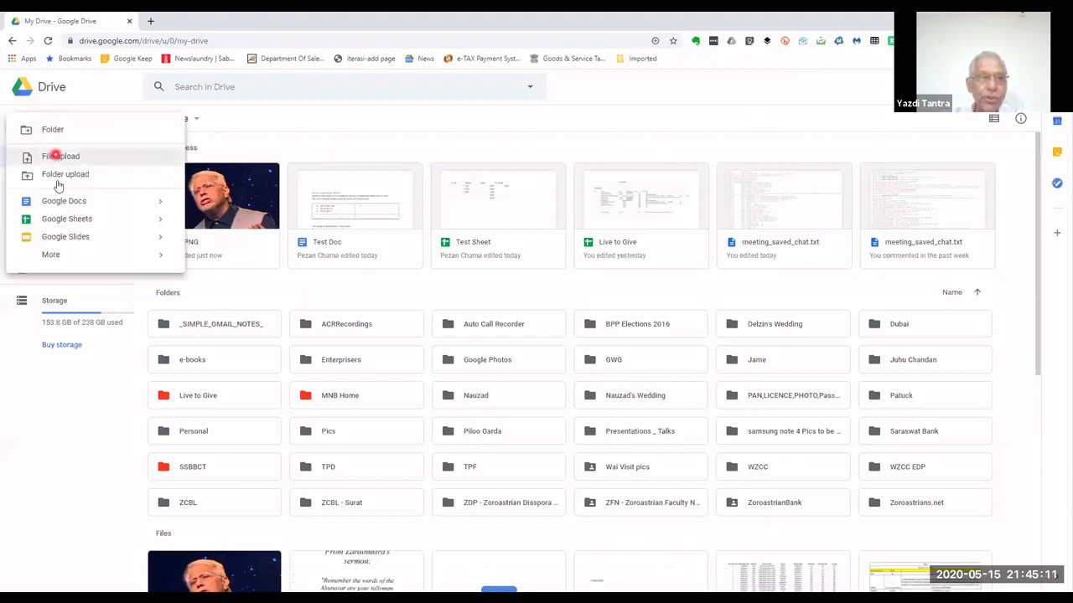
{"action": "left_click", "coordinate": [57, 179]}
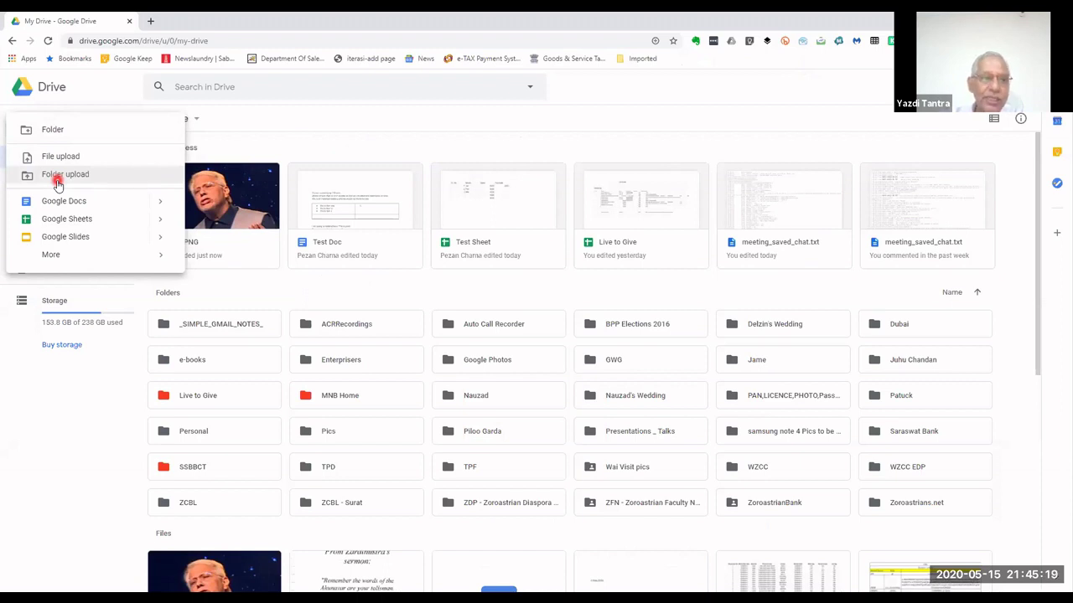
{"action": "left_click", "coordinate": [57, 181]}
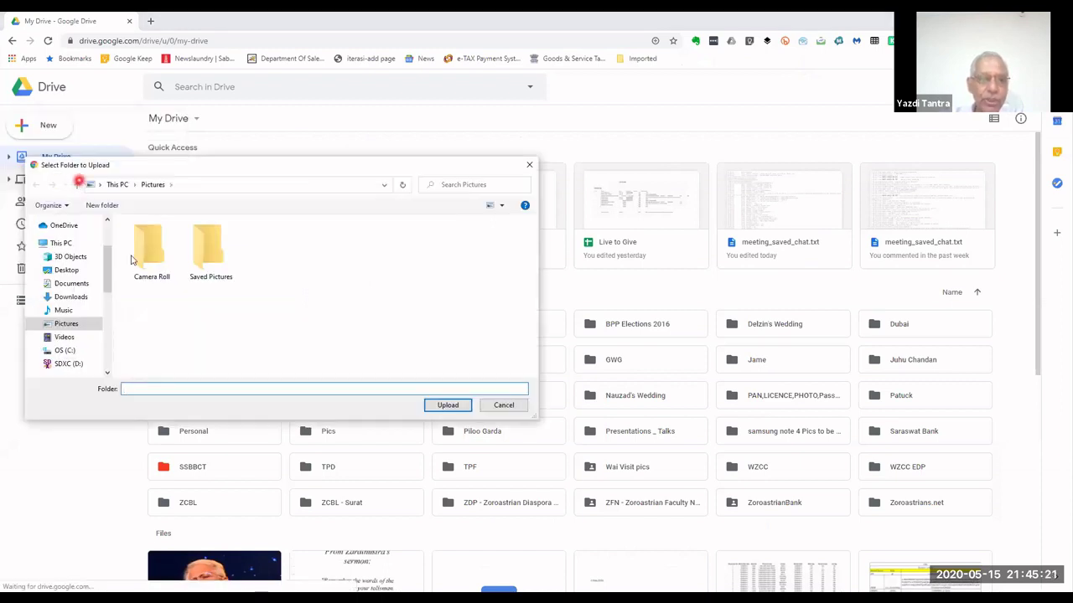
{"action": "left_click", "coordinate": [406, 369]}
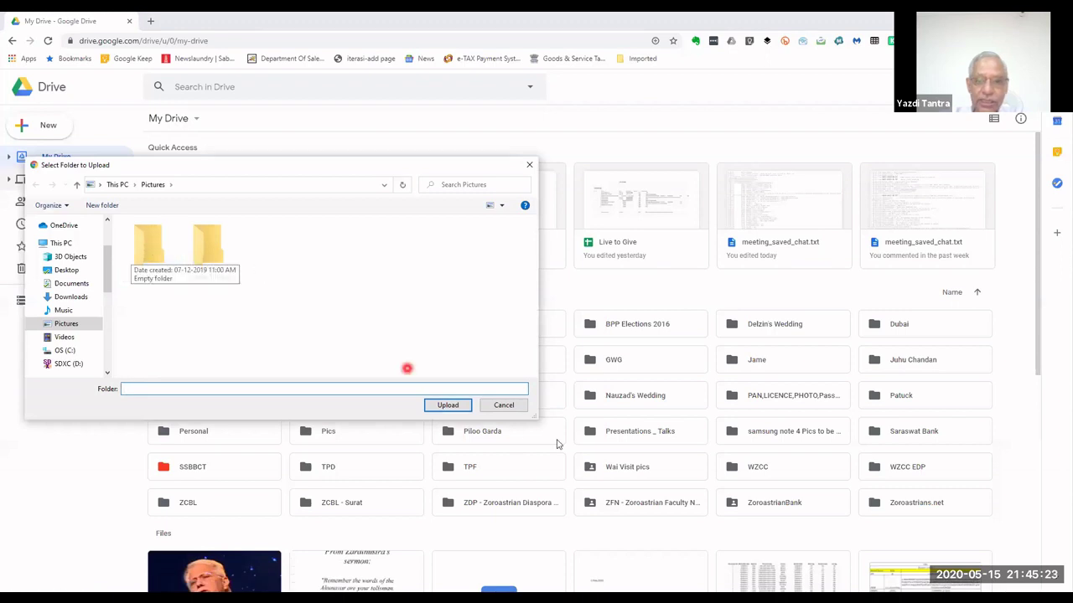
{"action": "left_click", "coordinate": [504, 407]}
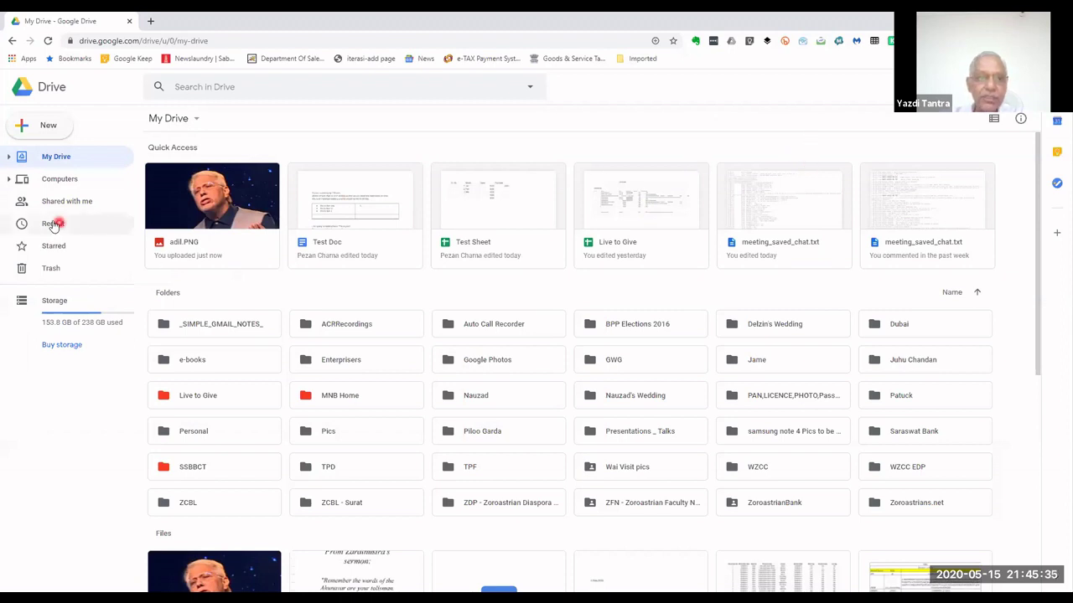
Step: View the download formats offered for Test Doc, and close the document without downloading it
{"action": "double_click", "coordinate": [347, 206]}
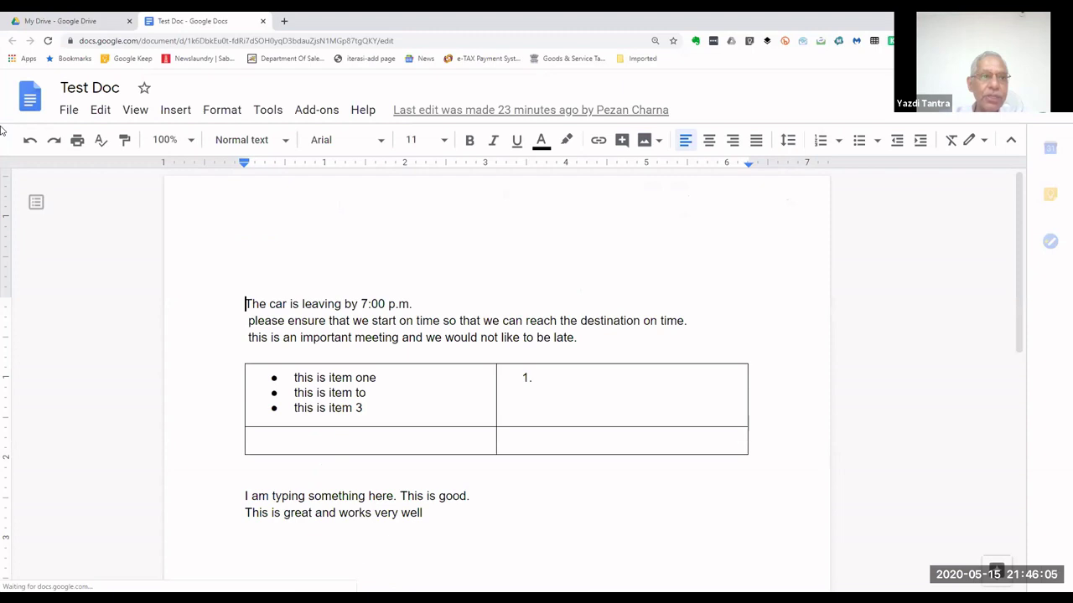
{"action": "left_click", "coordinate": [67, 110]}
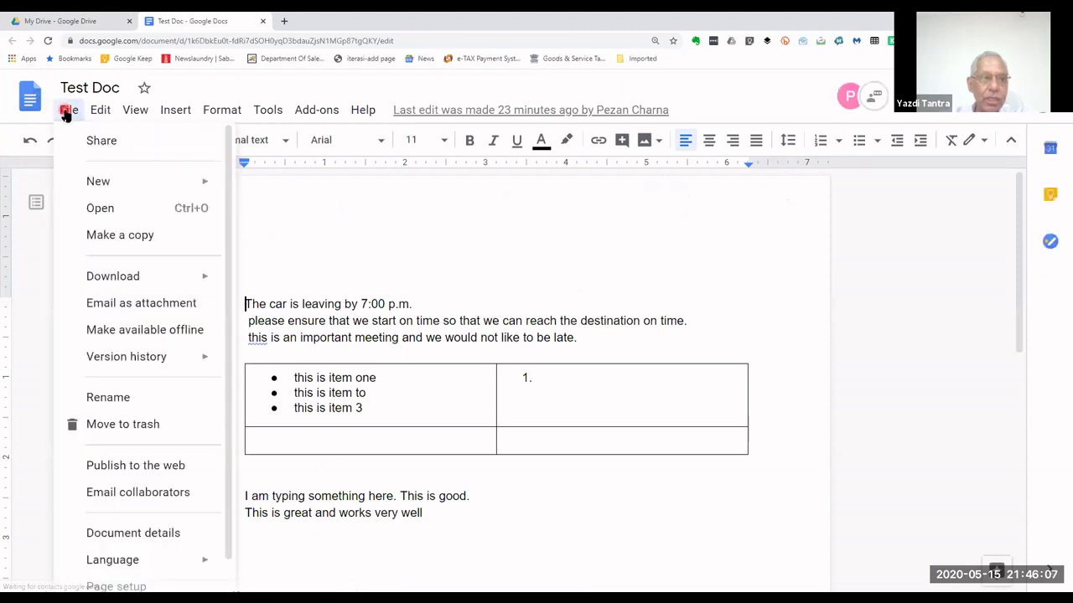
{"action": "left_click", "coordinate": [132, 276]}
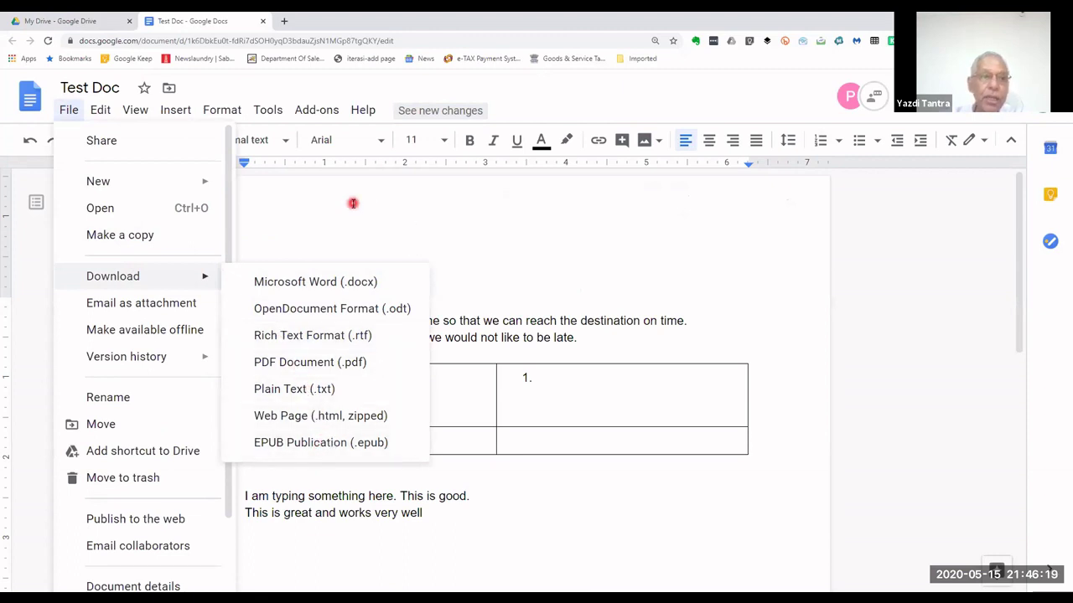
{"action": "mouse_move", "coordinate": [316, 110]}
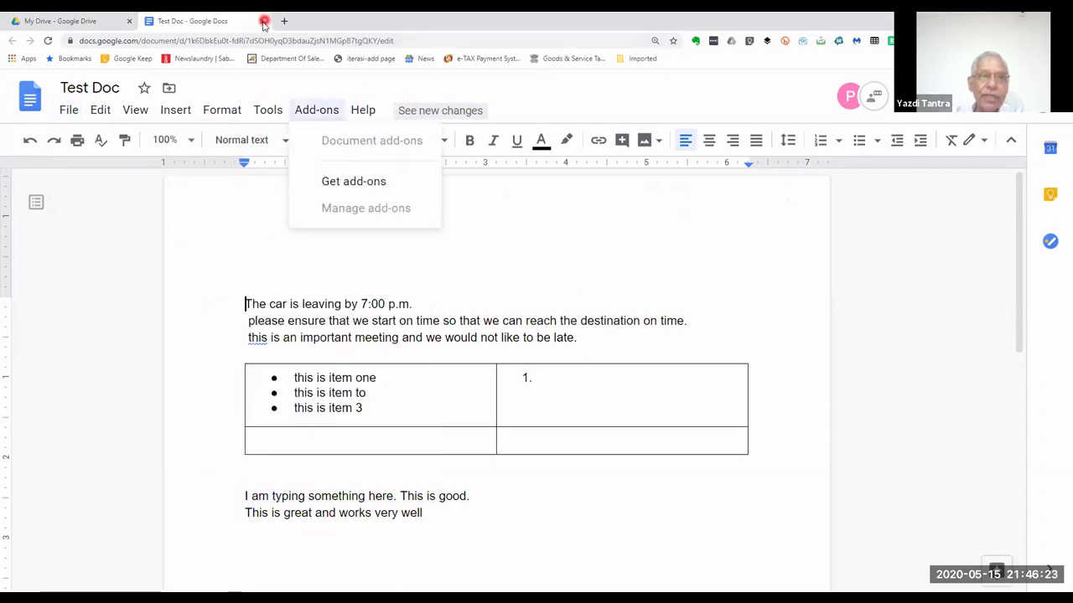
{"action": "key", "text": "ctrl+w"}
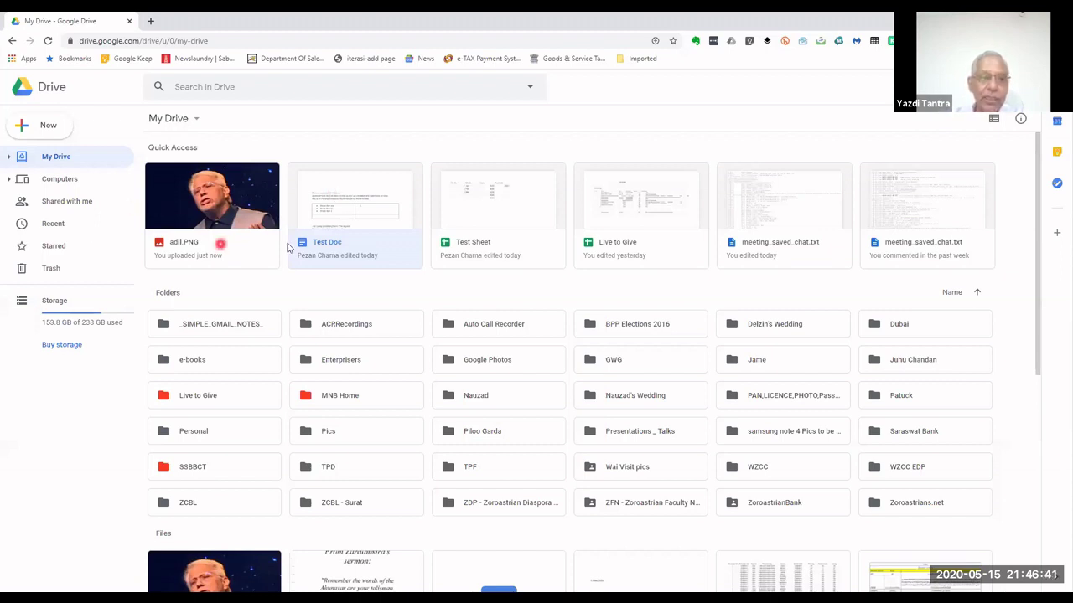
Step: Enter the placeholder text "Thaest asasetete wetiwoetwebrbweotw b" in a new blank Google Docs document, and close it
{"action": "left_click", "coordinate": [38, 126]}
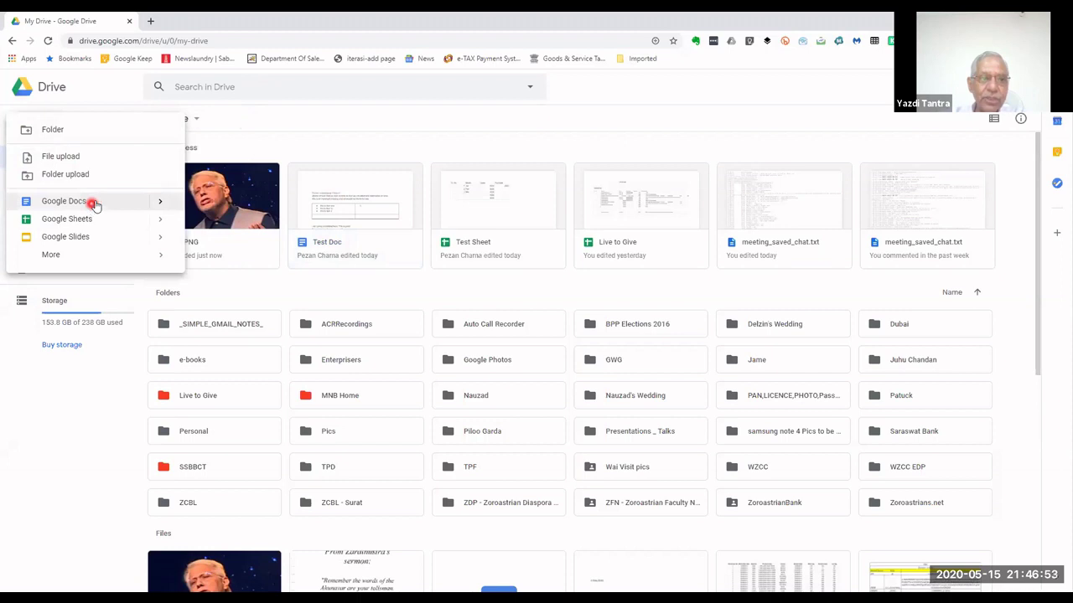
{"action": "mouse_move", "coordinate": [160, 201]}
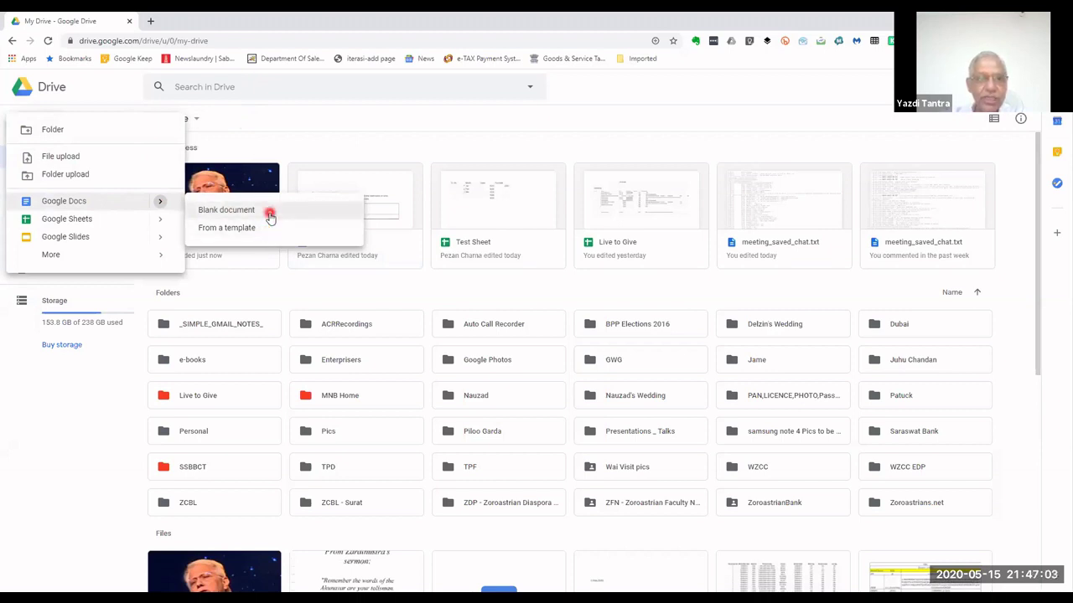
{"action": "left_click", "coordinate": [270, 211]}
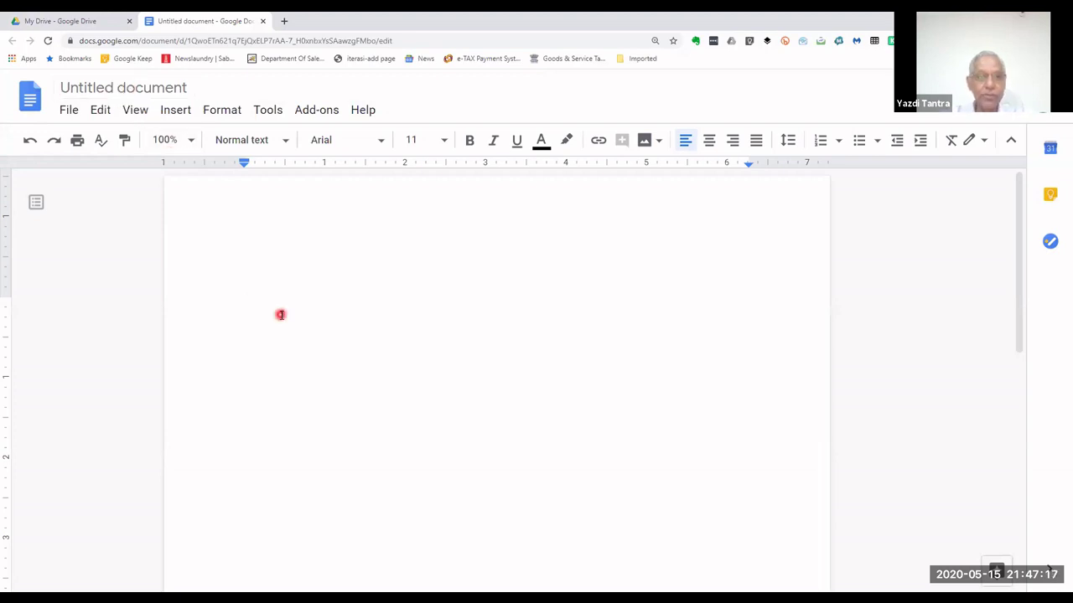
{"action": "type", "text": "Thaest asaset"}
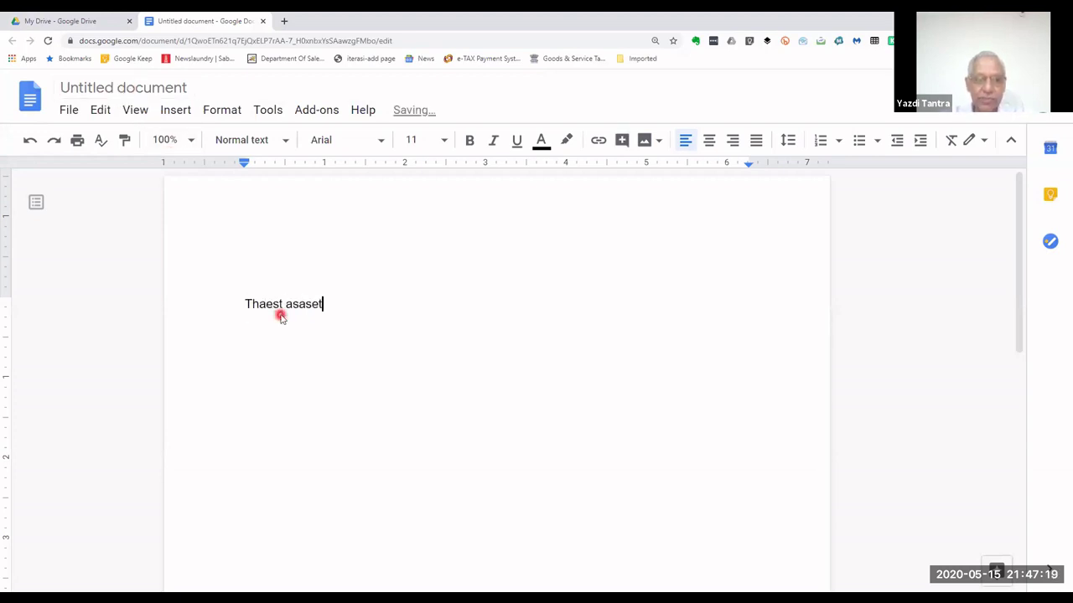
{"action": "type", "text": "ete wetiwoetwebrbweotw        b"}
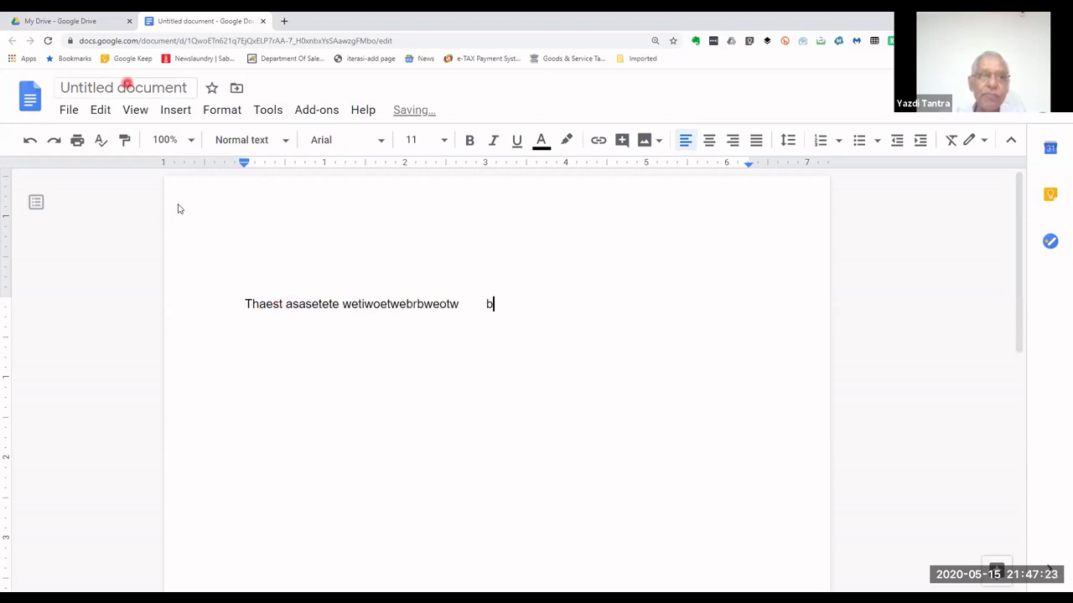
{"action": "left_click", "coordinate": [264, 23]}
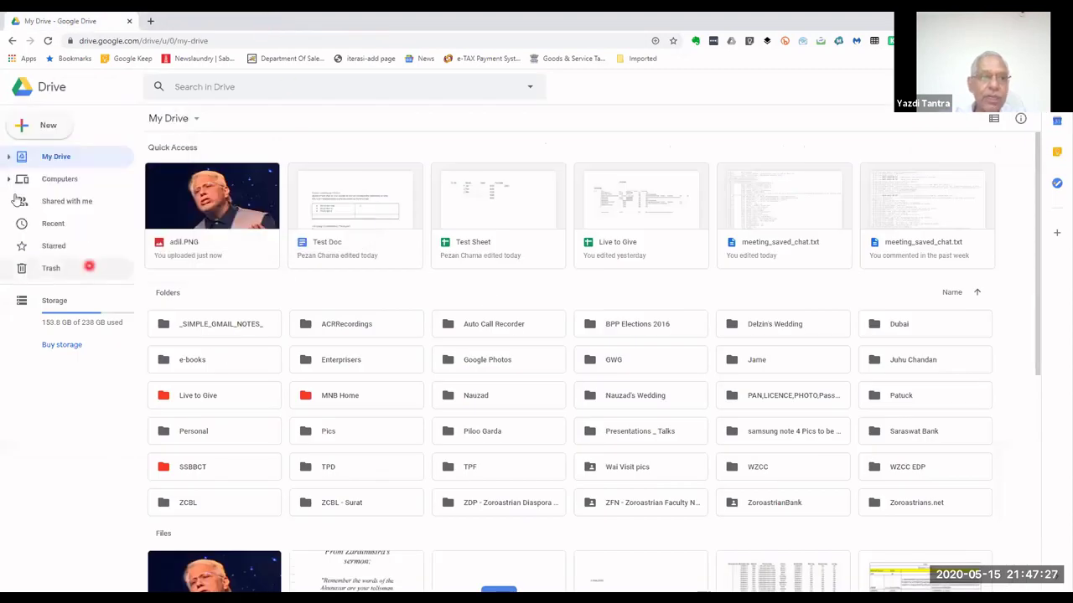
Step: Create a Google Docs document from the Brochure Geometric template in the template gallery
{"action": "left_click", "coordinate": [40, 132]}
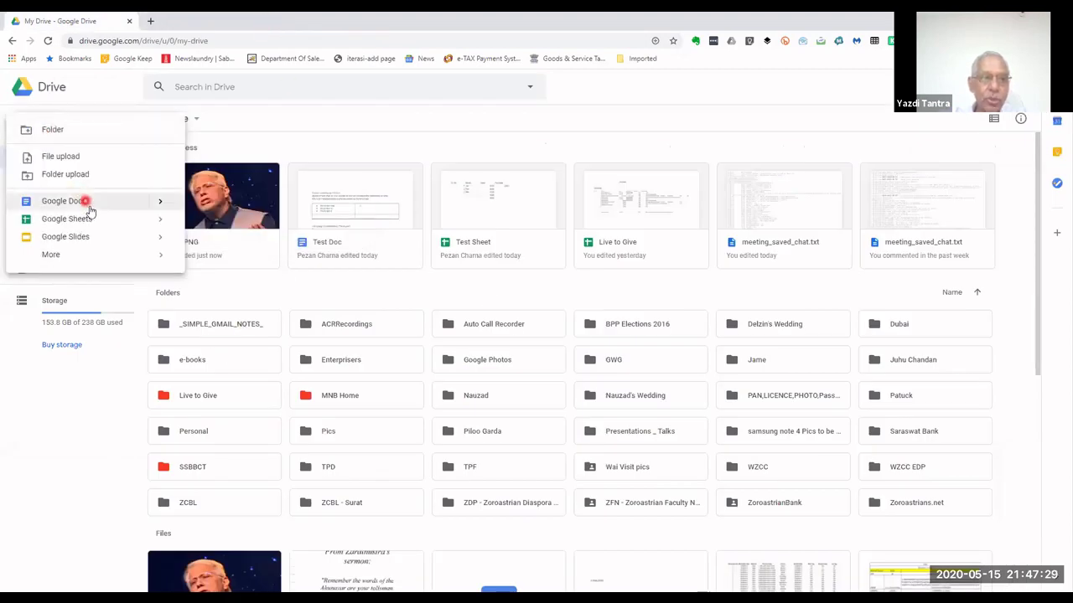
{"action": "mouse_move", "coordinate": [172, 211]}
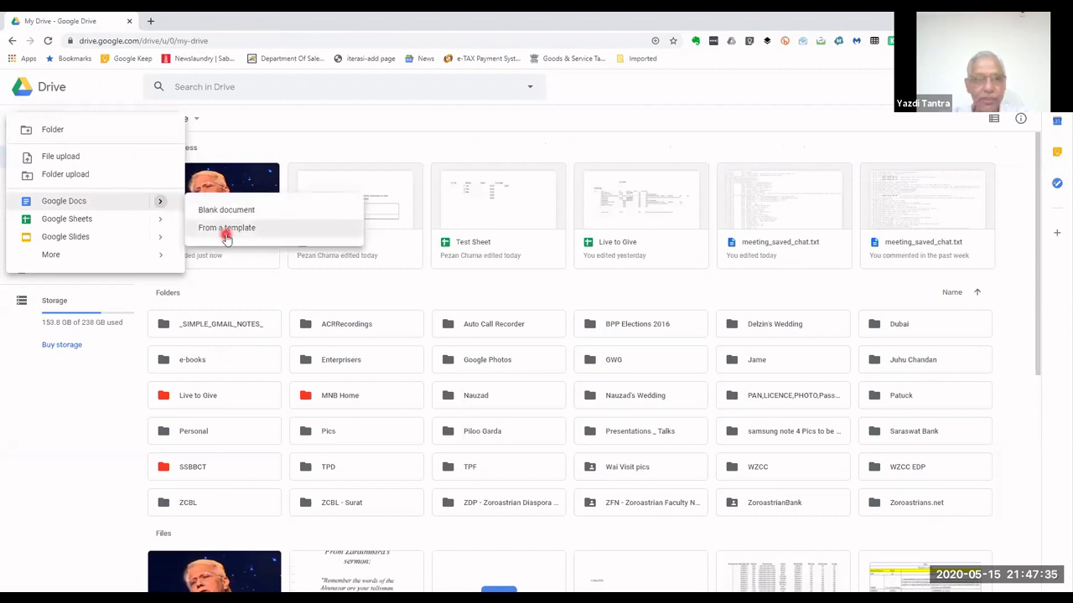
{"action": "left_click", "coordinate": [226, 230]}
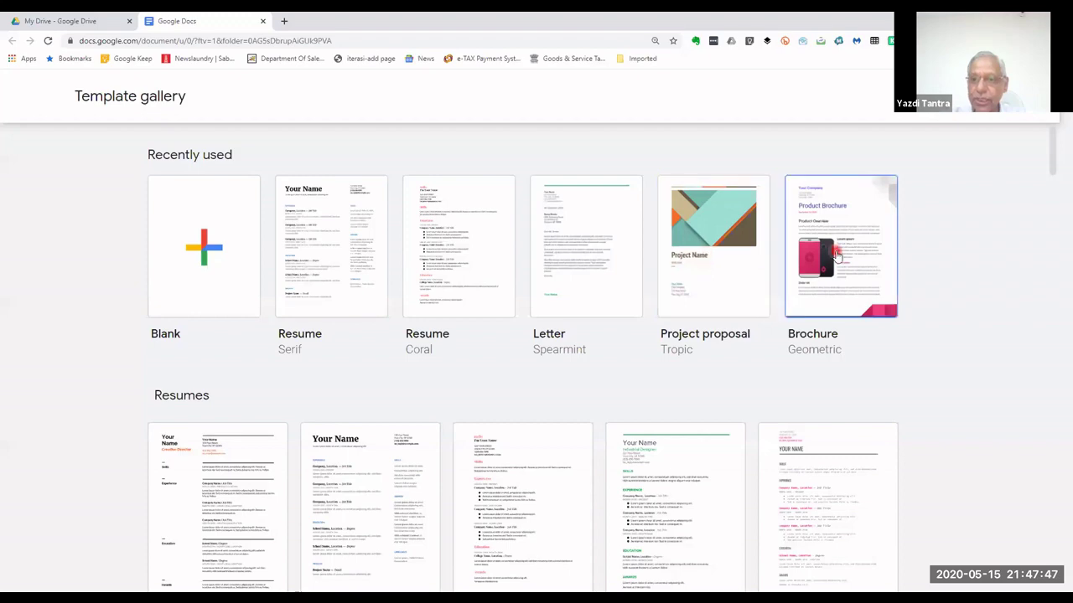
{"action": "scroll", "coordinate": [836, 256], "scroll_direction": "down", "scroll_amount": 3}
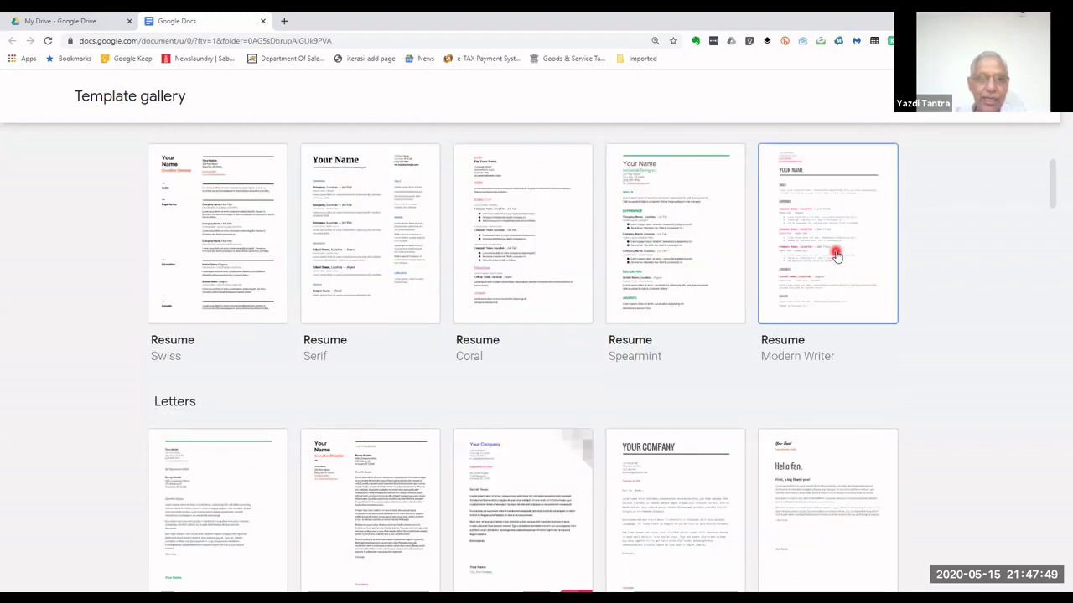
{"action": "scroll", "coordinate": [835, 256], "scroll_direction": "up", "scroll_amount": 3}
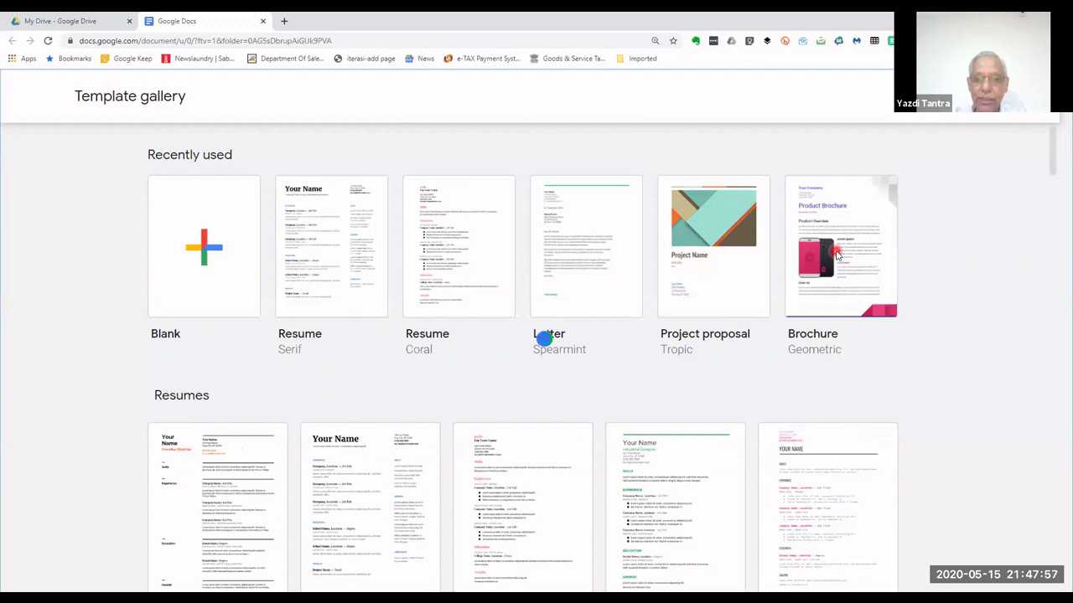
{"action": "left_click", "coordinate": [835, 255]}
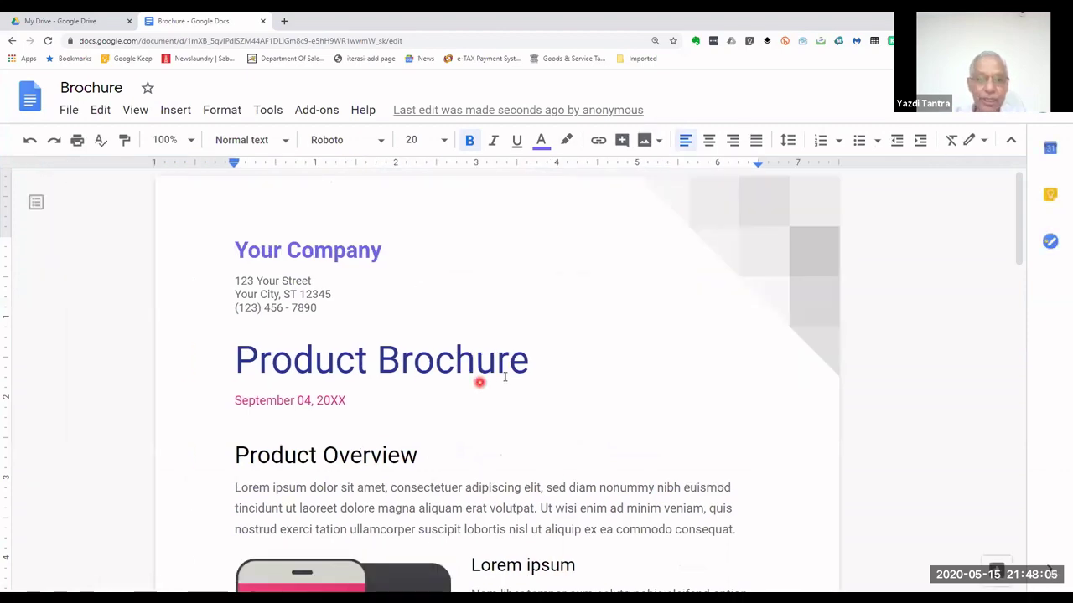
Step: Replace the "Your Company" heading of the brochure with "ABC & CO."
{"action": "scroll", "coordinate": [444, 309], "scroll_direction": "down", "scroll_amount": 6}
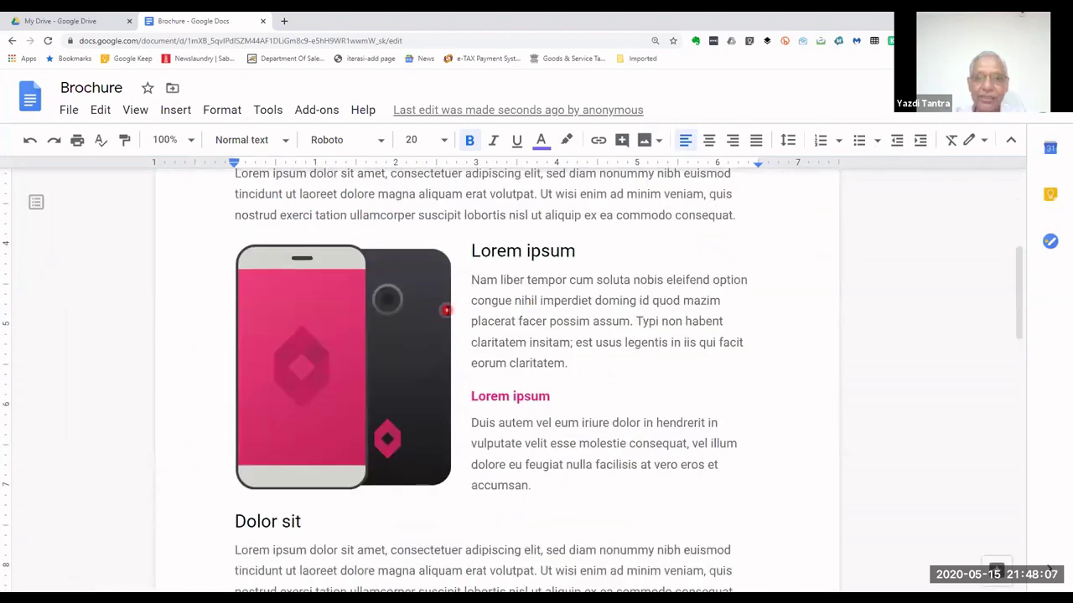
{"action": "scroll", "coordinate": [446, 311], "scroll_direction": "up", "scroll_amount": 7}
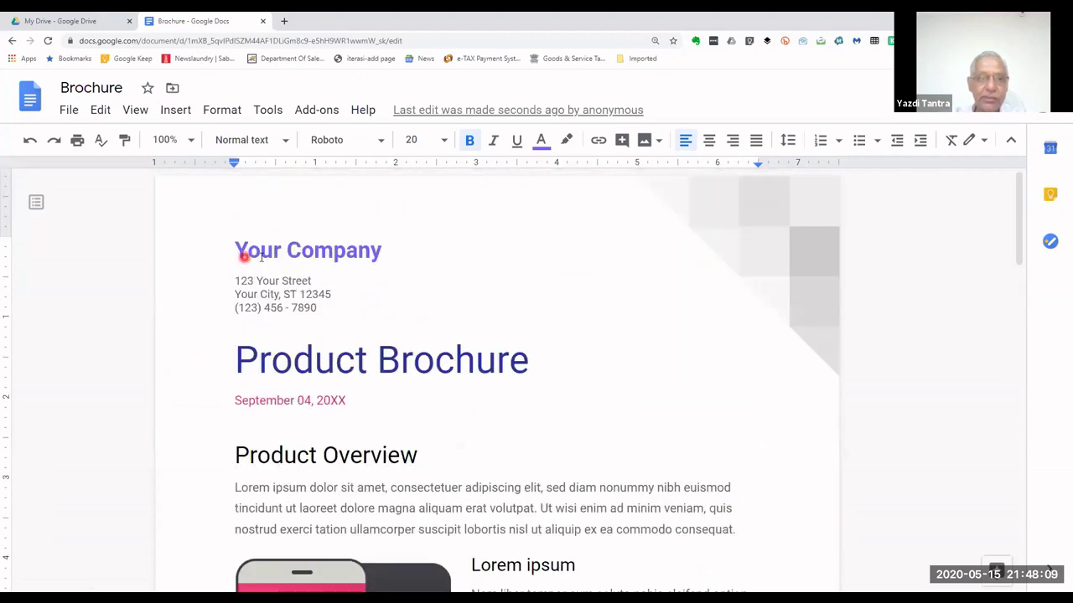
{"action": "key", "text": "Delete"}
{"action": "key", "text": "Delete"}
{"action": "key", "text": "Delete"}
{"action": "key", "text": "Delete"}
{"action": "key", "text": "Delete"}
{"action": "key", "text": "Delete"}
{"action": "key", "text": "Delete"}
{"action": "key", "text": "Delete"}
{"action": "key", "text": "Delete"}
{"action": "key", "text": "Delete"}
{"action": "key", "text": "Delete"}
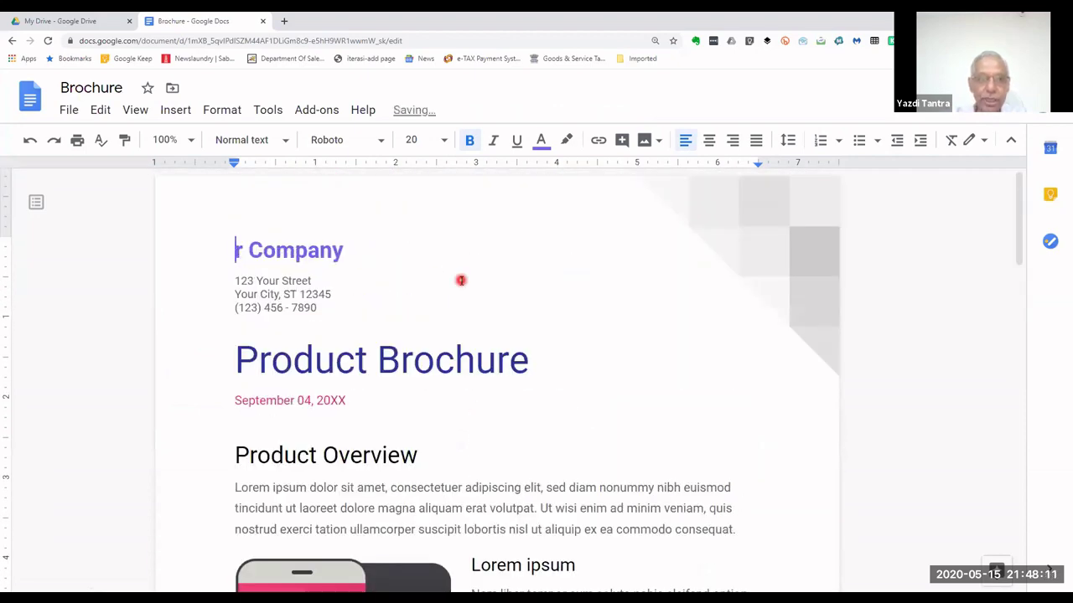
{"action": "key", "text": "Delete"}
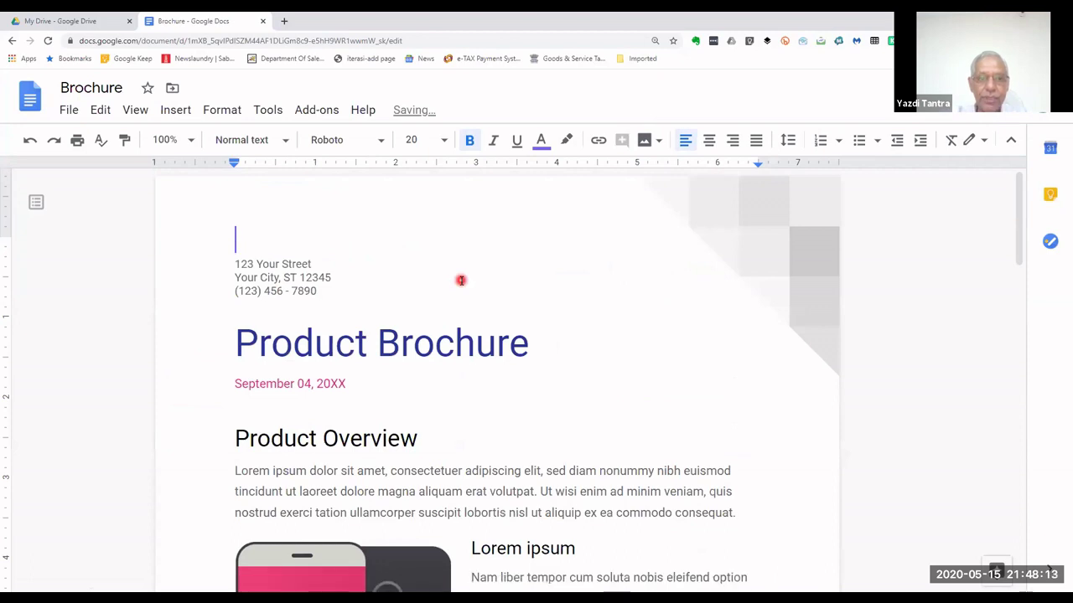
{"action": "type", "text": "A"}
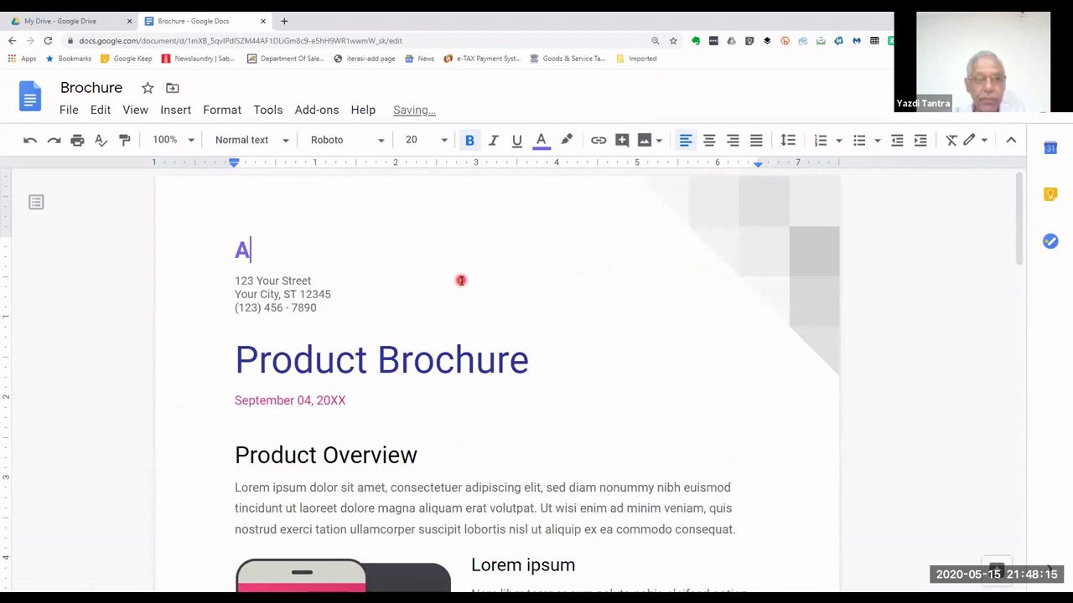
{"action": "type", "text": "BC & "}
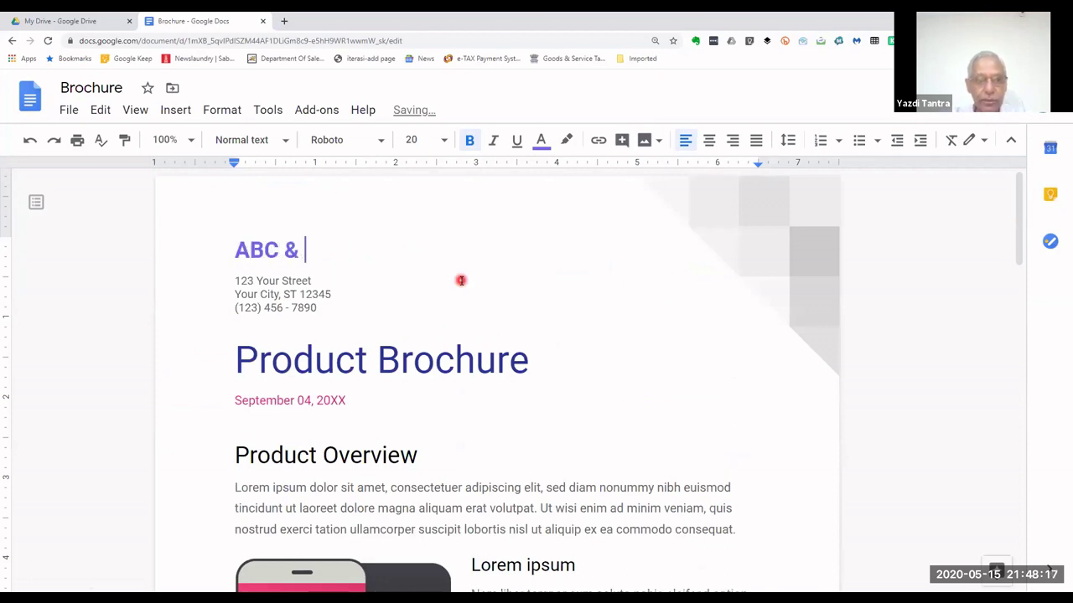
{"action": "type", "text": "COM"}
{"action": "key", "text": "BackSpace"}
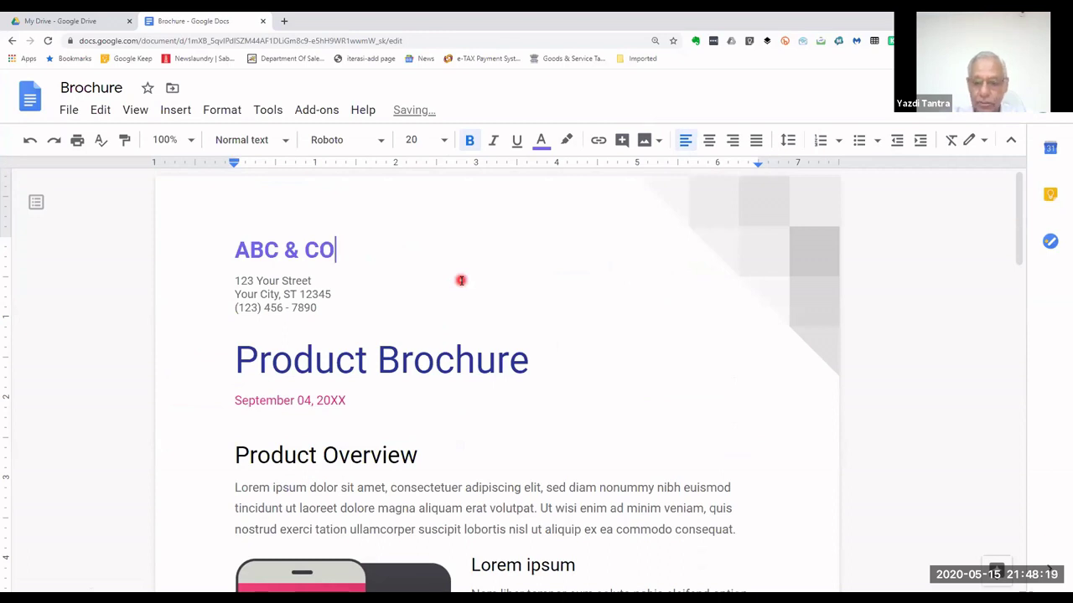
{"action": "type", "text": "."}
Step: Look through the brochure from the address block to its last page, and close the document
{"action": "left_click_drag", "start_coordinate": [236, 281], "coordinate": [279, 281]}
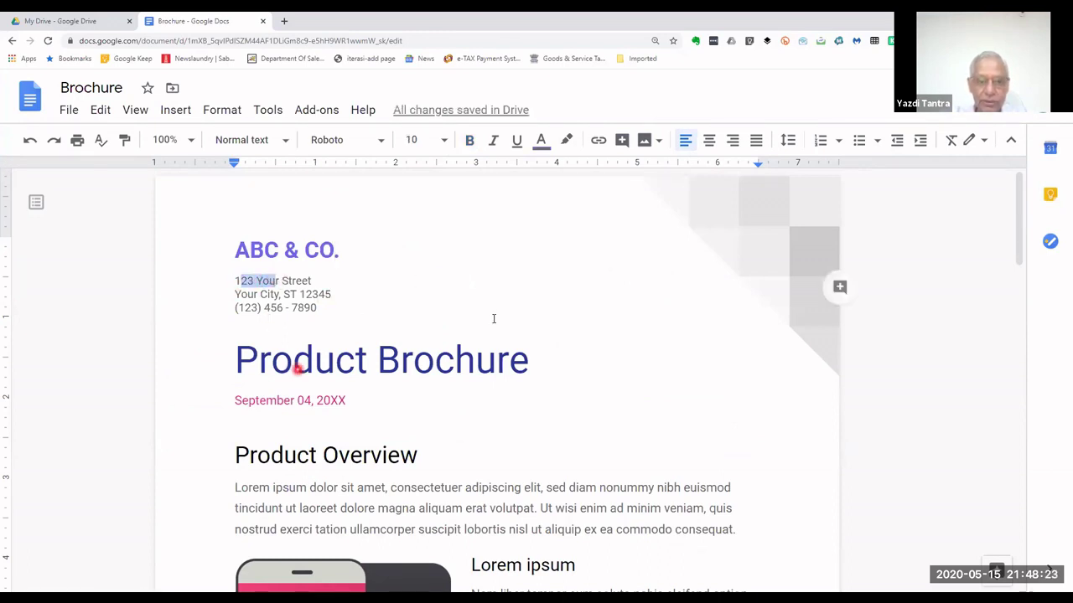
{"action": "scroll", "coordinate": [494, 318], "scroll_direction": "down", "scroll_amount": 5}
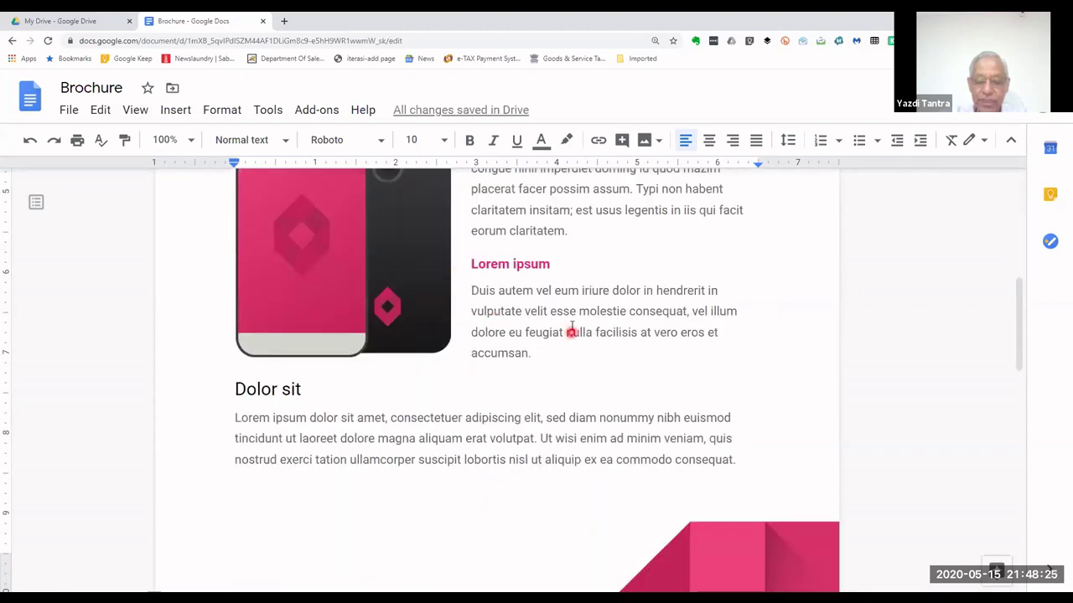
{"action": "scroll", "coordinate": [572, 328], "scroll_direction": "down", "scroll_amount": 10}
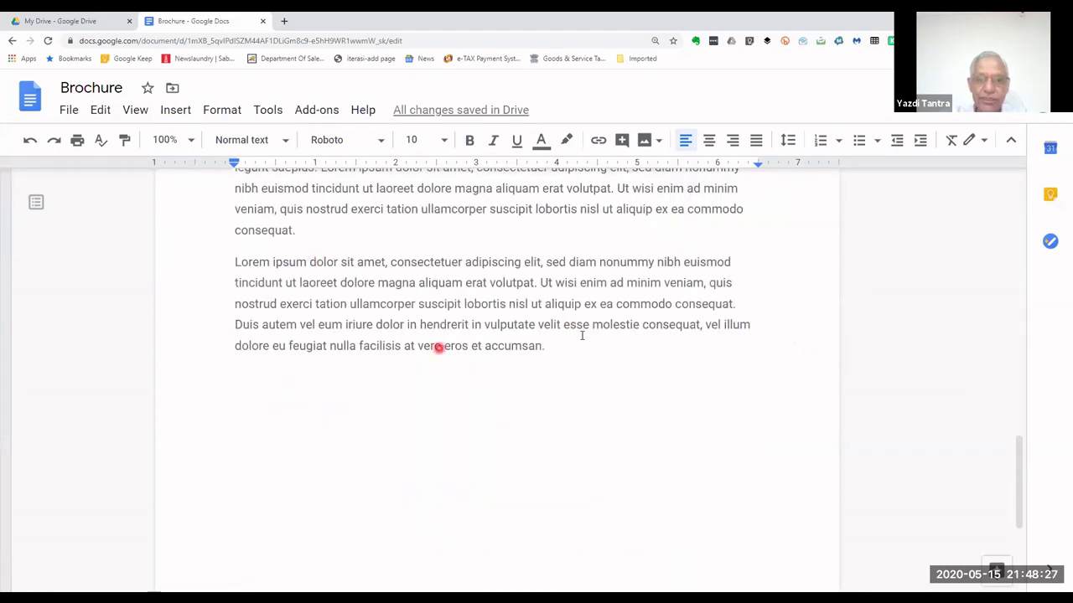
{"action": "scroll", "coordinate": [582, 335], "scroll_direction": "down", "scroll_amount": 5}
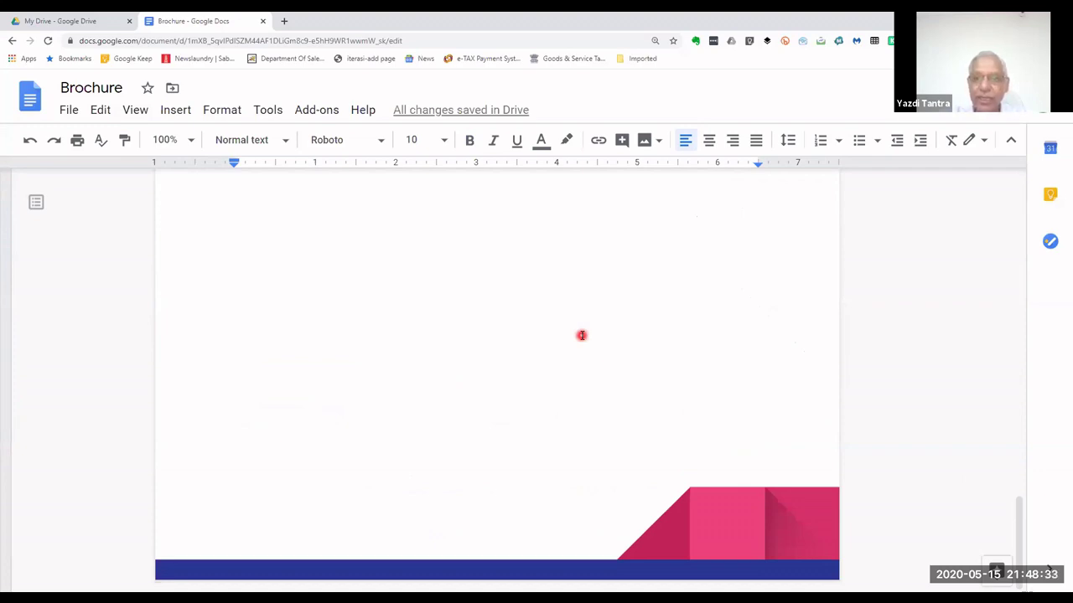
{"action": "scroll", "coordinate": [582, 335], "scroll_direction": "up", "scroll_amount": 20}
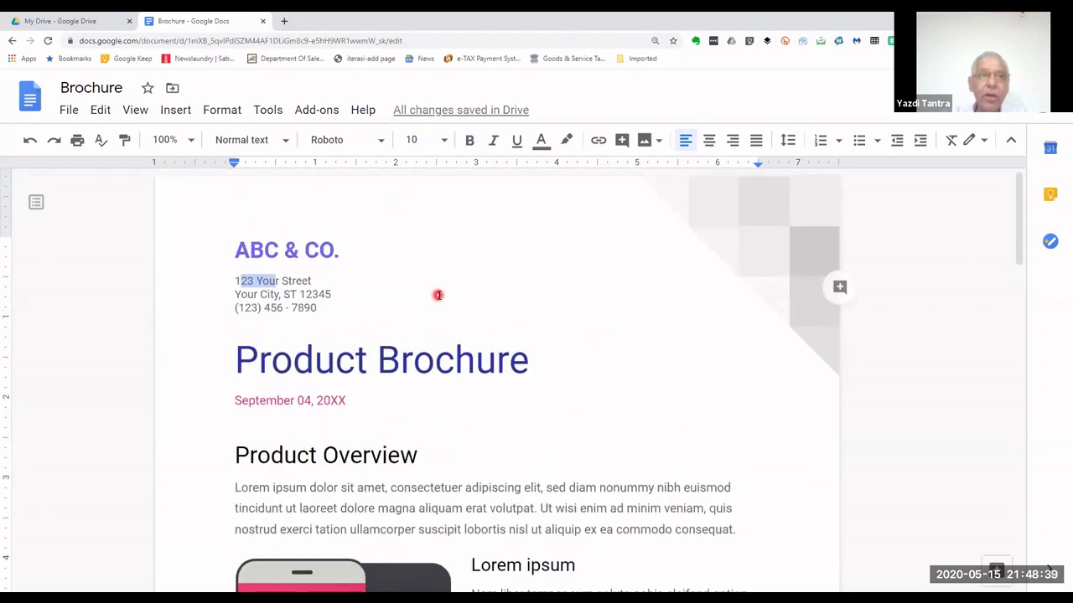
{"action": "left_click", "coordinate": [262, 22]}
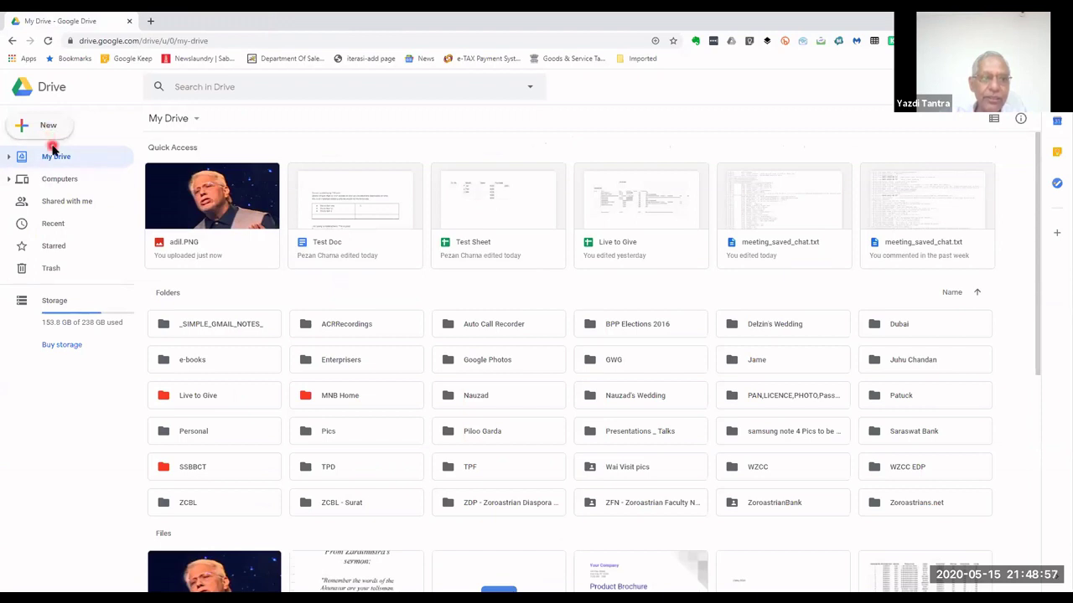
Step: Create a blank Google Sheets spreadsheet from My Drive, and close it
{"action": "left_click", "coordinate": [50, 127]}
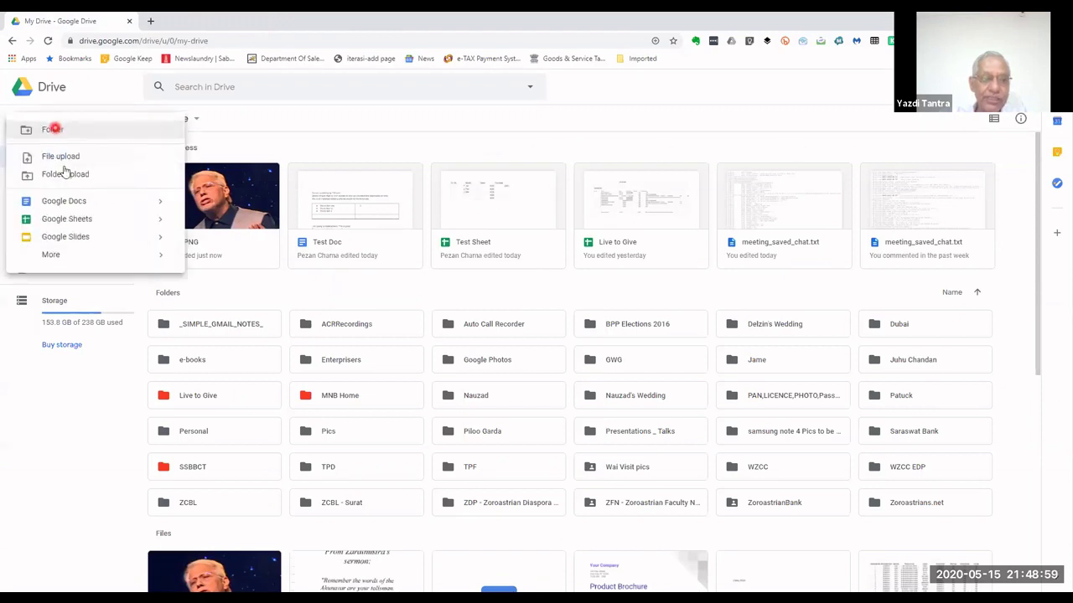
{"action": "left_click", "coordinate": [72, 202]}
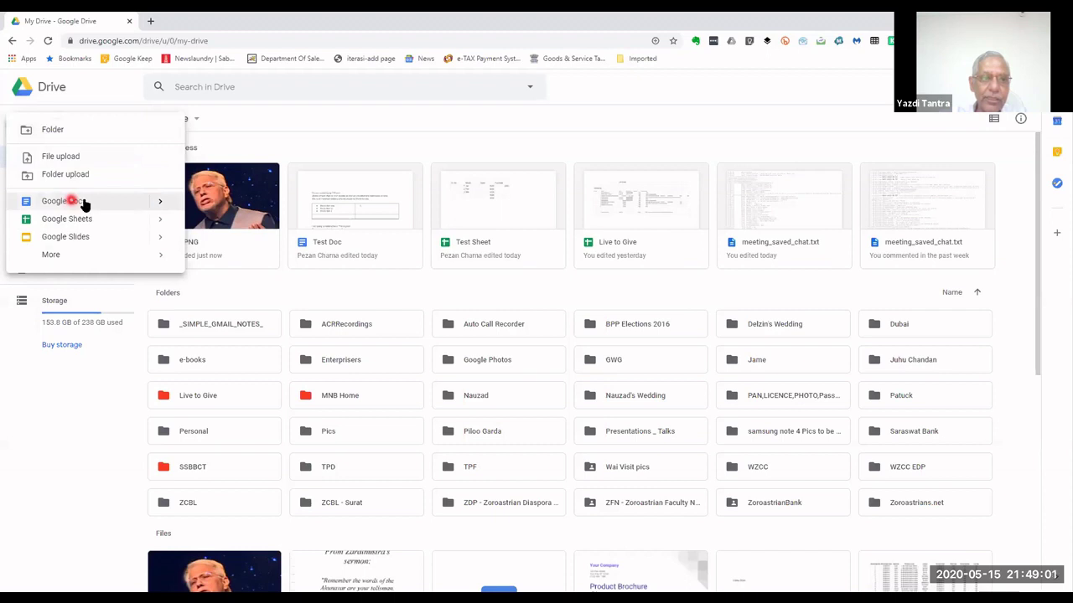
{"action": "left_click", "coordinate": [161, 202]}
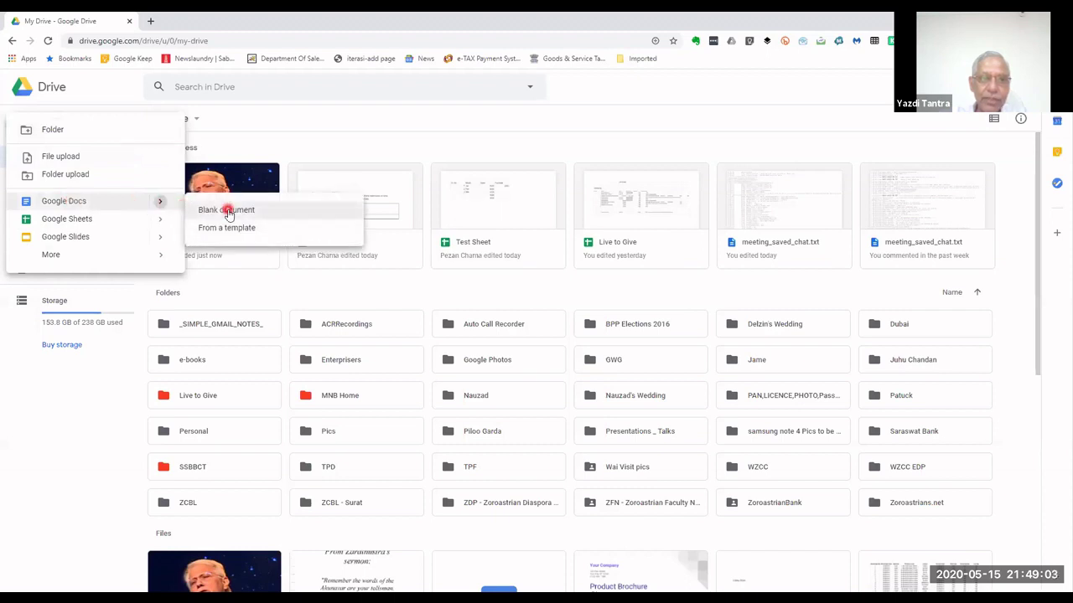
{"action": "left_click", "coordinate": [236, 233]}
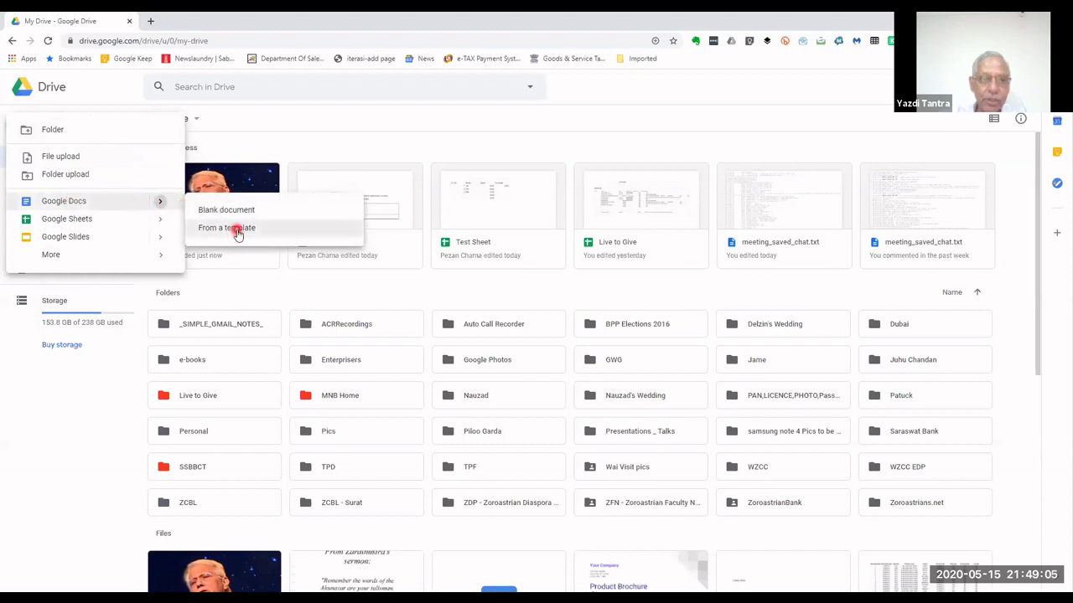
{"action": "left_click", "coordinate": [84, 220]}
{"action": "left_click", "coordinate": [160, 223]}
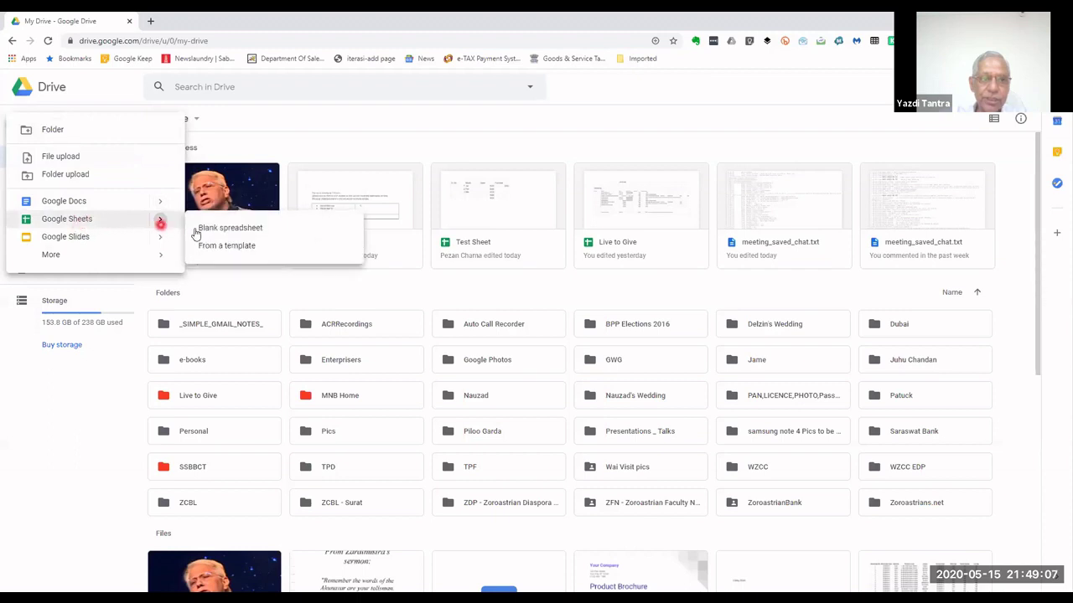
{"action": "left_click", "coordinate": [215, 231]}
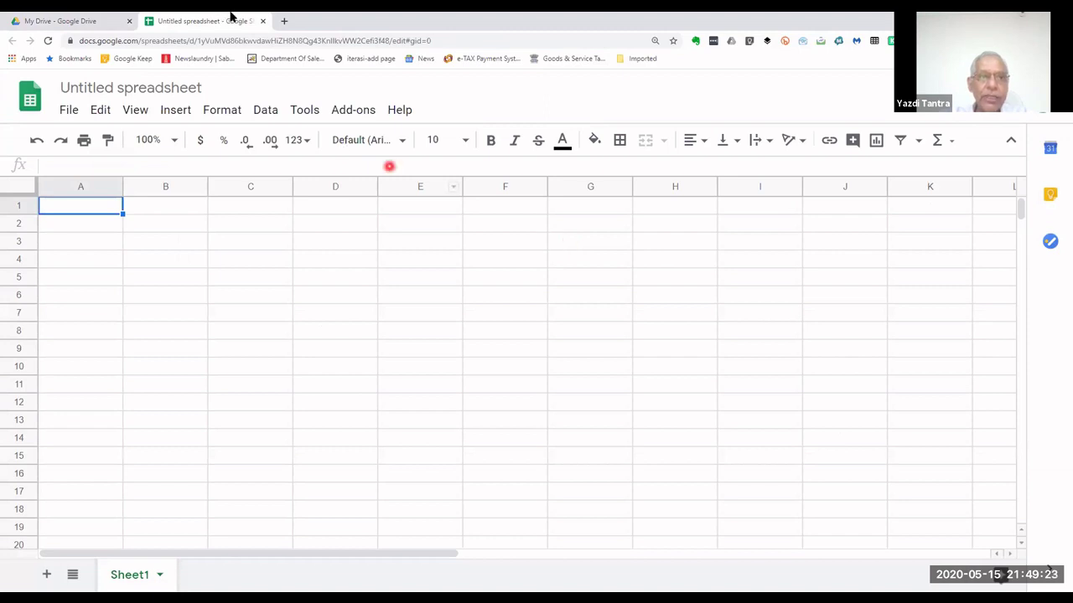
{"action": "left_click", "coordinate": [262, 21]}
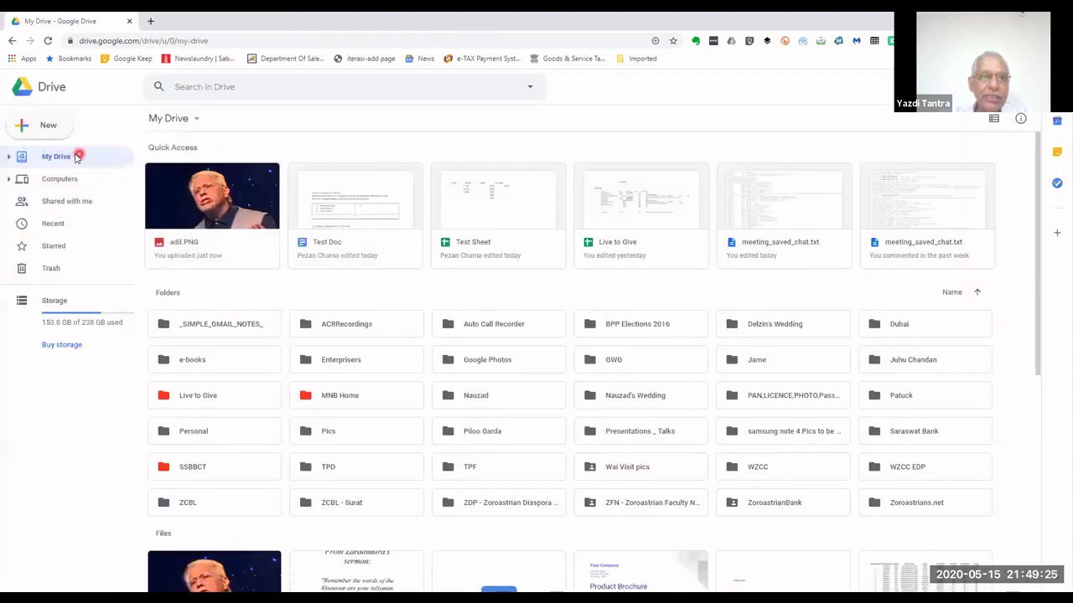
Step: Create a Google Sheets file from the To-do list template, close it, and refresh the My Drive page
{"action": "left_click", "coordinate": [44, 127]}
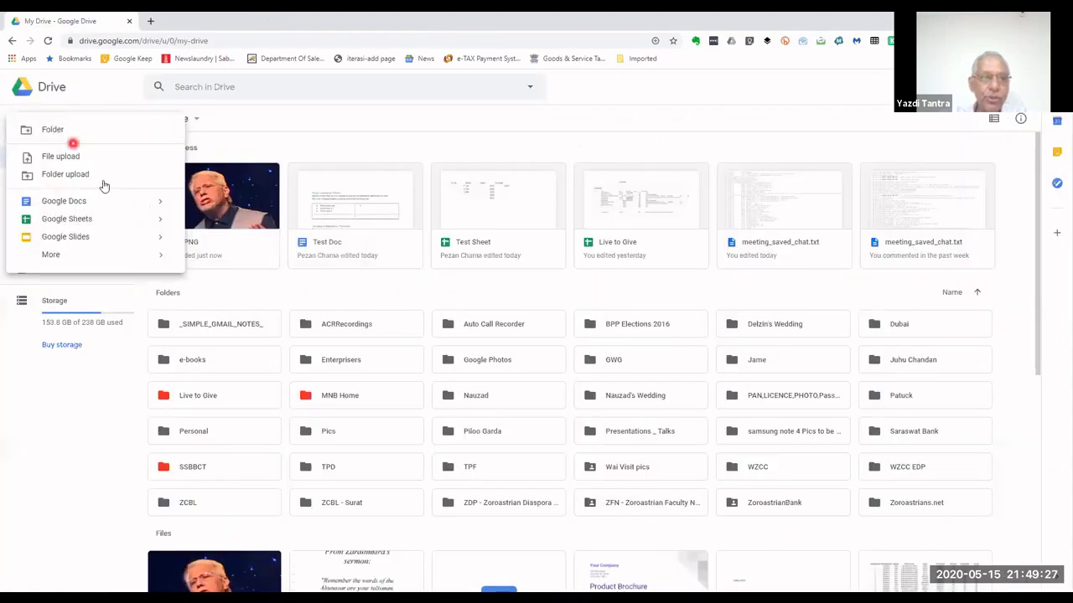
{"action": "mouse_move", "coordinate": [166, 221]}
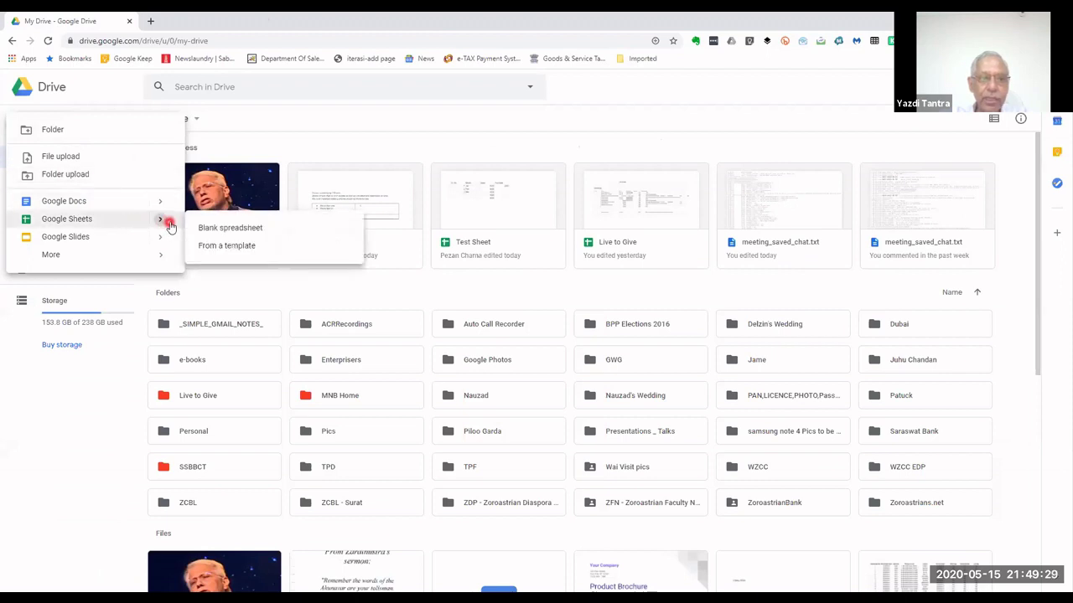
{"action": "left_click", "coordinate": [235, 253]}
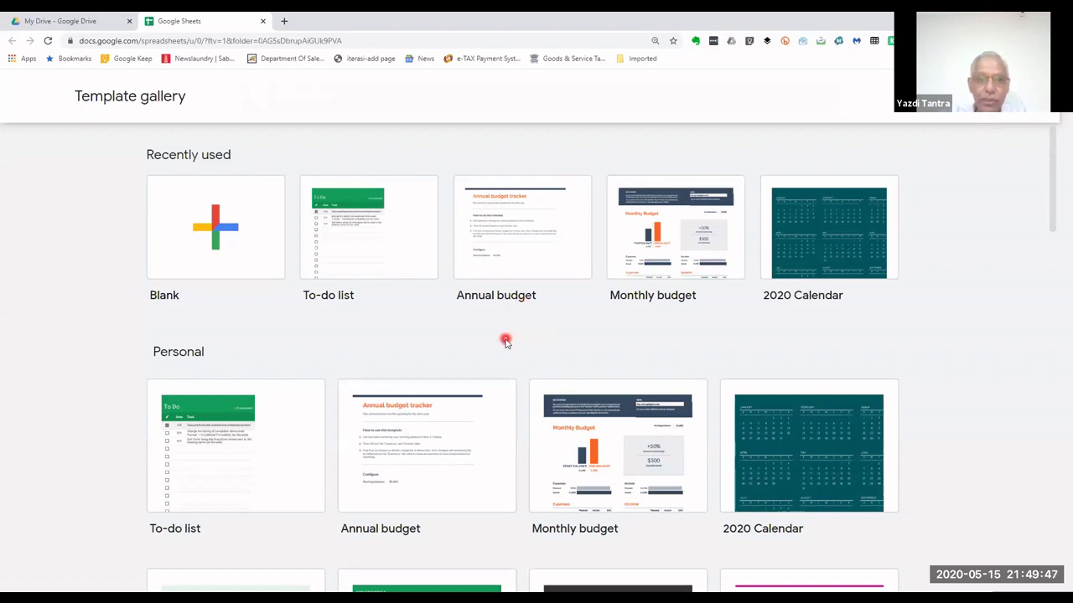
{"action": "left_click", "coordinate": [349, 233]}
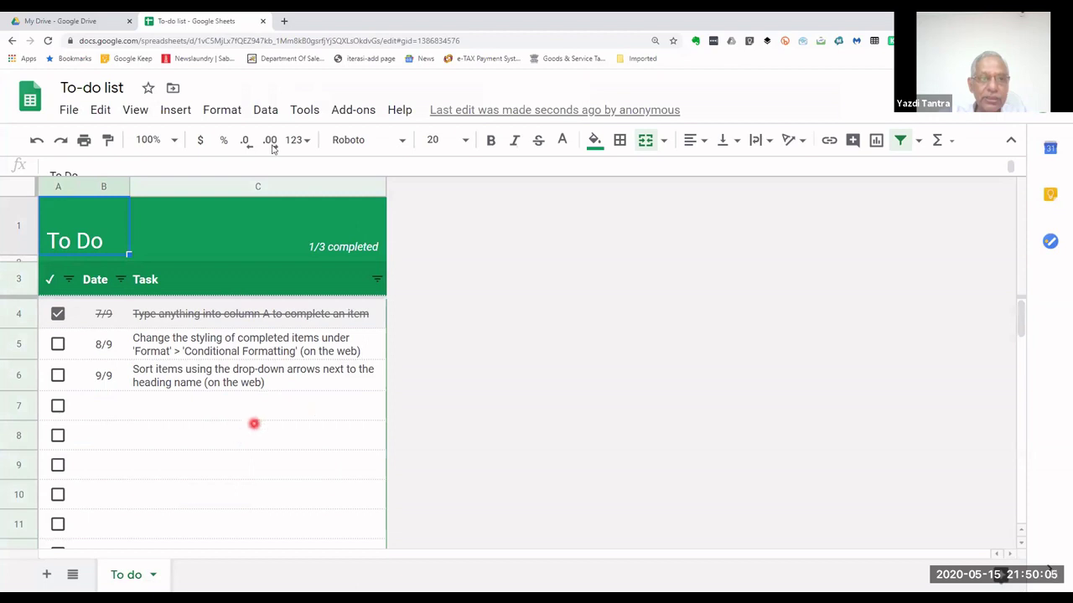
{"action": "left_click", "coordinate": [262, 21]}
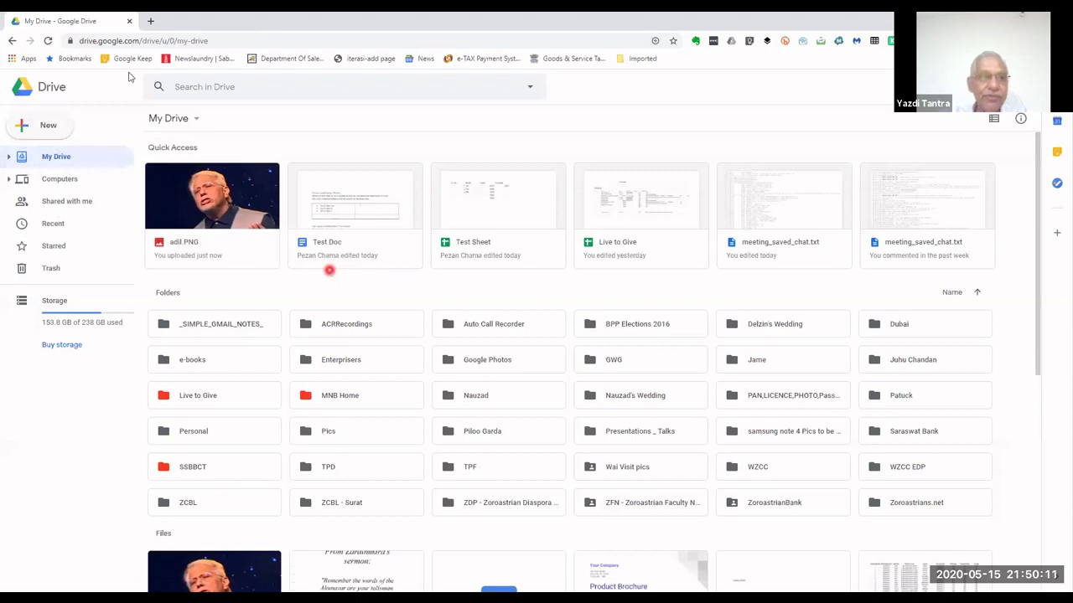
{"action": "left_click", "coordinate": [48, 40]}
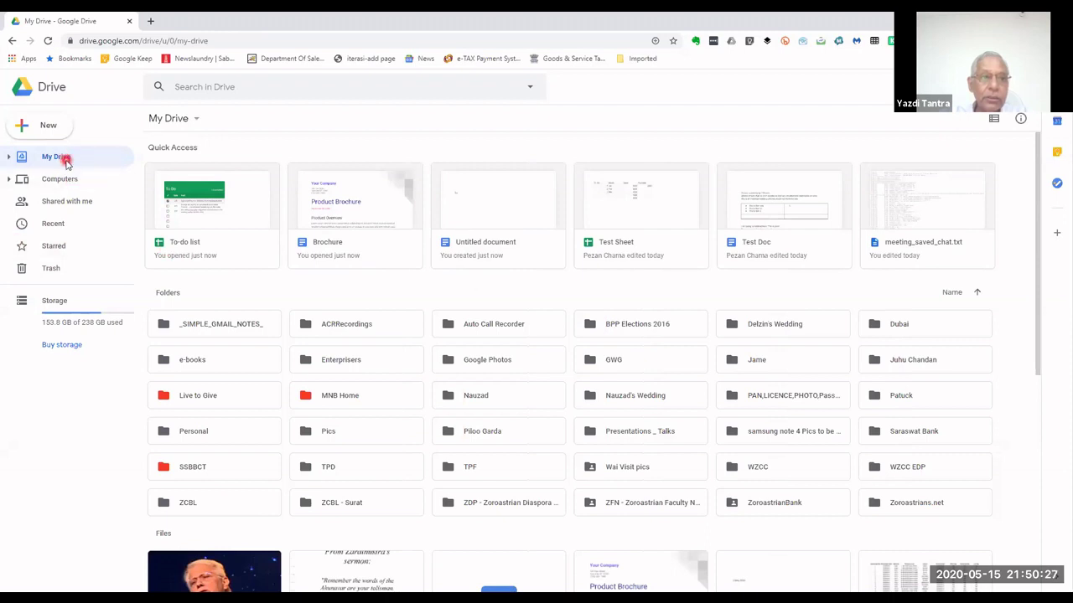
Step: Look through the Google Slides template gallery from the recently used templates down to the Education section, and close it
{"action": "left_click", "coordinate": [46, 126]}
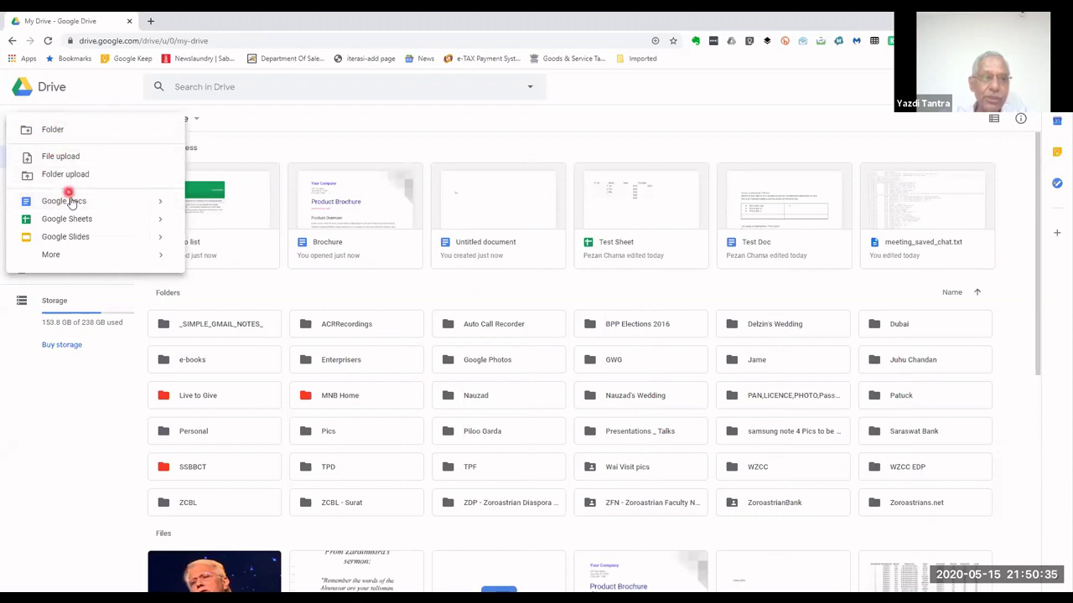
{"action": "left_click", "coordinate": [158, 235]}
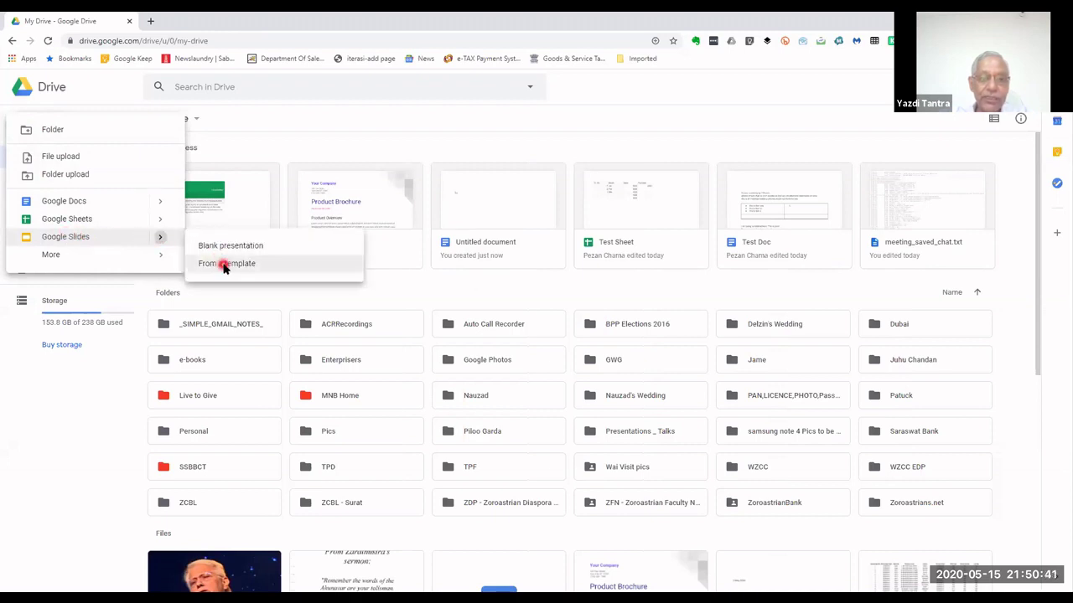
{"action": "left_click", "coordinate": [223, 266]}
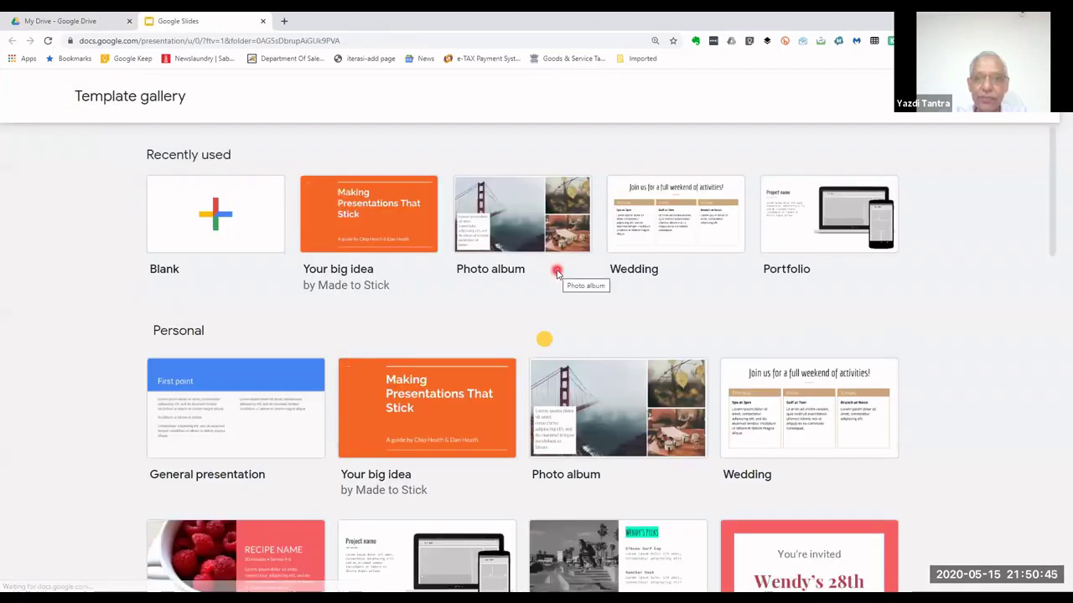
{"action": "scroll", "coordinate": [735, 287], "scroll_direction": "down", "scroll_amount": 4}
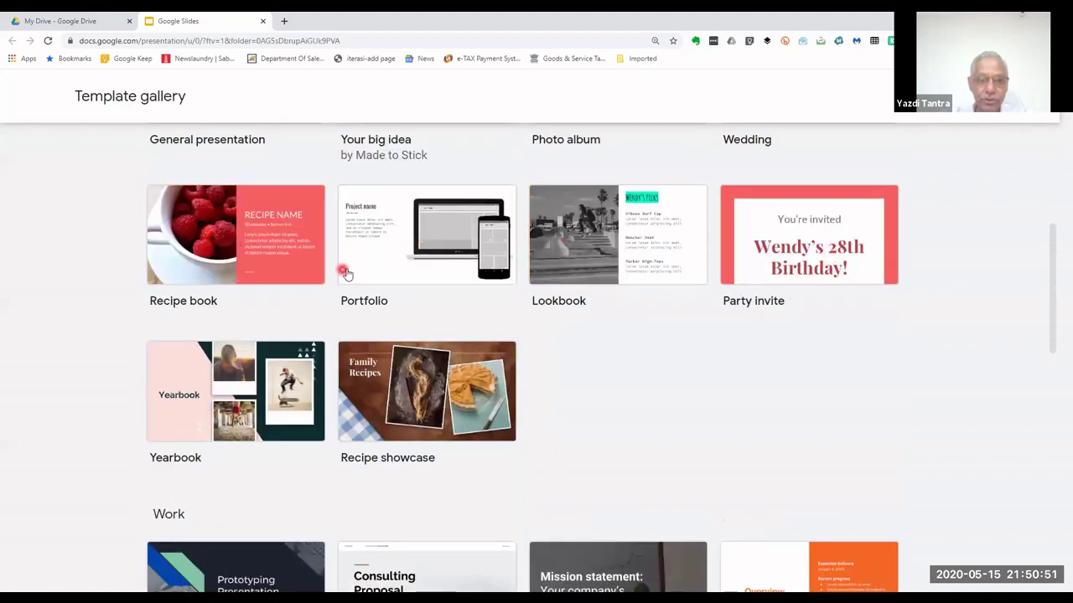
{"action": "scroll", "coordinate": [348, 272], "scroll_direction": "down", "scroll_amount": 3}
{"action": "scroll", "coordinate": [348, 273], "scroll_direction": "down", "scroll_amount": 2}
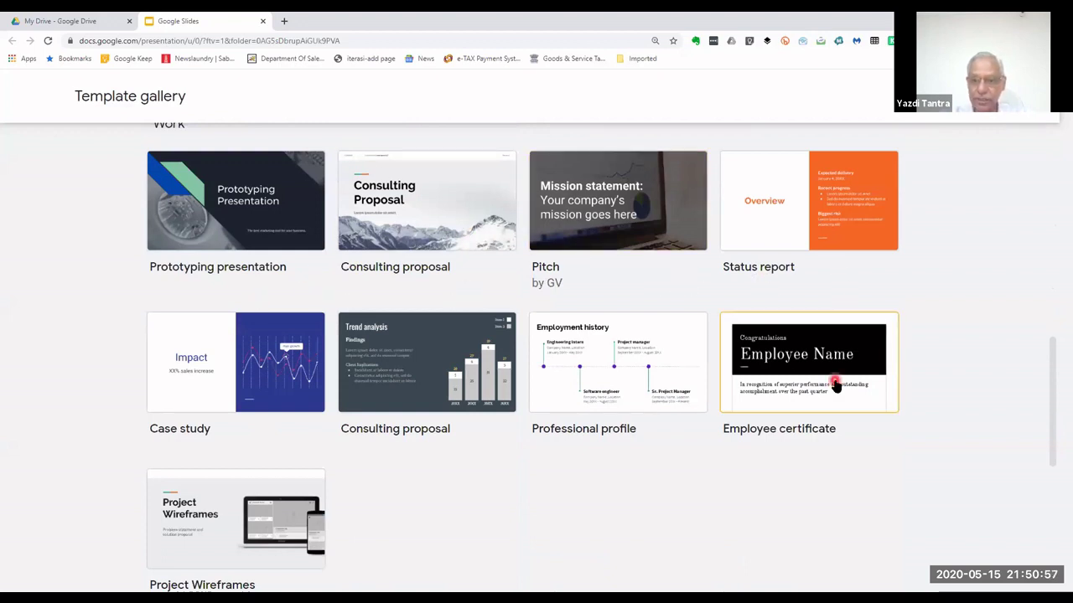
{"action": "scroll", "coordinate": [836, 384], "scroll_direction": "down", "scroll_amount": 1}
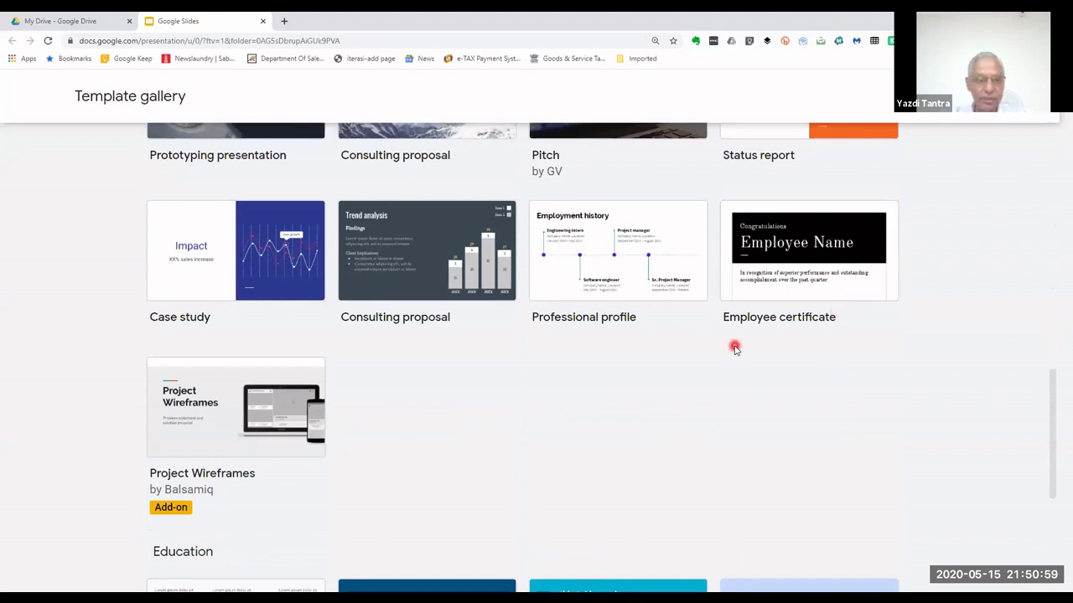
{"action": "scroll", "coordinate": [735, 348], "scroll_direction": "down", "scroll_amount": 1}
{"action": "scroll", "coordinate": [735, 349], "scroll_direction": "down", "scroll_amount": 2}
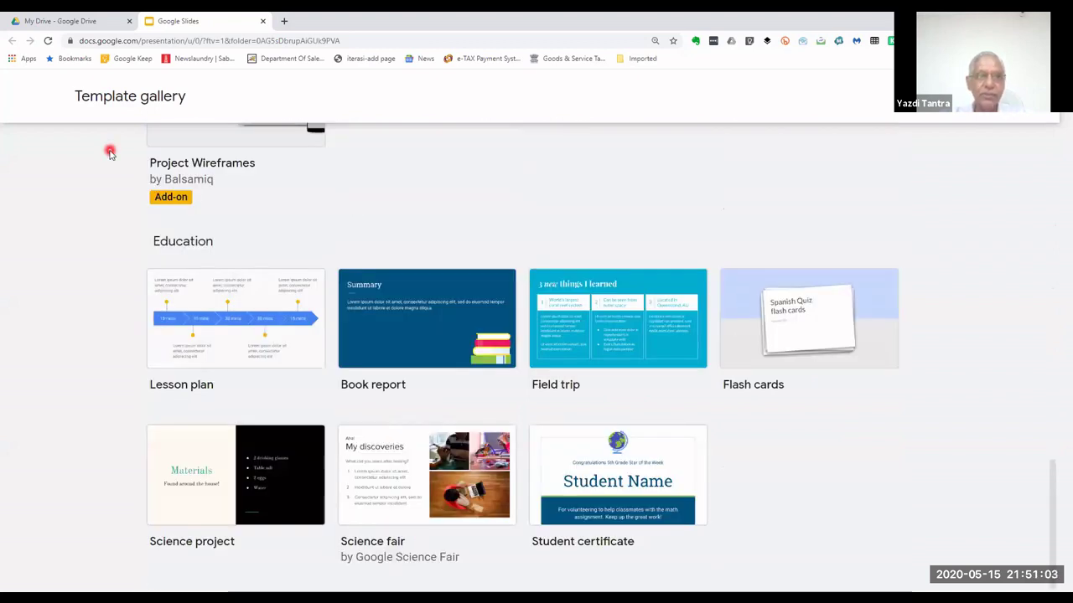
{"action": "left_click", "coordinate": [263, 25]}
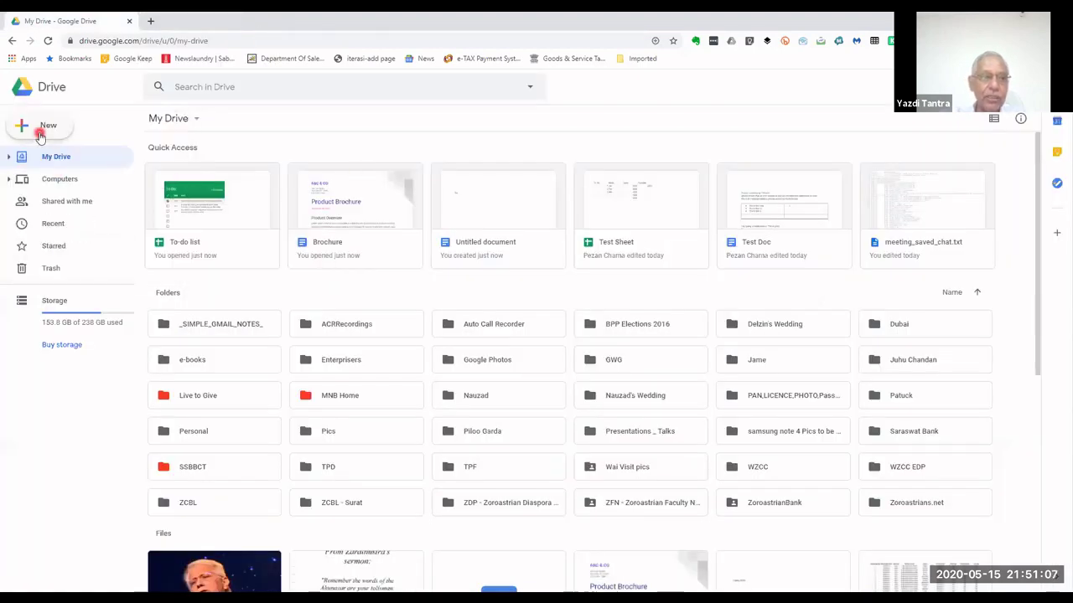
Step: Examine the options for creating and uploading items, both for new Drive items and for the empty area of My Drive
{"action": "left_click", "coordinate": [43, 130]}
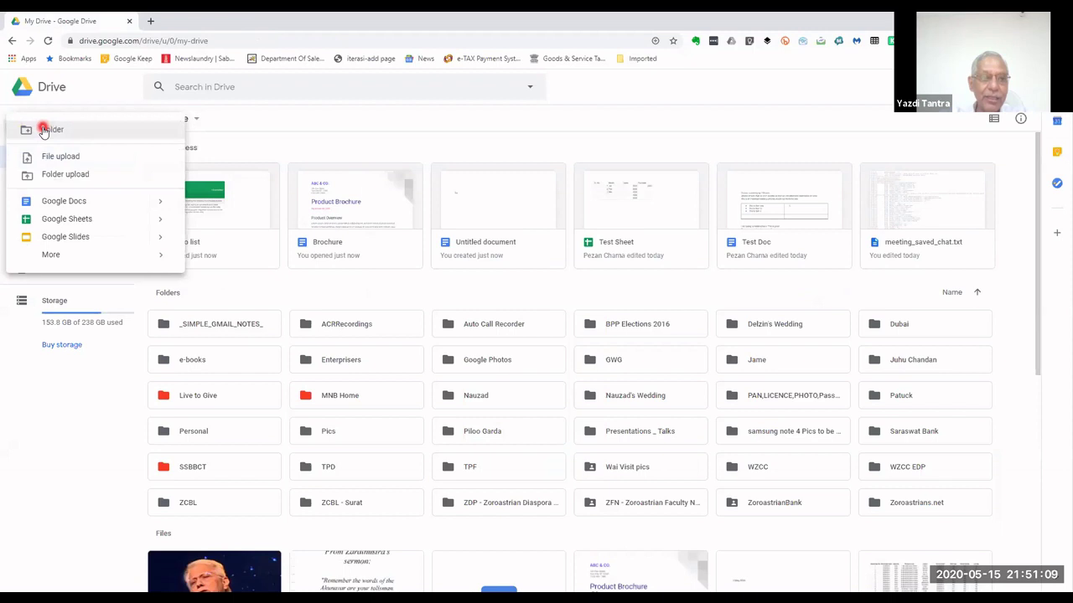
{"action": "mouse_move", "coordinate": [70, 260]}
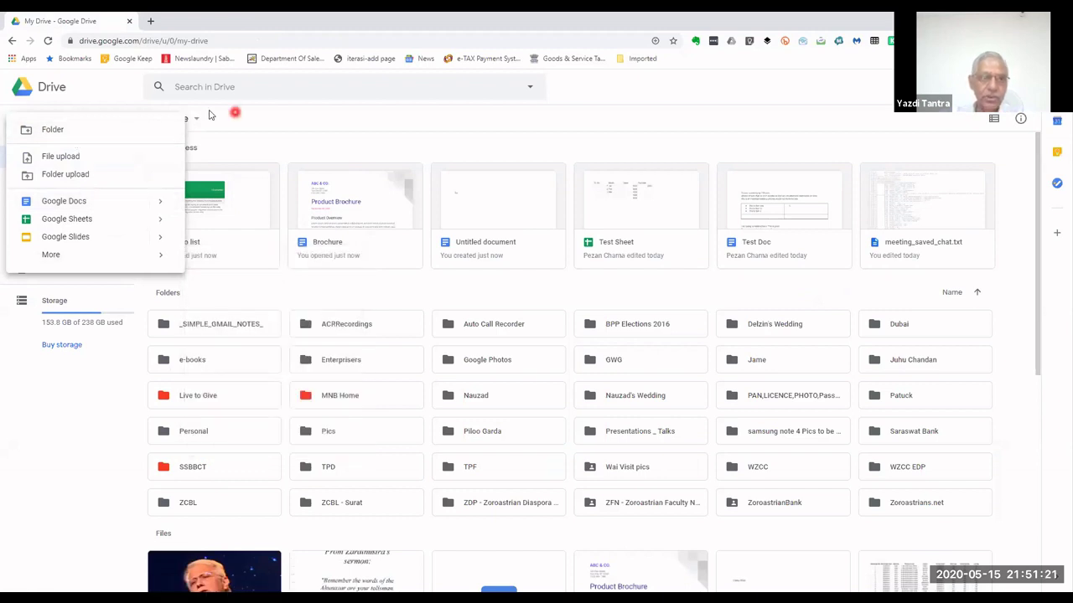
{"action": "left_click", "coordinate": [275, 121]}
{"action": "left_click", "coordinate": [51, 128]}
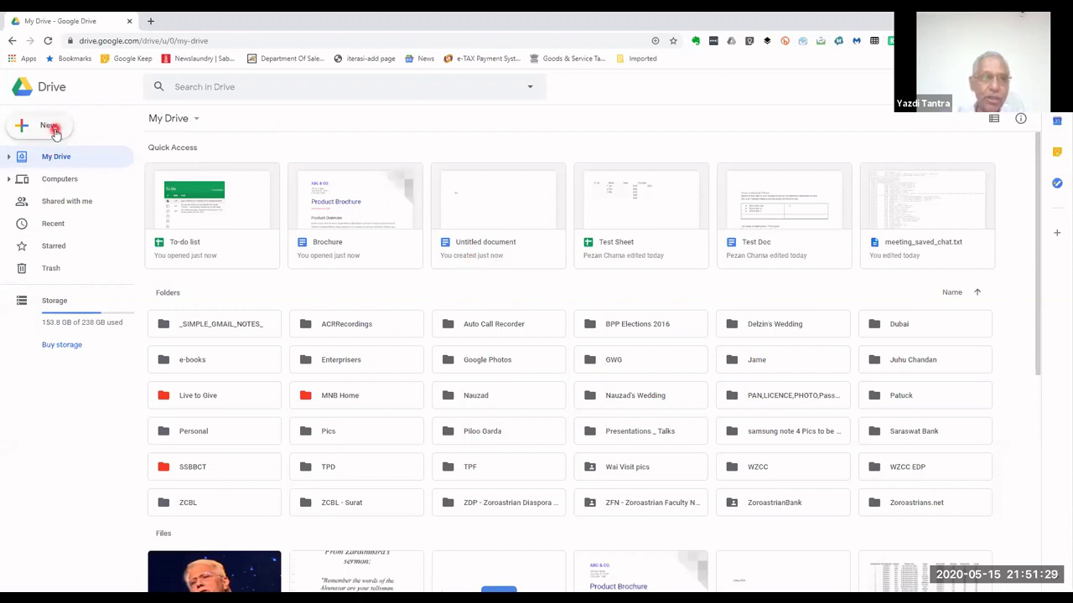
{"action": "left_click", "coordinate": [54, 132]}
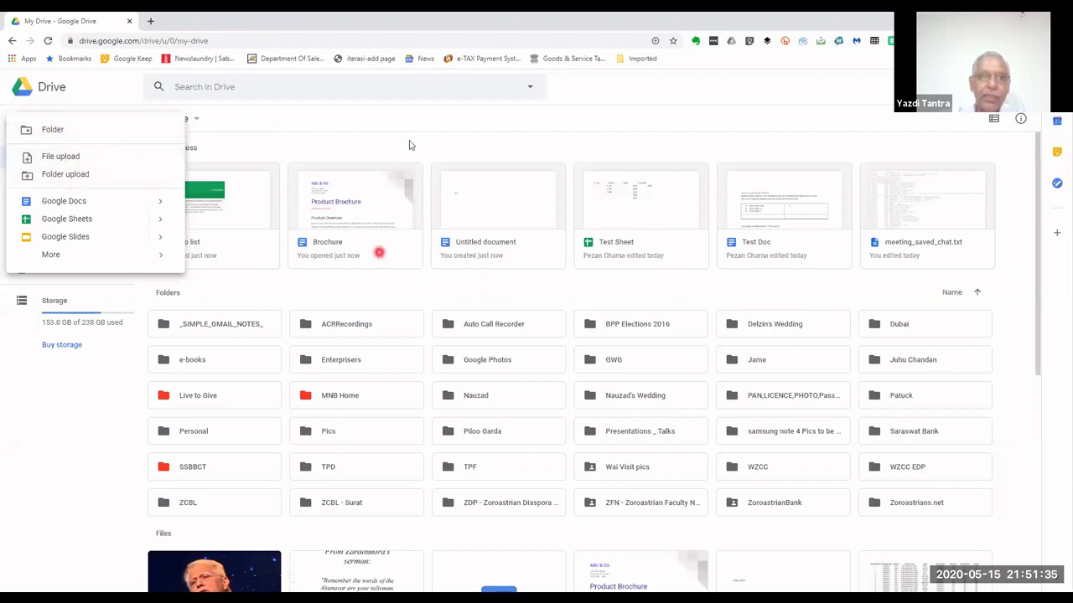
{"action": "left_click", "coordinate": [460, 125]}
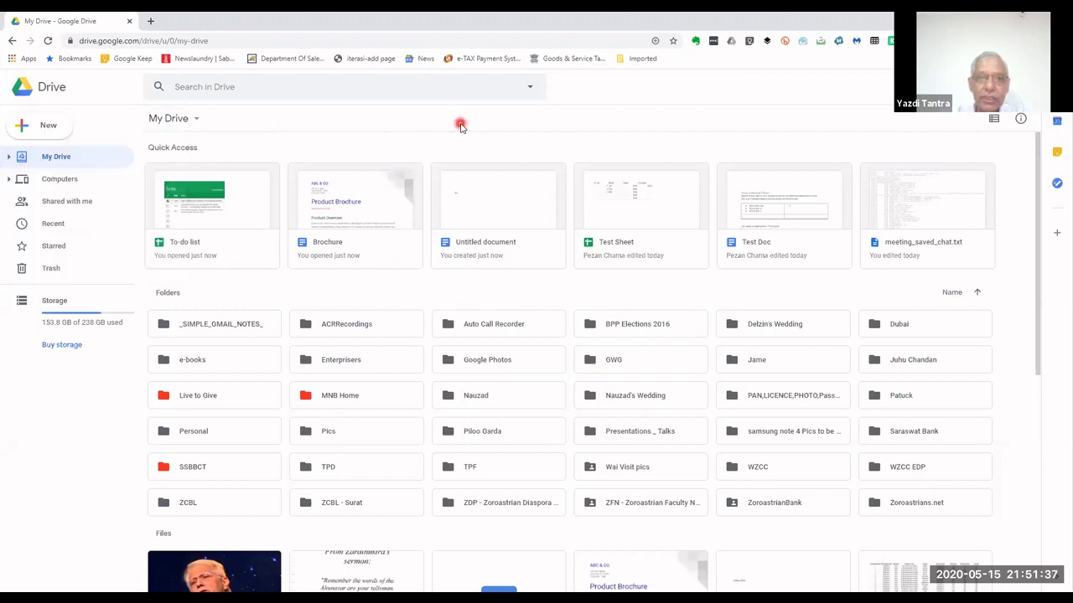
{"action": "right_click", "coordinate": [537, 289]}
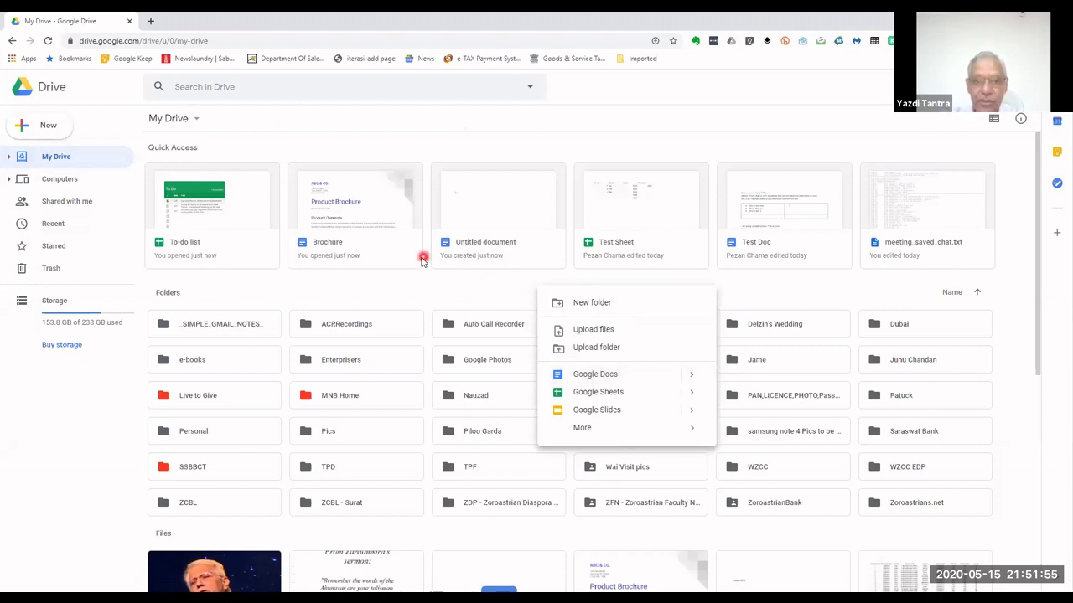
{"action": "left_click", "coordinate": [424, 295]}
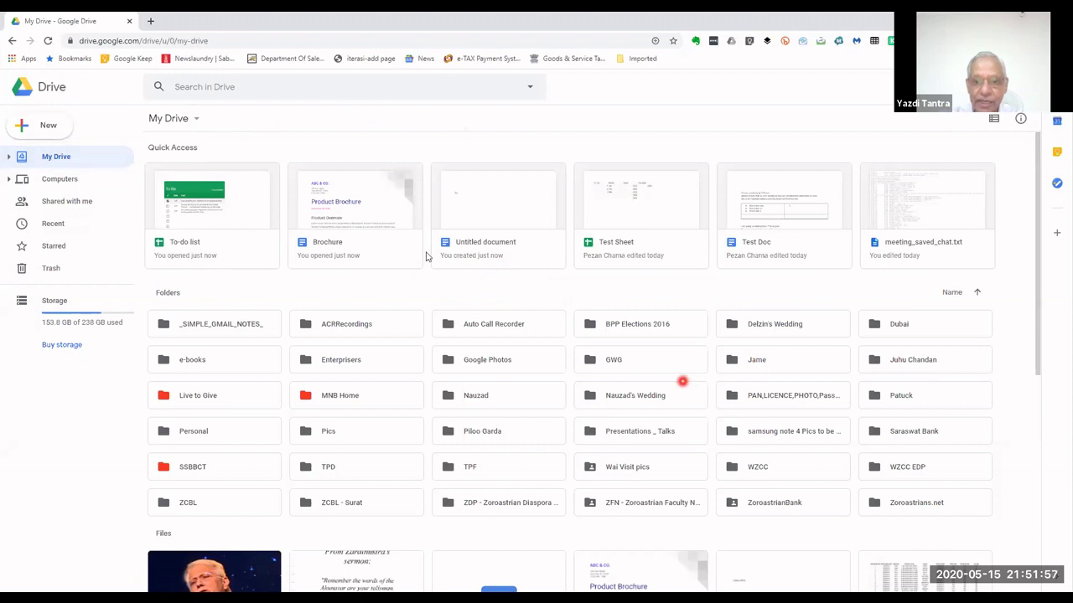
{"action": "right_click", "coordinate": [627, 298]}
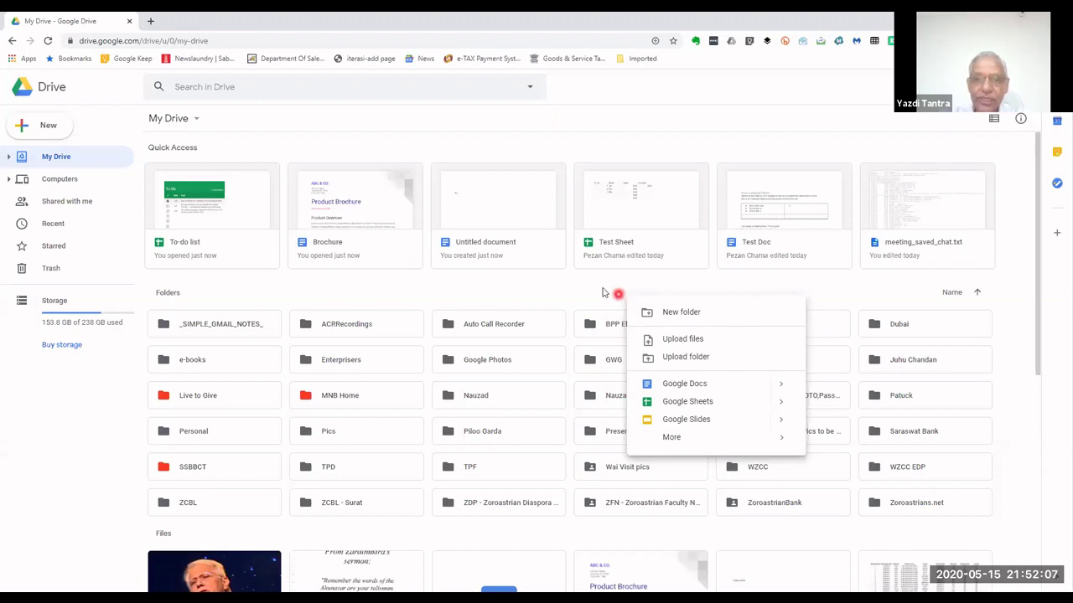
{"action": "left_click", "coordinate": [603, 291]}
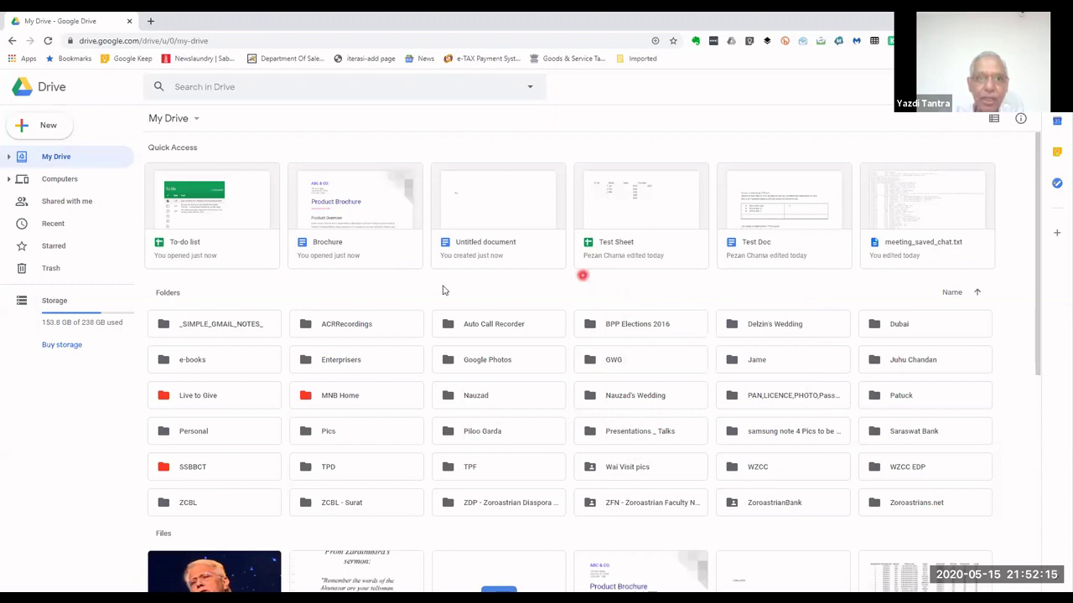
Step: Move the Brochure document from My Drive into the Jame folder
{"action": "left_click", "coordinate": [354, 201]}
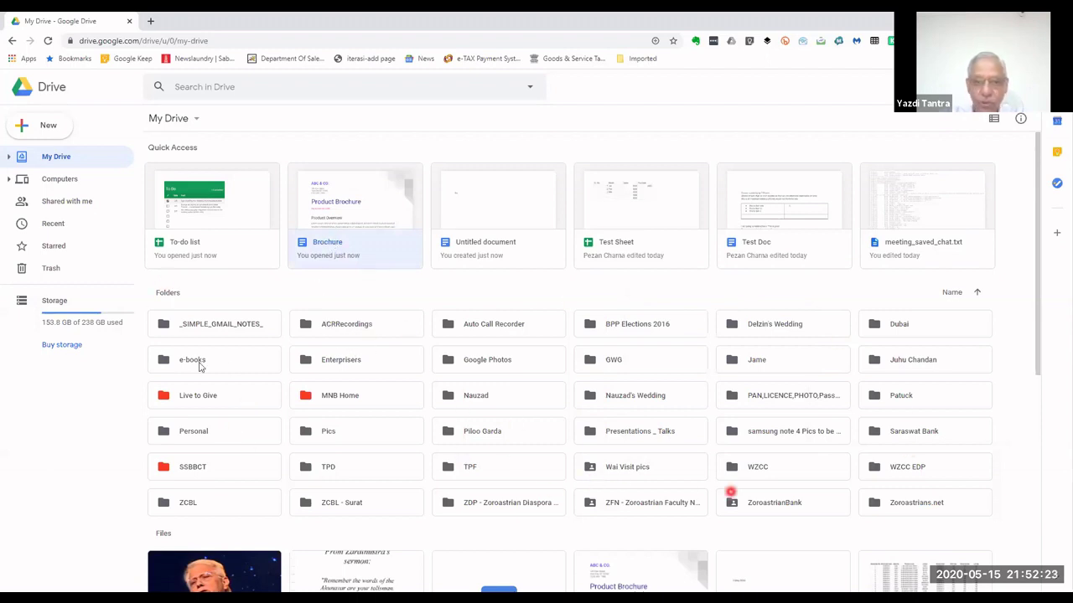
{"action": "right_click", "coordinate": [358, 204]}
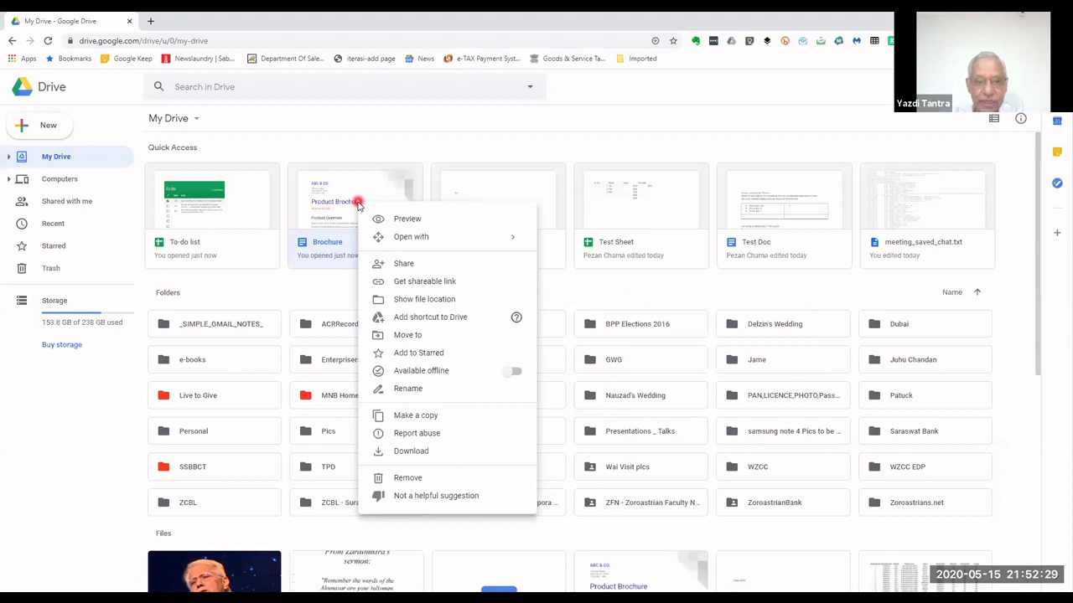
{"action": "left_click", "coordinate": [442, 337]}
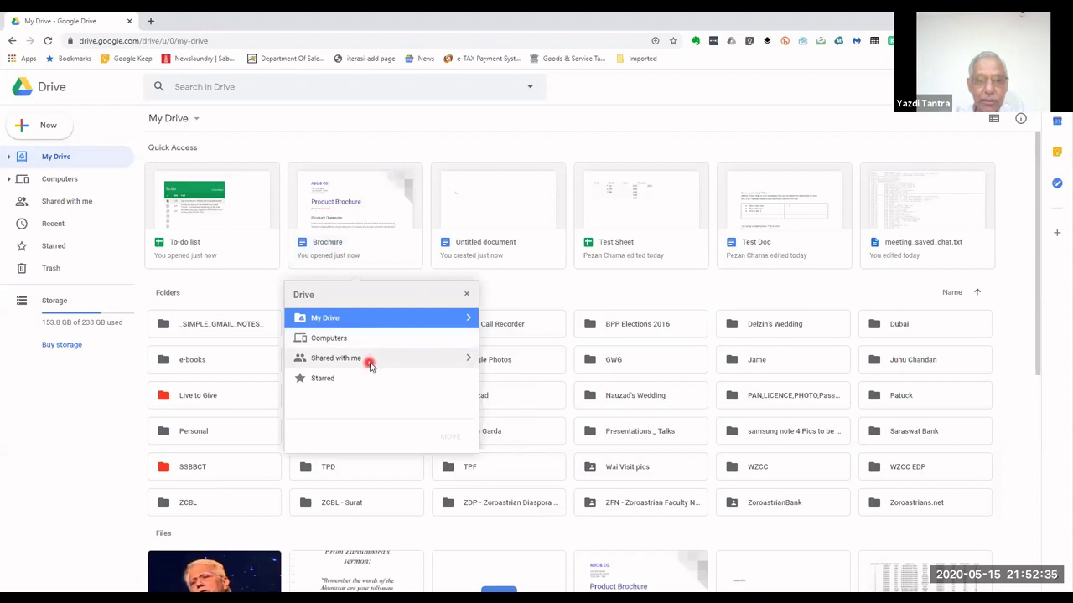
{"action": "double_click", "coordinate": [389, 320]}
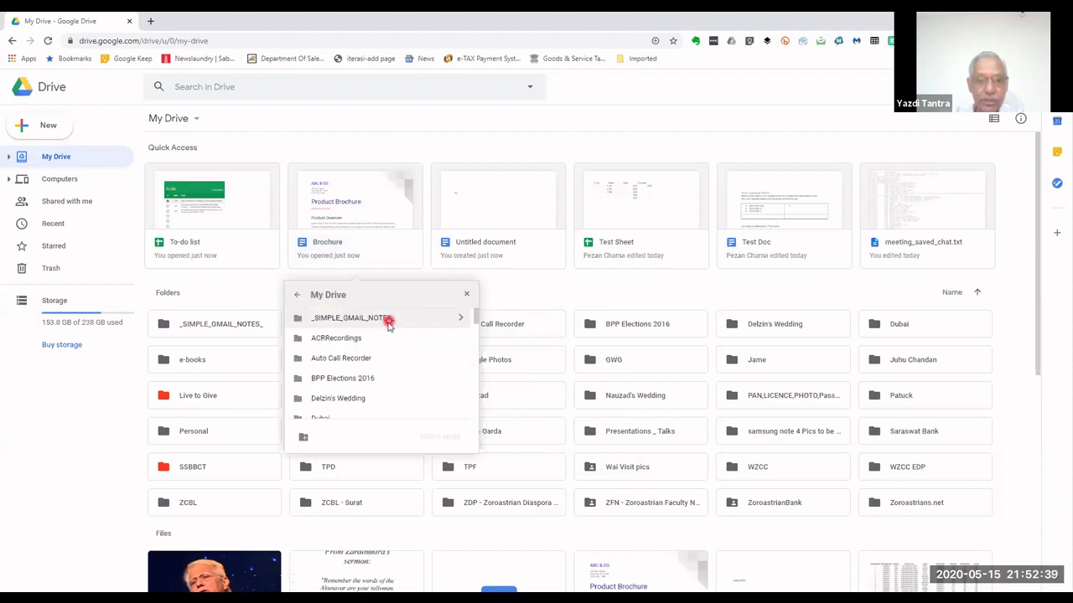
{"action": "scroll", "coordinate": [376, 352], "scroll_direction": "down", "scroll_amount": 3}
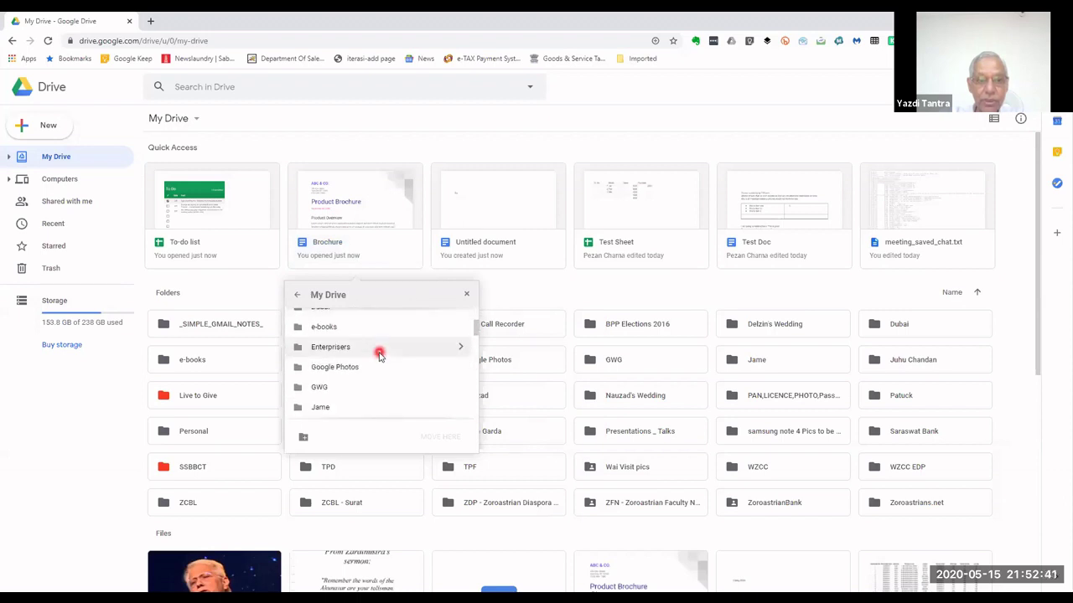
{"action": "scroll", "coordinate": [377, 355], "scroll_direction": "down", "scroll_amount": 1}
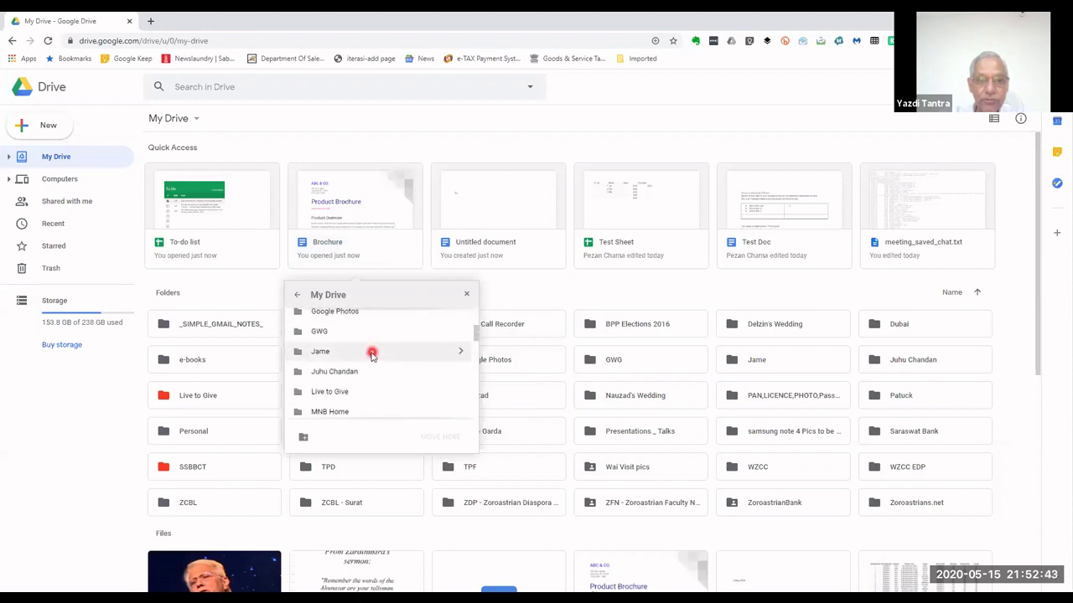
{"action": "left_click", "coordinate": [371, 353]}
{"action": "left_click", "coordinate": [461, 440]}
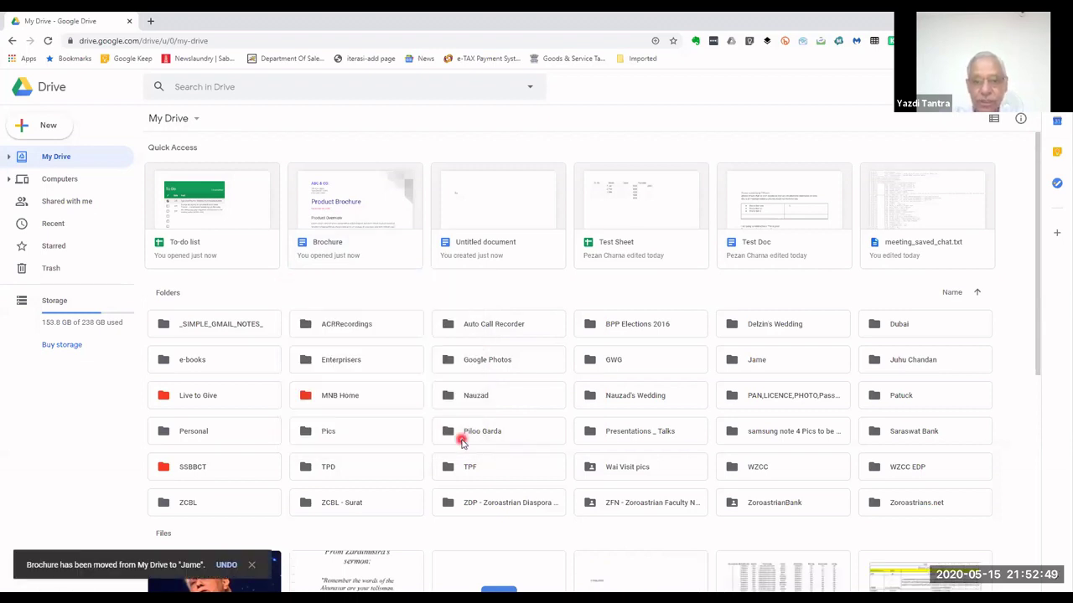
Step: Open the Jame folder, look through its files for the Brochure document, and return to My Drive
{"action": "left_click", "coordinate": [785, 362]}
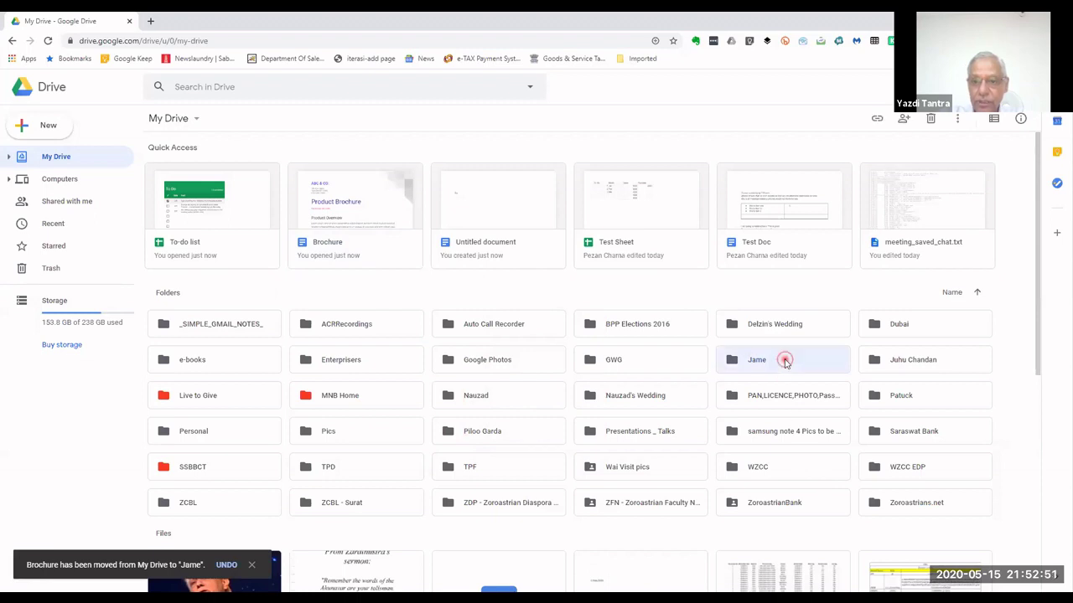
{"action": "double_click", "coordinate": [785, 362]}
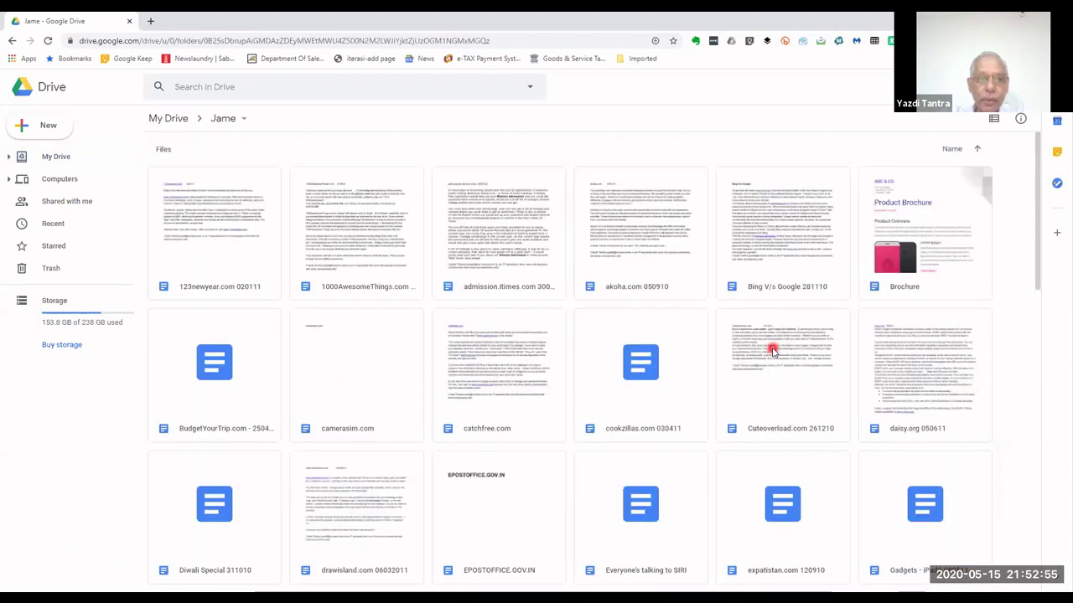
{"action": "scroll", "coordinate": [530, 312], "scroll_direction": "down", "scroll_amount": 5}
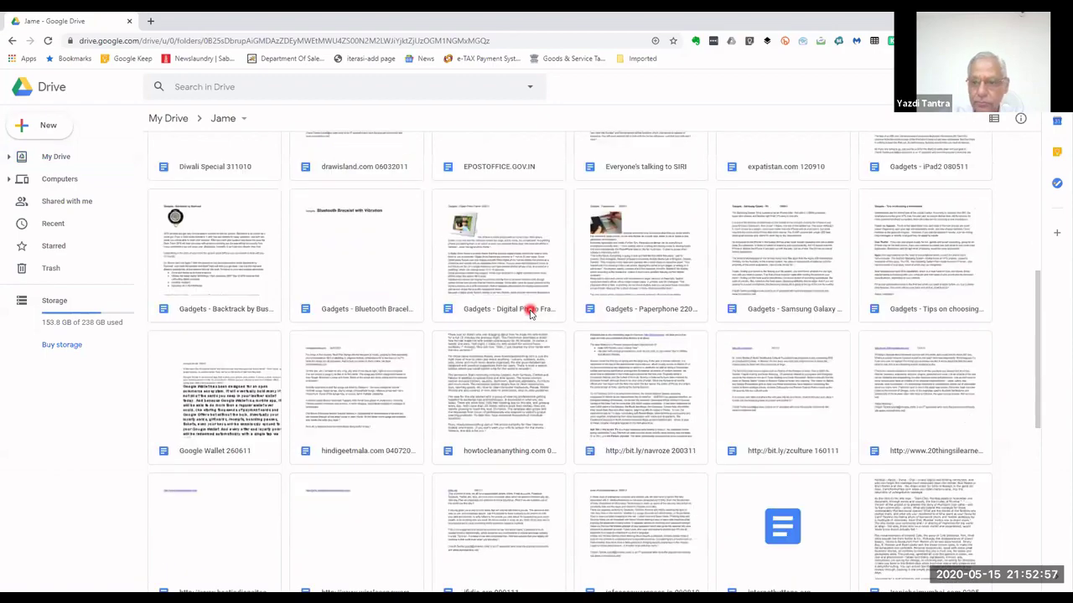
{"action": "scroll", "coordinate": [530, 312], "scroll_direction": "down", "scroll_amount": 12}
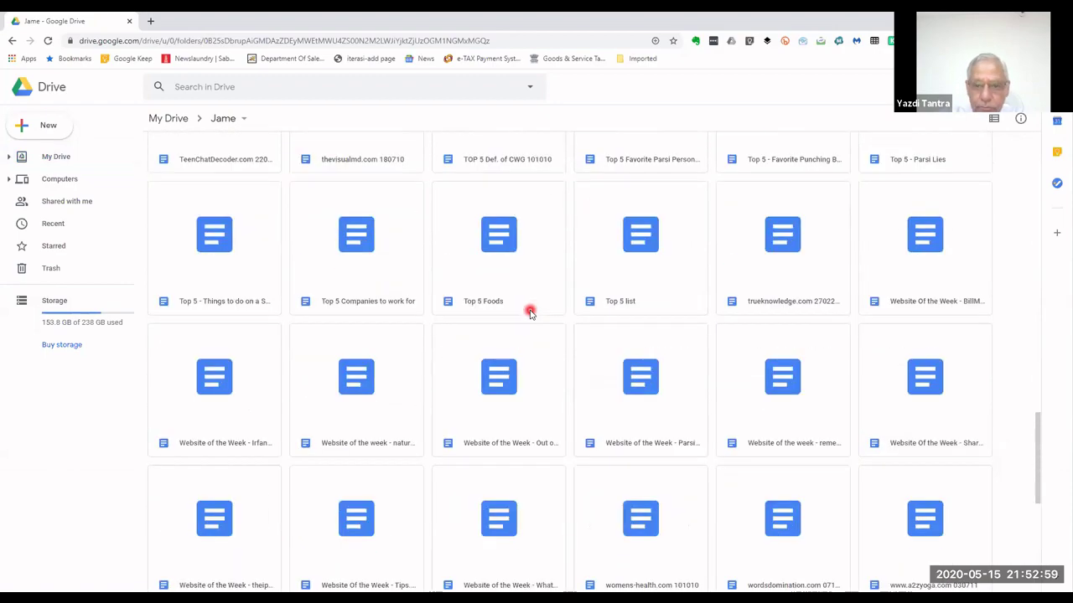
{"action": "scroll", "coordinate": [530, 312], "scroll_direction": "down", "scroll_amount": 5}
{"action": "scroll", "coordinate": [531, 318], "scroll_direction": "up", "scroll_amount": 9}
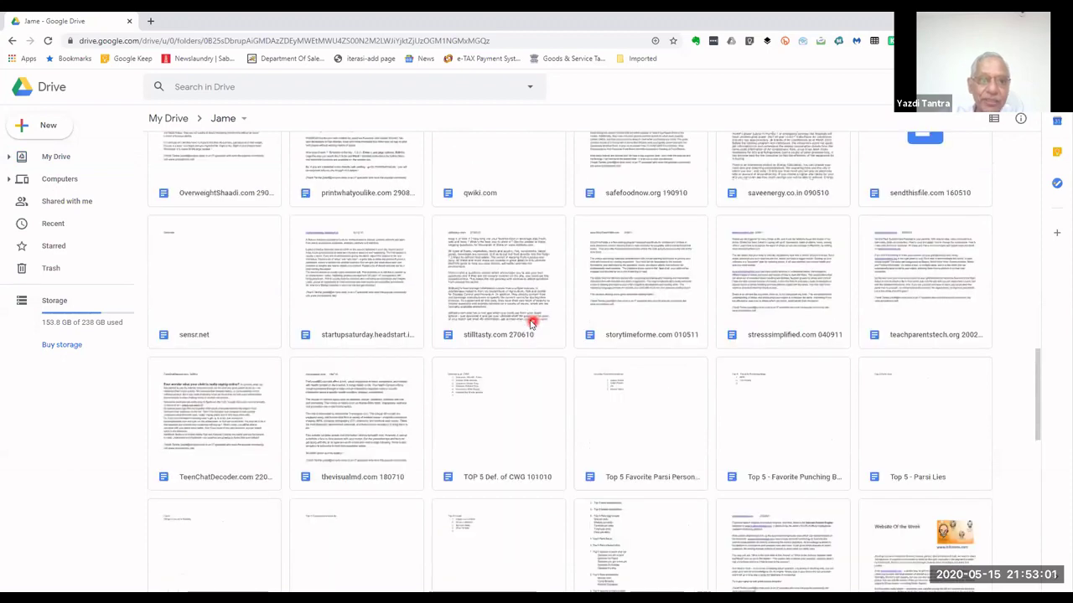
{"action": "scroll", "coordinate": [529, 322], "scroll_direction": "up", "scroll_amount": 10}
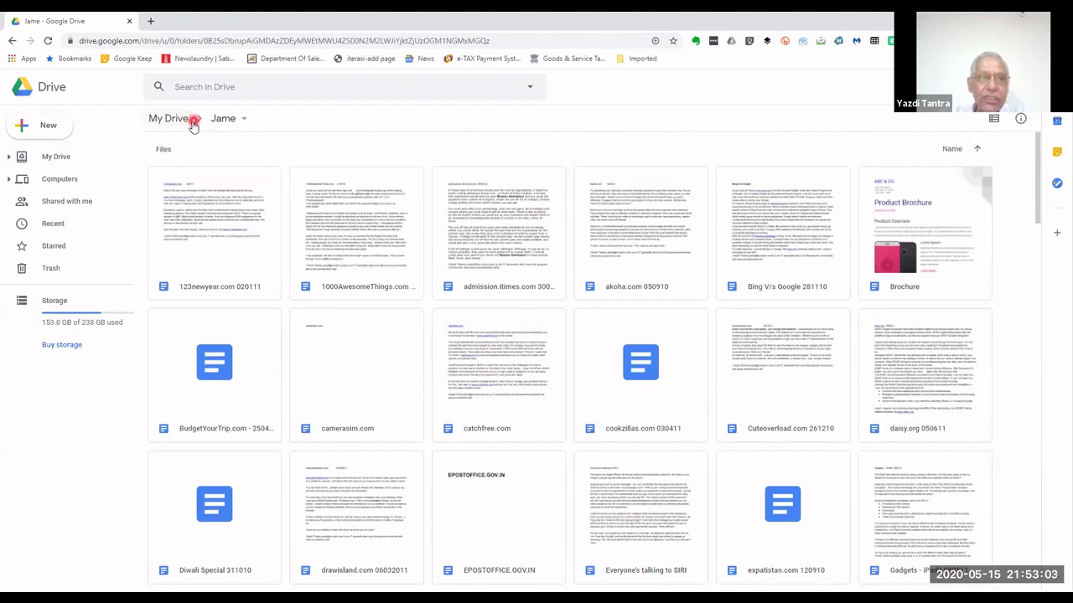
{"action": "left_click", "coordinate": [173, 119]}
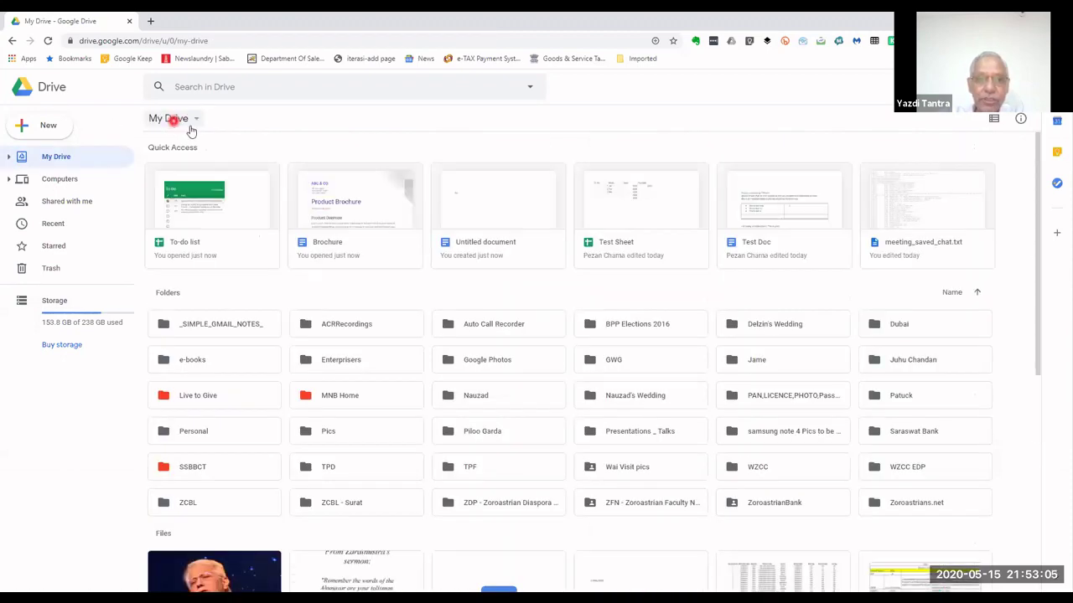
{"action": "left_click", "coordinate": [327, 182]}
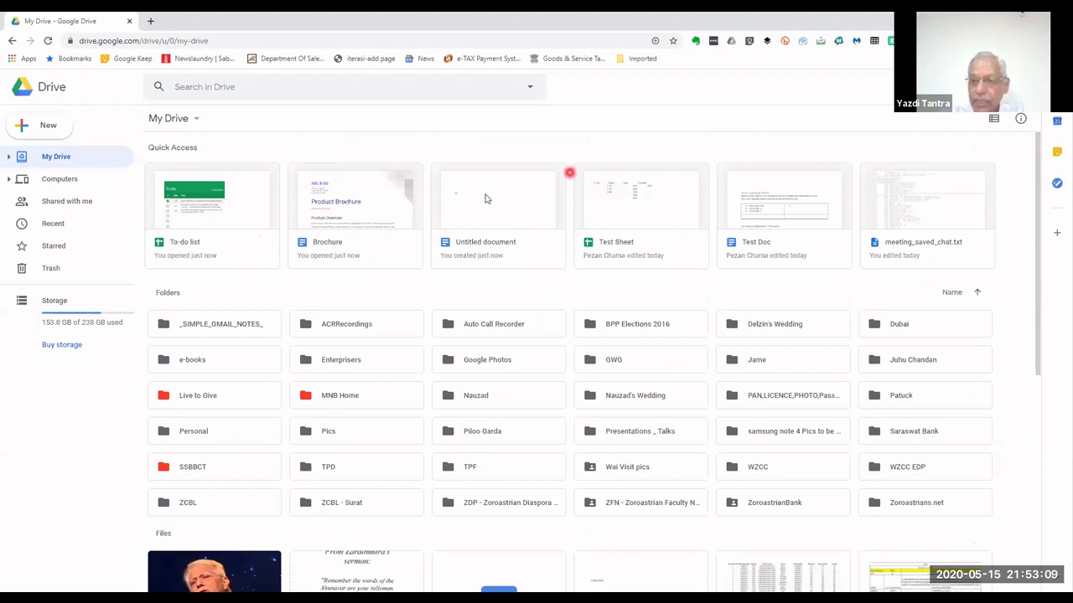
{"action": "left_click", "coordinate": [49, 128]}
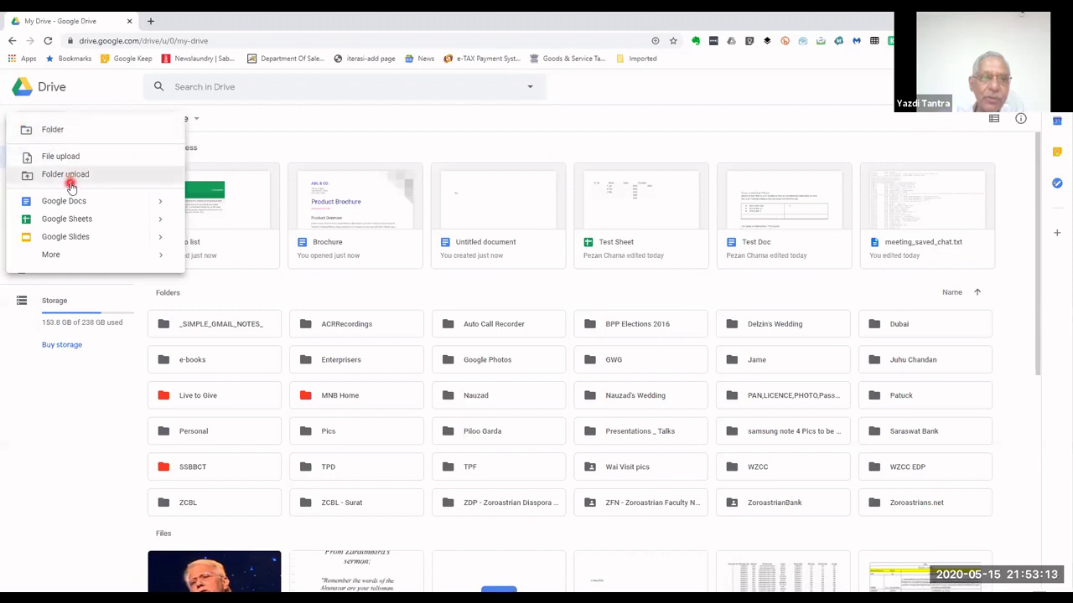
{"action": "left_click", "coordinate": [65, 132]}
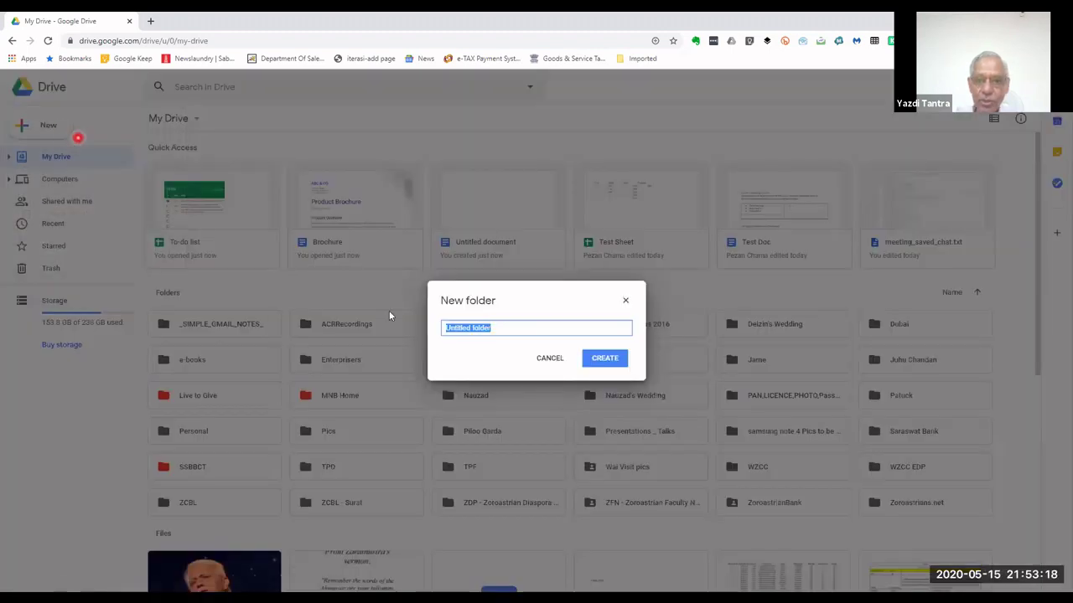
{"action": "left_click", "coordinate": [477, 336]}
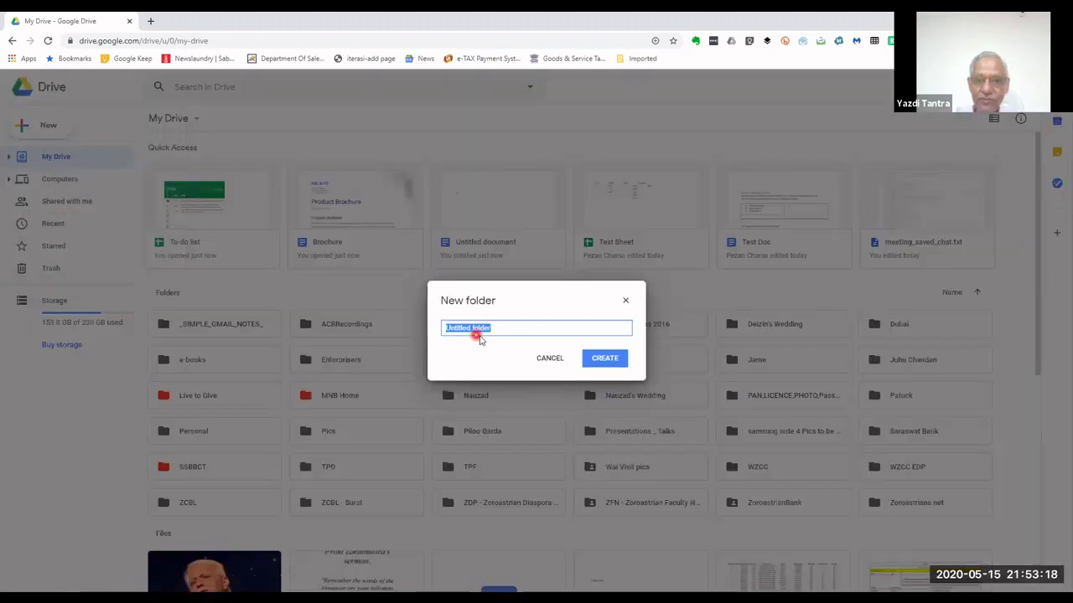
{"action": "left_click", "coordinate": [545, 363]}
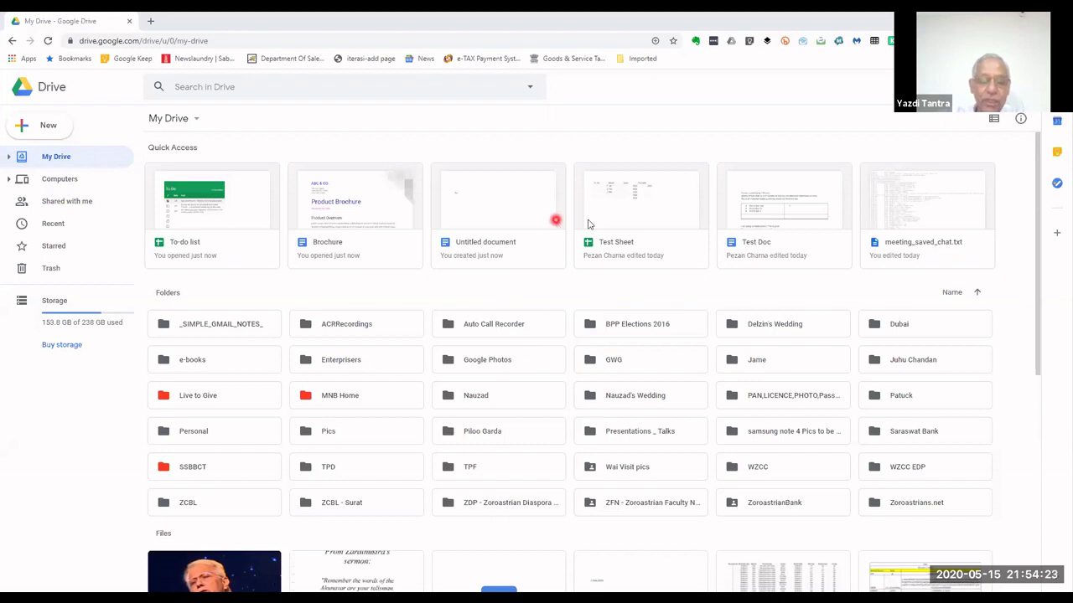
Step: Start sharing the Brochure document and add the suggested contact as a recipient
{"action": "right_click", "coordinate": [341, 196]}
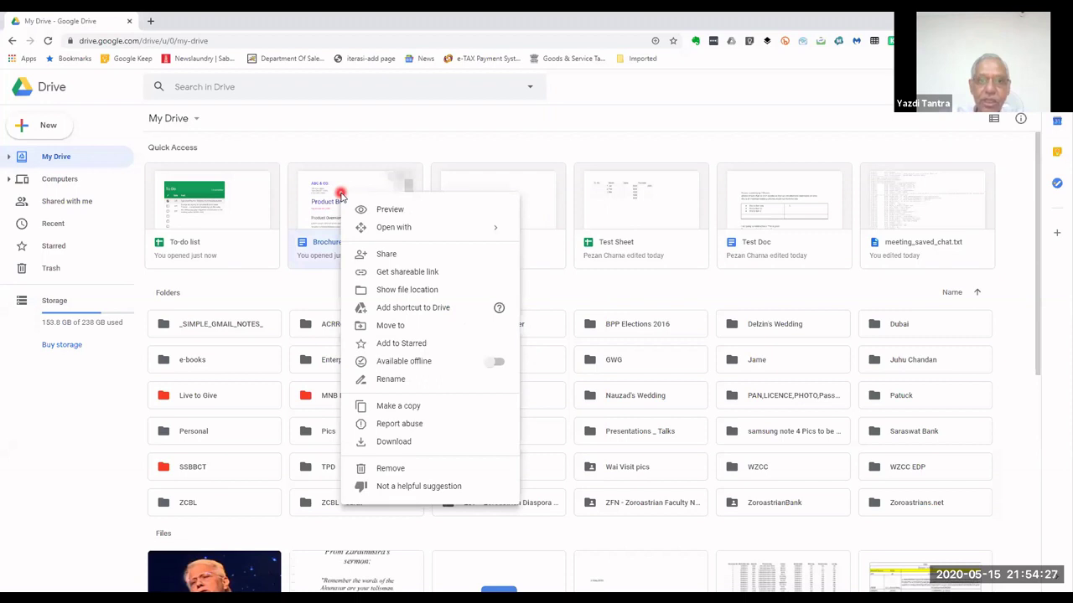
{"action": "mouse_move", "coordinate": [379, 228]}
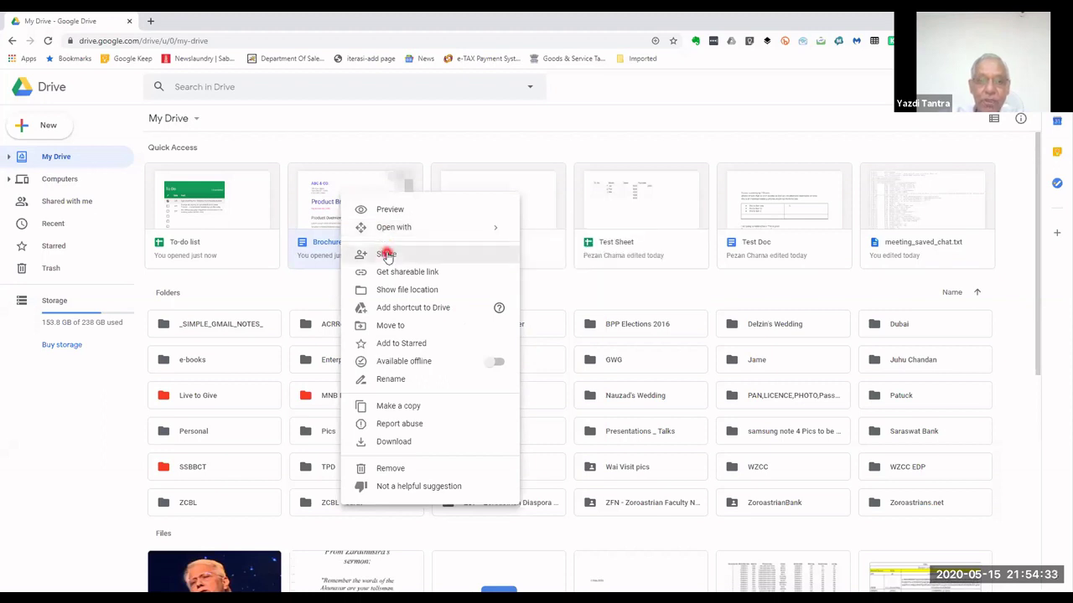
{"action": "left_click", "coordinate": [468, 258]}
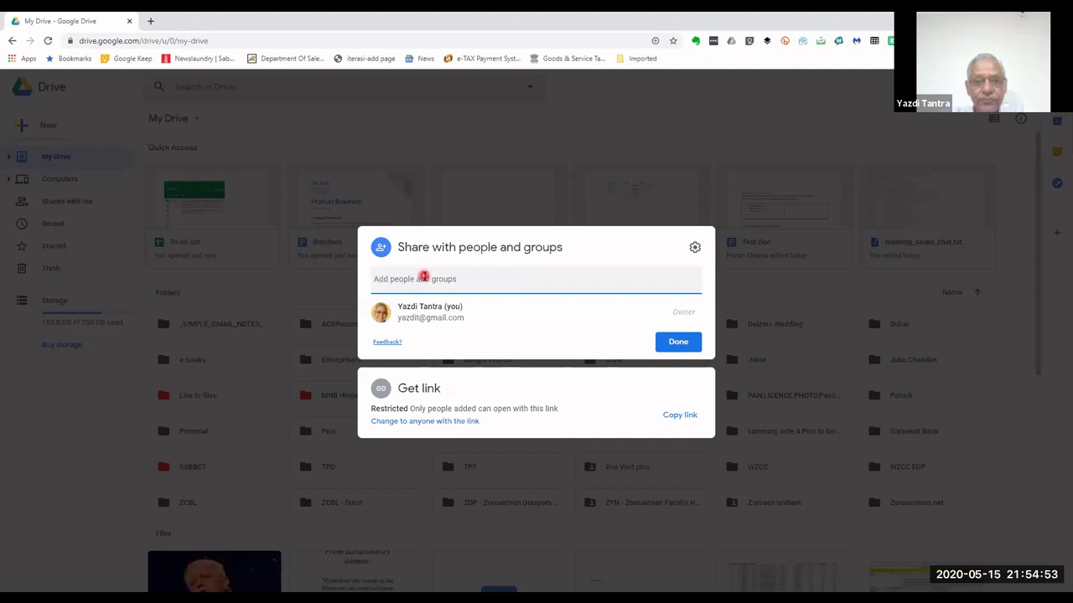
{"action": "key", "text": "ctrl+v"}
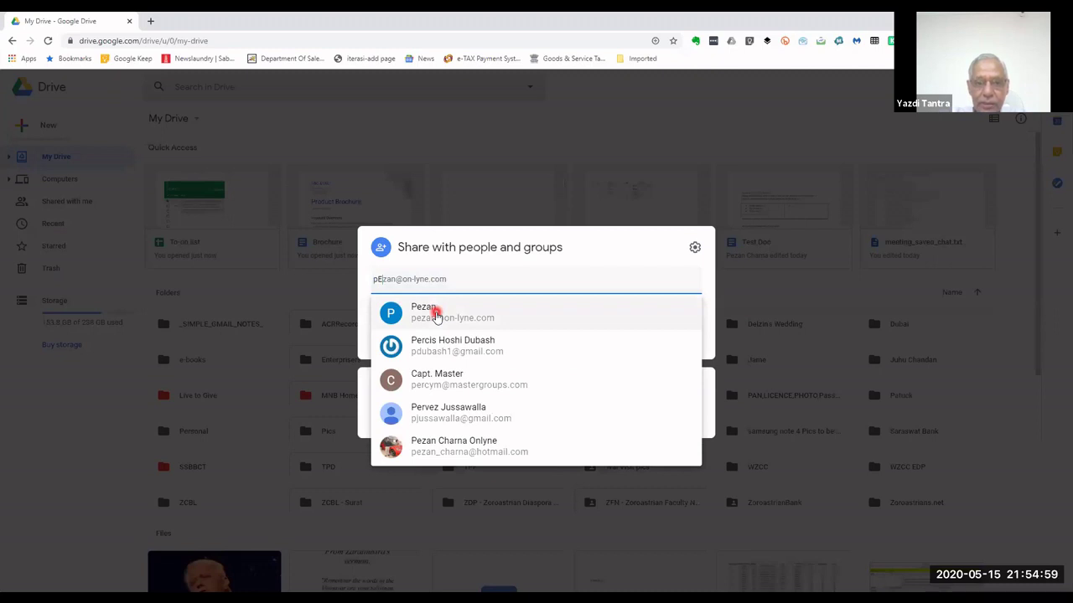
{"action": "left_click", "coordinate": [435, 314]}
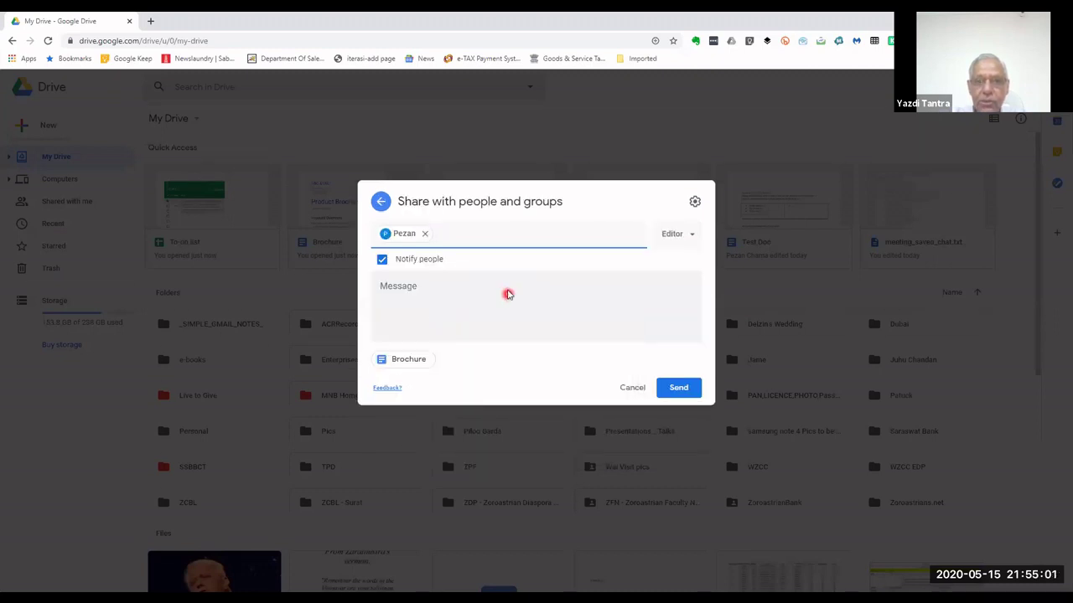
{"action": "mouse_move", "coordinate": [426, 240]}
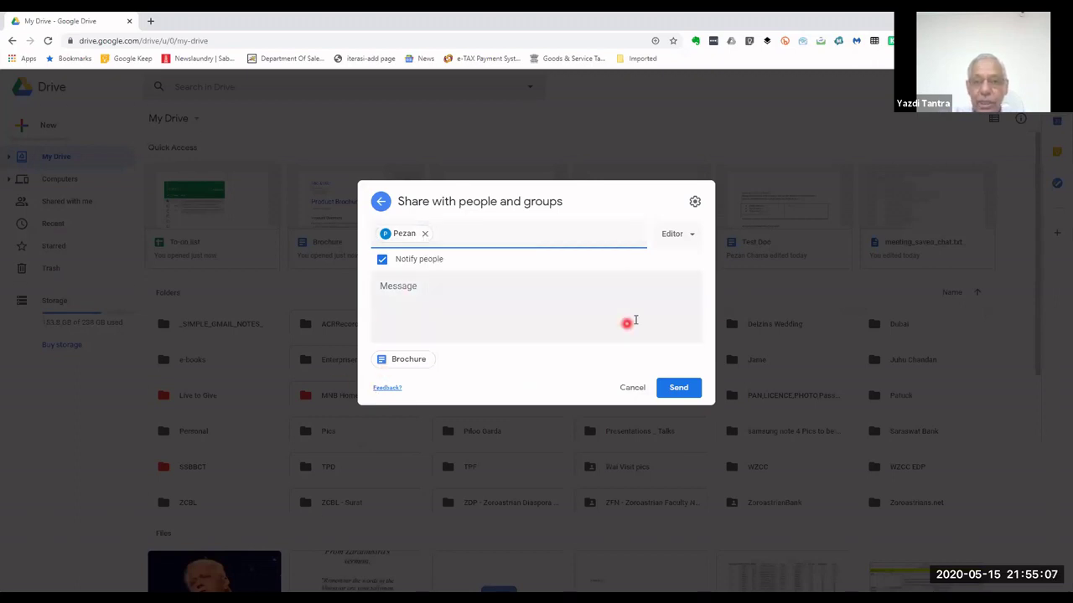
Step: Write the sharing message "This file is important - let us discuss this tomorrow" for the recipient
{"action": "left_click", "coordinate": [394, 286]}
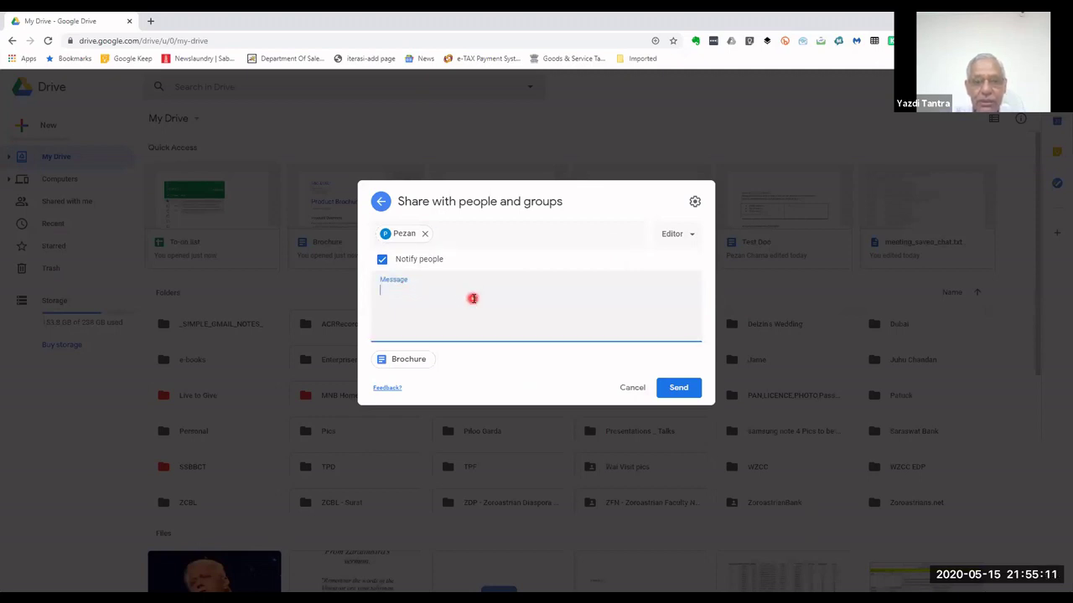
{"action": "type", "text": "tHIS"}
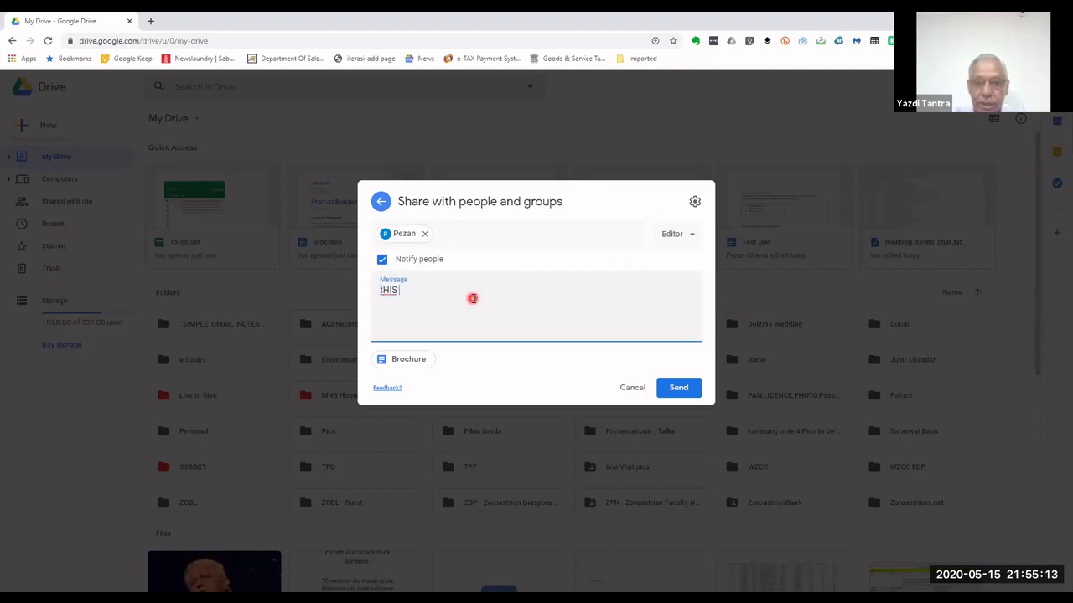
{"action": "key", "text": "BackSpace"}
{"action": "key", "text": "BackSpace"}
{"action": "key", "text": "BackSpace"}
{"action": "key", "text": "BackSpace"}
{"action": "key", "text": "BackSpace"}
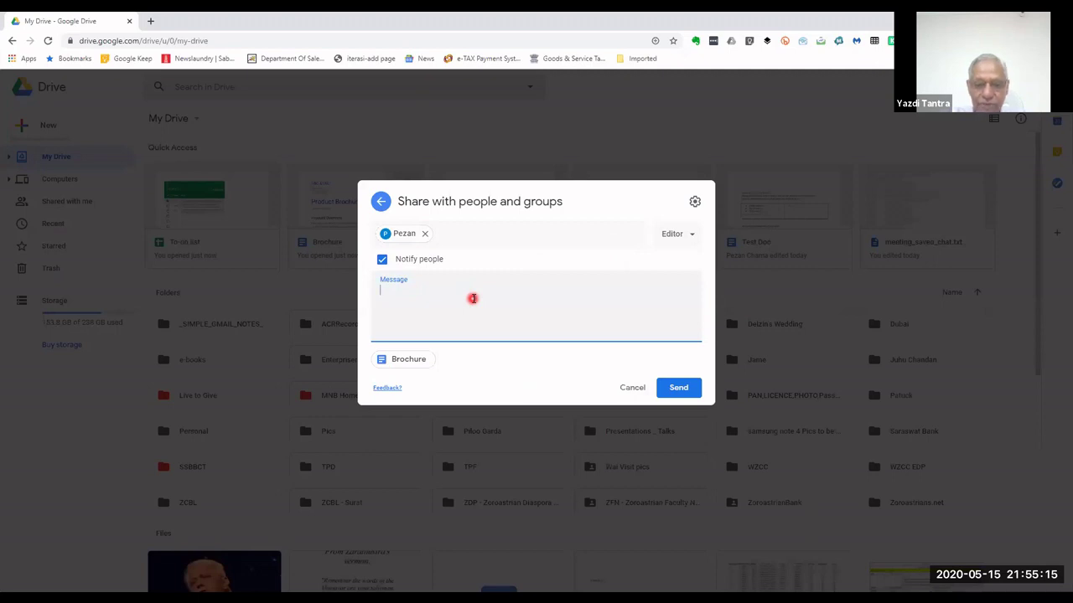
{"action": "type", "text": "This file is "}
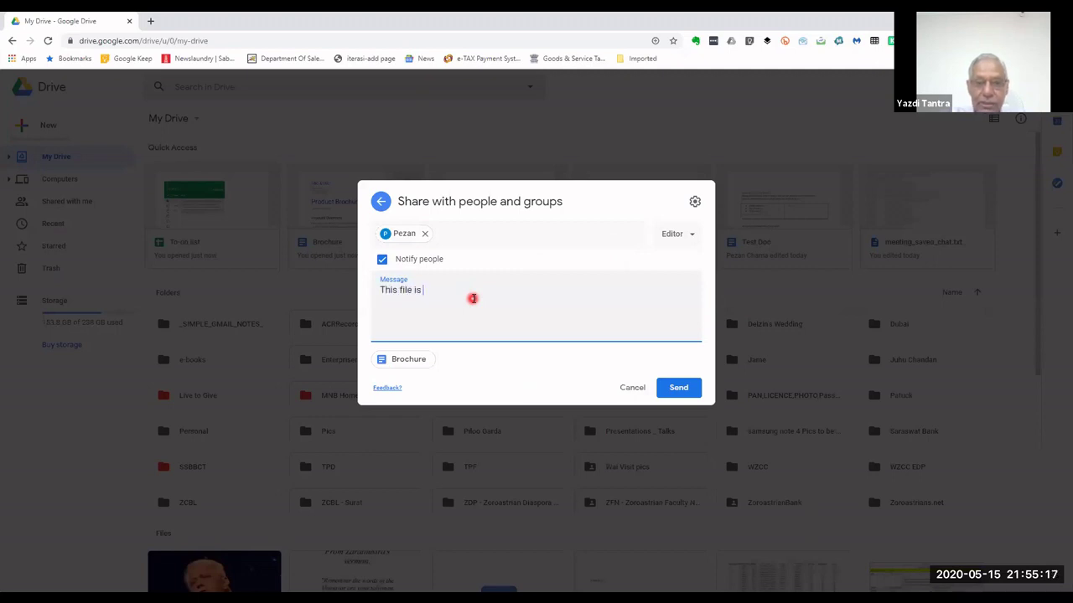
{"action": "type", "text": "important "}
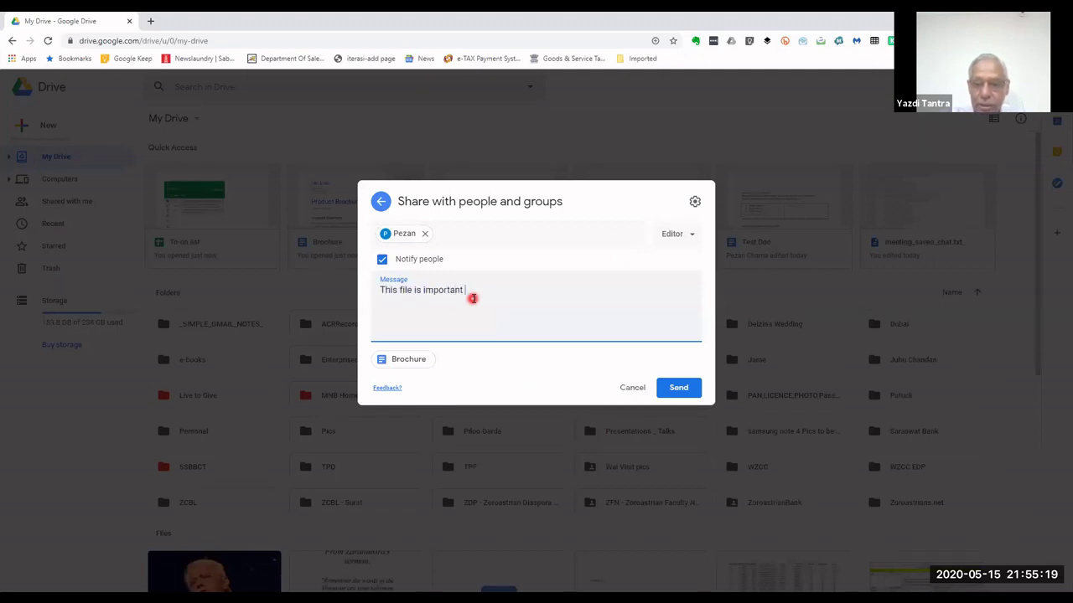
{"action": "type", "text": "- let us"}
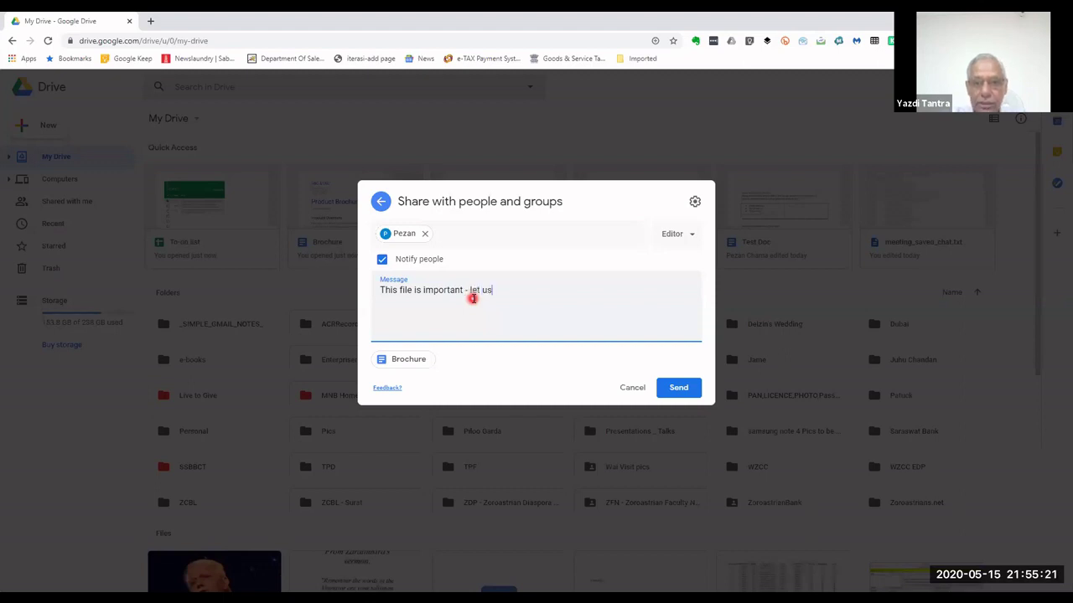
{"action": "type", "text": " discuss this to"}
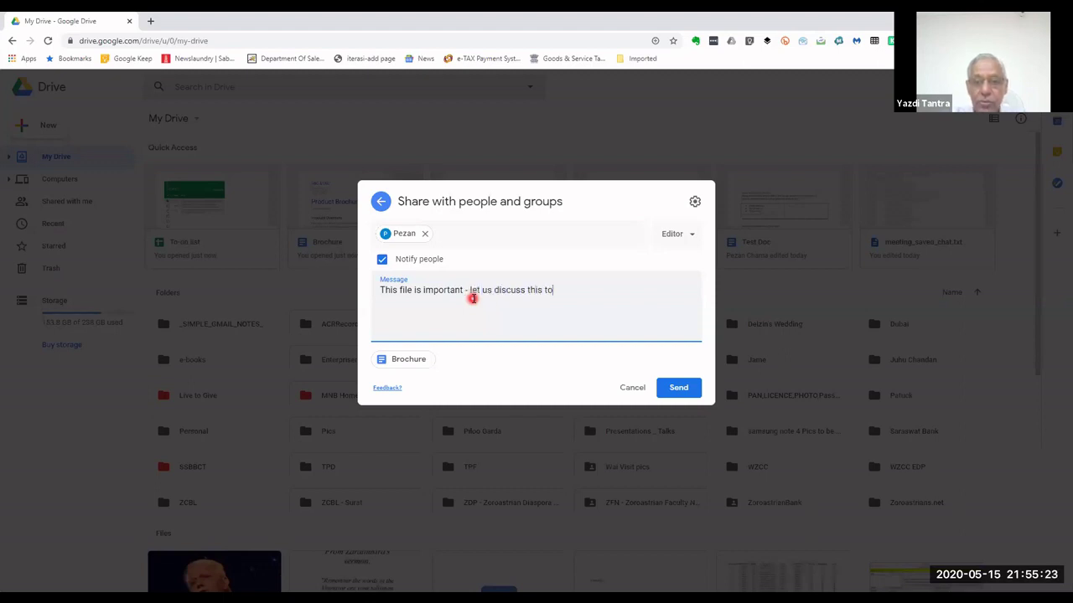
{"action": "type", "text": "morrow"}
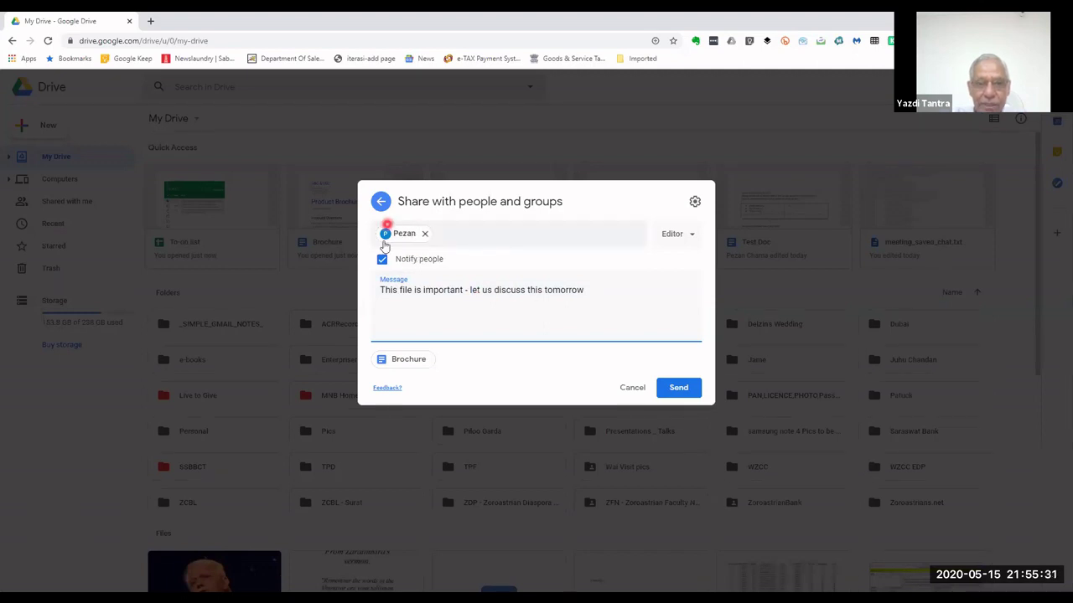
Step: Check the recipient's contact details and set their access to the Brochure document to Viewer
{"action": "mouse_move", "coordinate": [389, 240]}
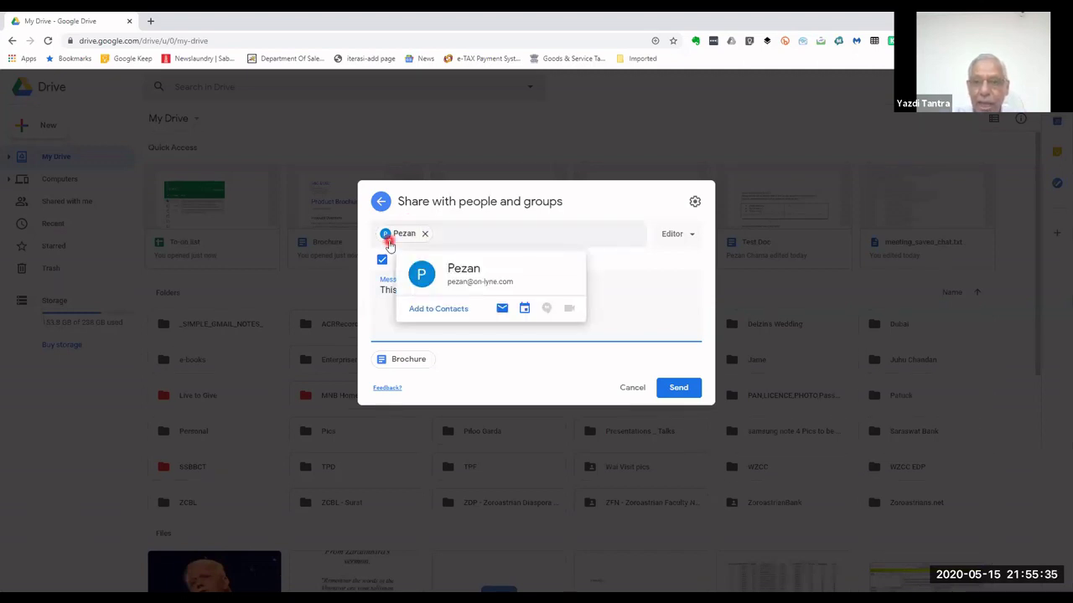
{"action": "left_click", "coordinate": [693, 236]}
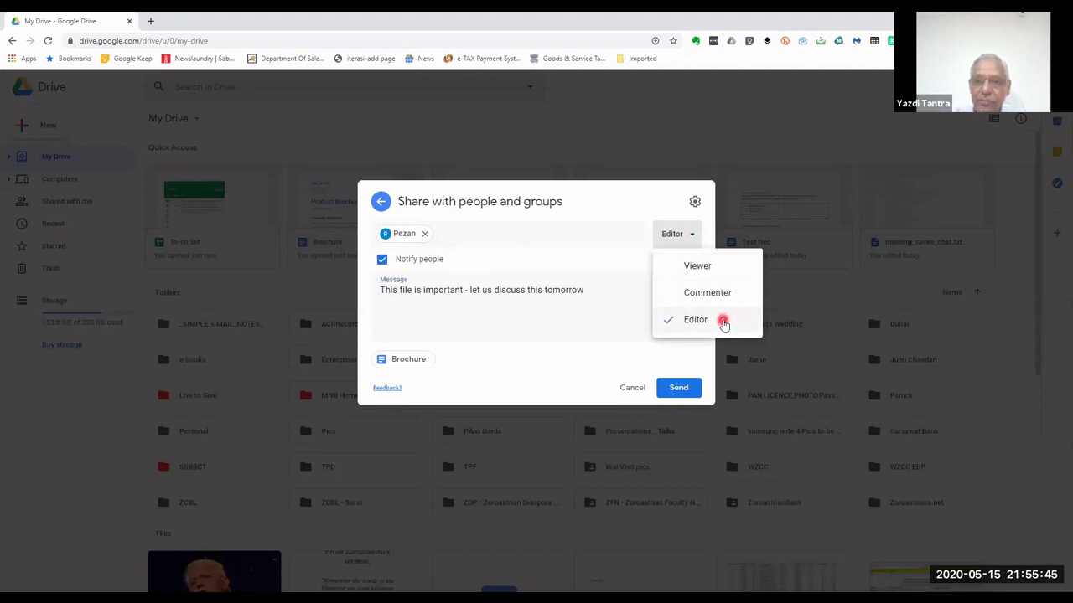
{"action": "left_click", "coordinate": [708, 274]}
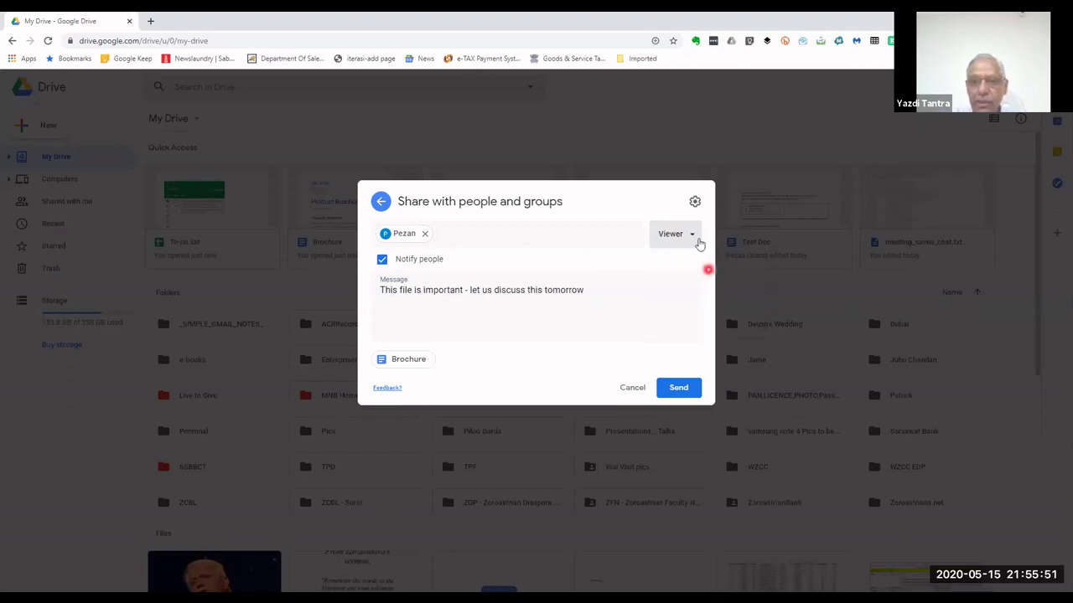
{"action": "left_click", "coordinate": [693, 236]}
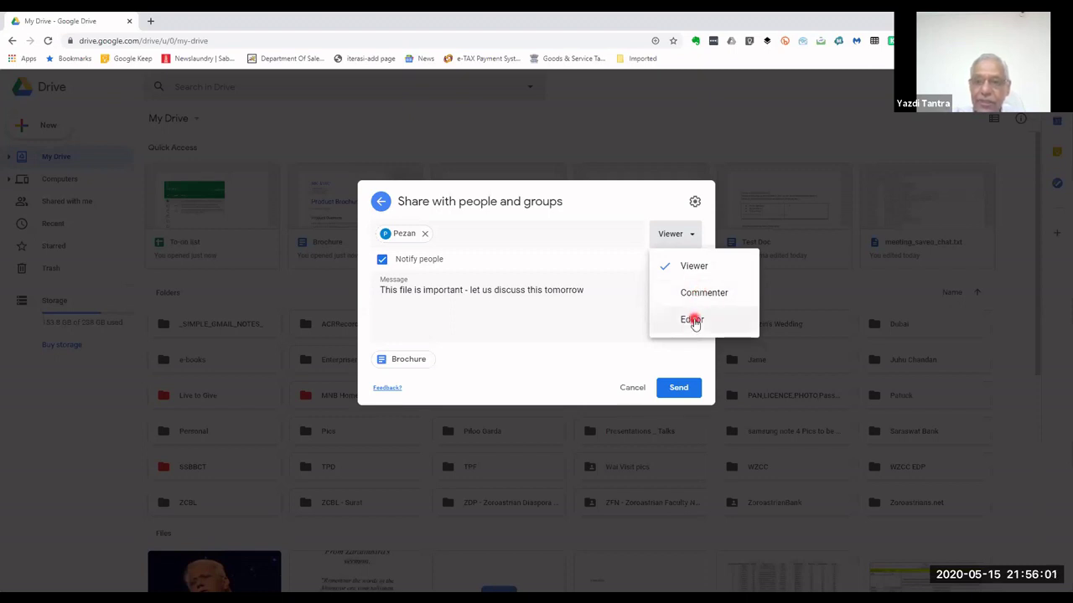
Step: Add the first suggested contact as a second recipient and send the Brochure invitation, agreeing to share with a non-Google account
{"action": "left_click", "coordinate": [564, 232]}
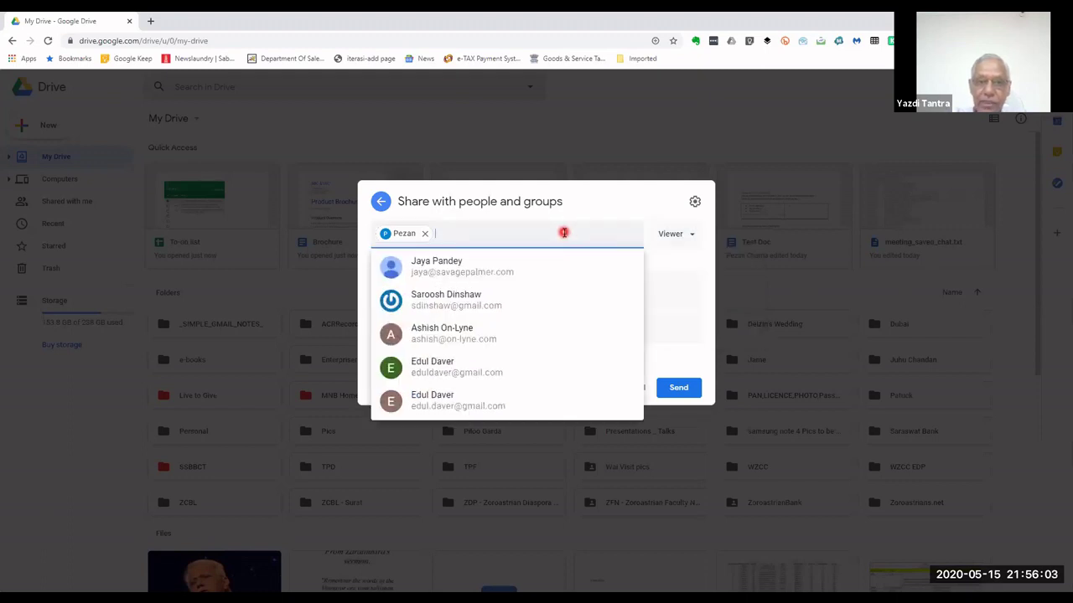
{"action": "left_click", "coordinate": [531, 262]}
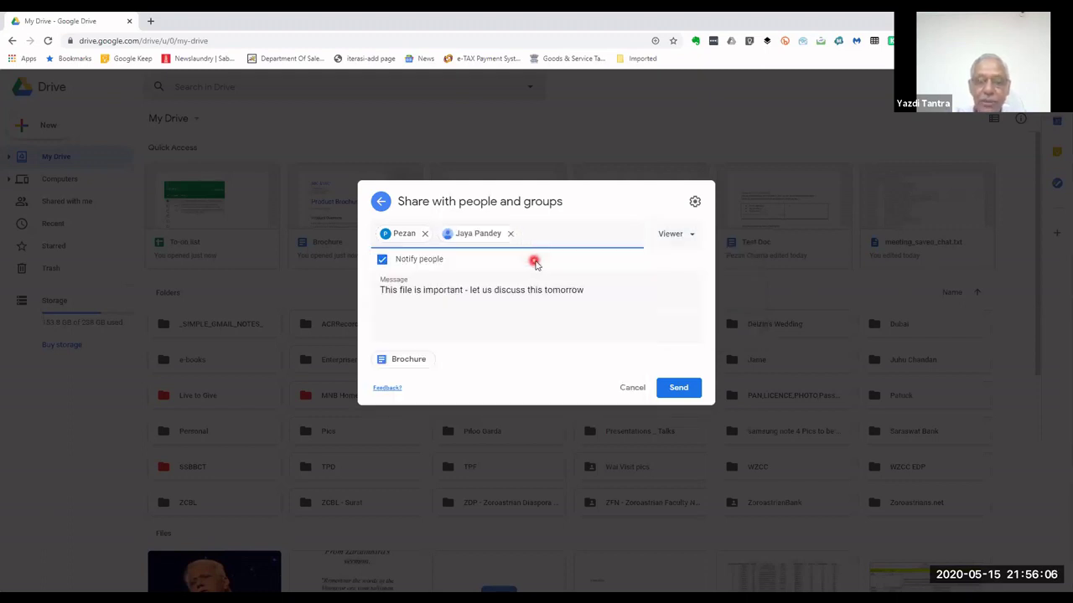
{"action": "left_click", "coordinate": [615, 239]}
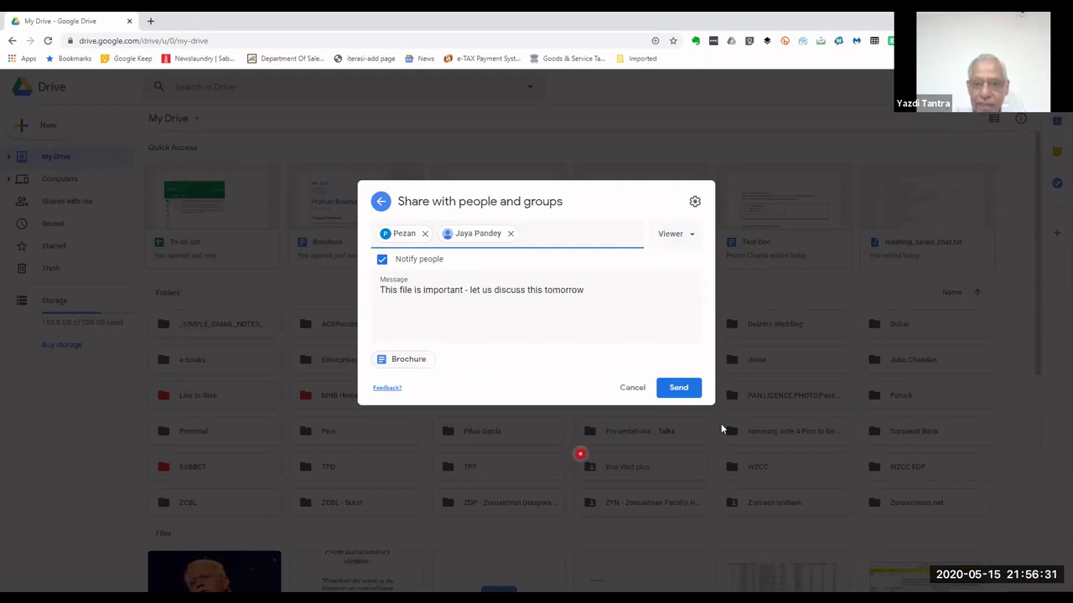
{"action": "left_click", "coordinate": [681, 389]}
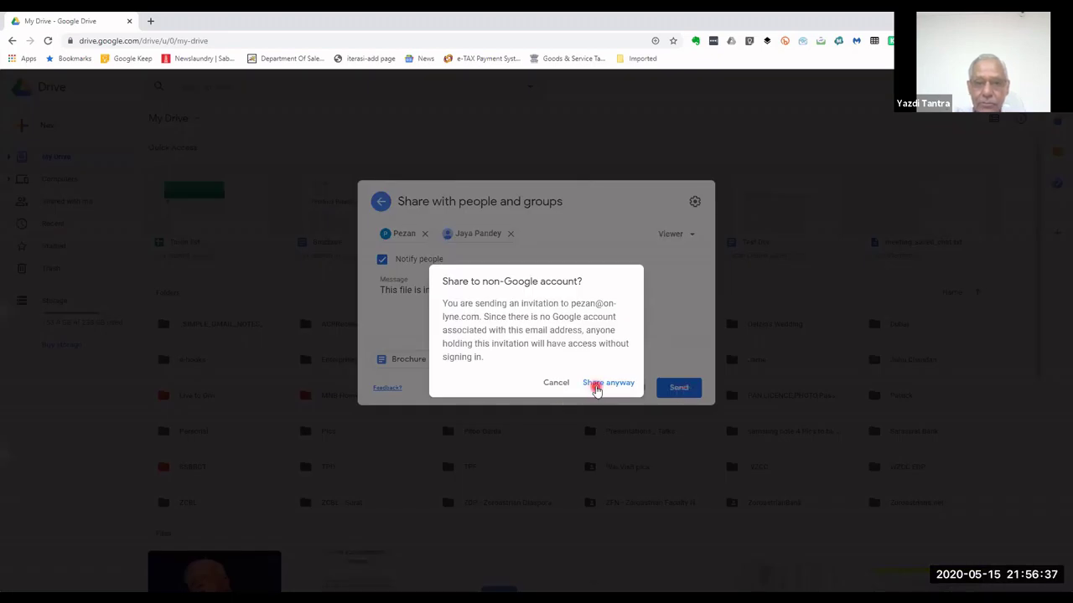
{"action": "left_click", "coordinate": [595, 387]}
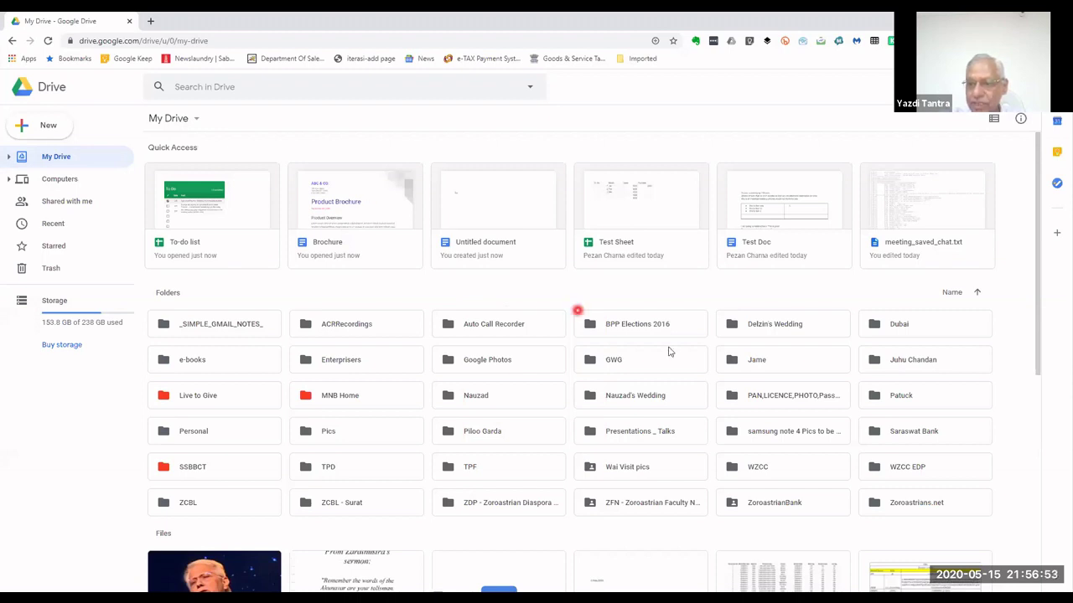
Step: View the sharing and link options of the Untitled document and close them without adding anyone
{"action": "right_click", "coordinate": [347, 209]}
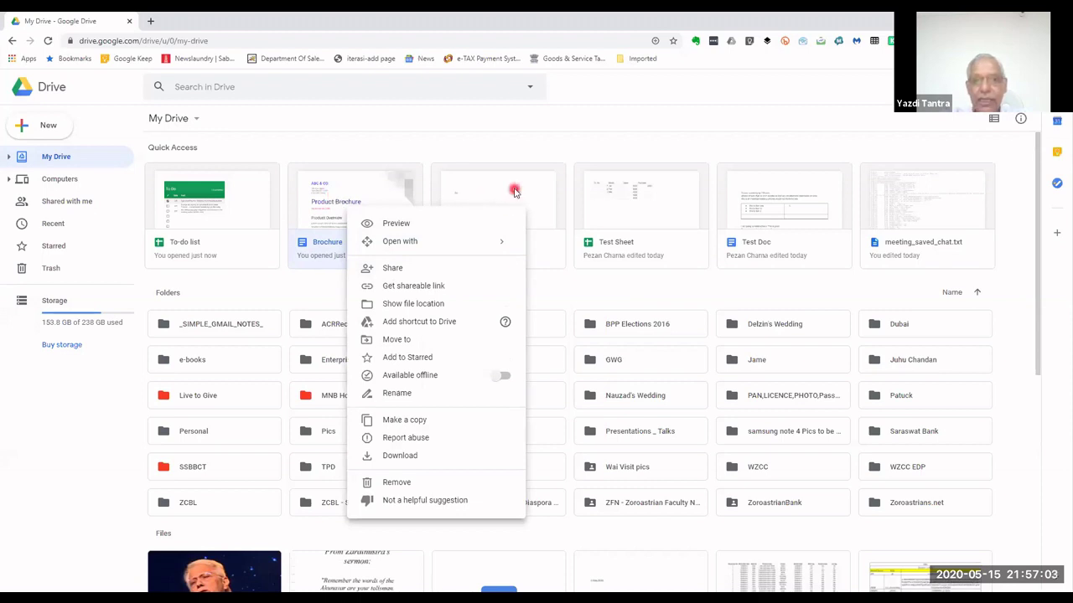
{"action": "right_click", "coordinate": [513, 192]}
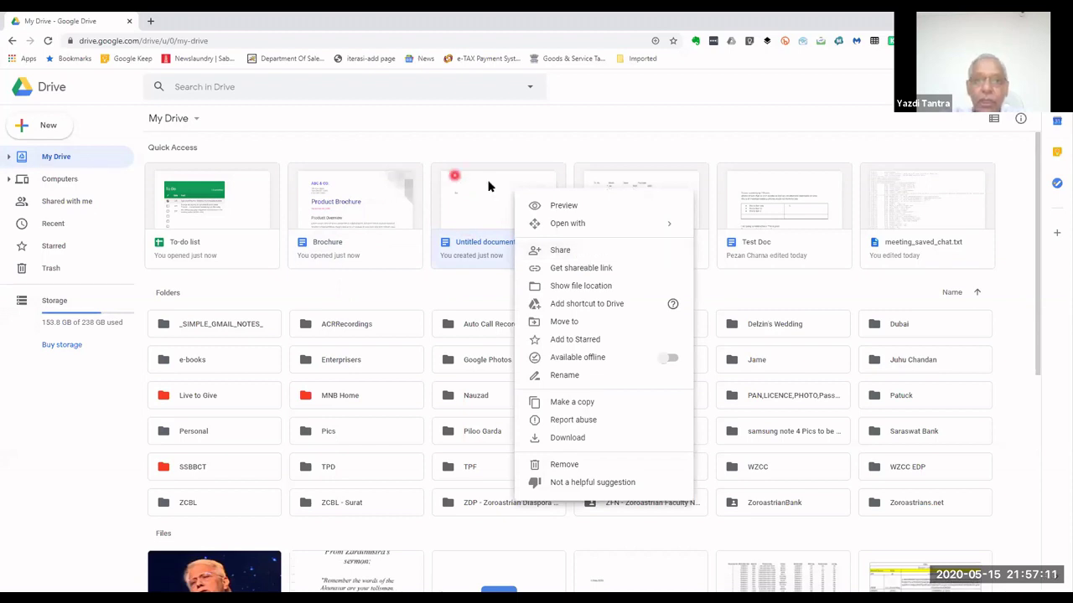
{"action": "left_click", "coordinate": [580, 253]}
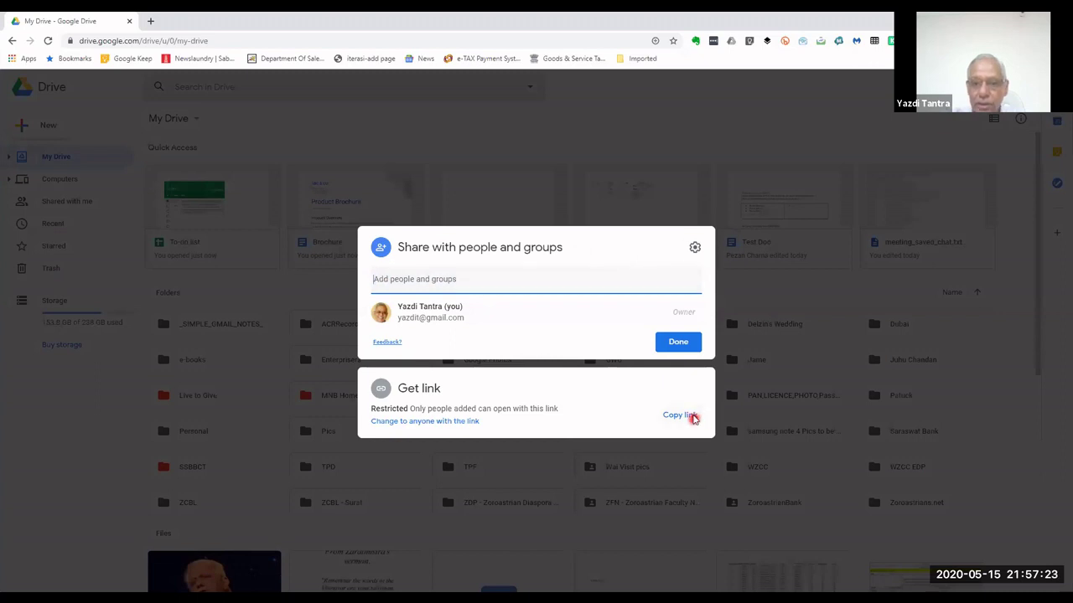
{"action": "left_click", "coordinate": [688, 342]}
Step: Turn on link sharing for Test Sheet and select its shareable link for copying
{"action": "left_click", "coordinate": [625, 212]}
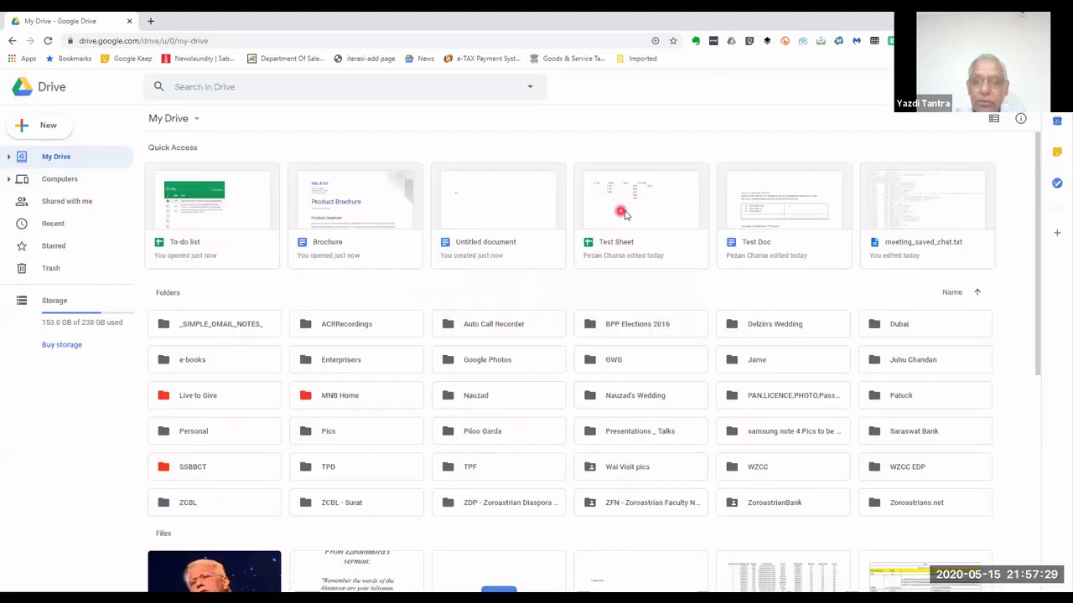
{"action": "right_click", "coordinate": [624, 212]}
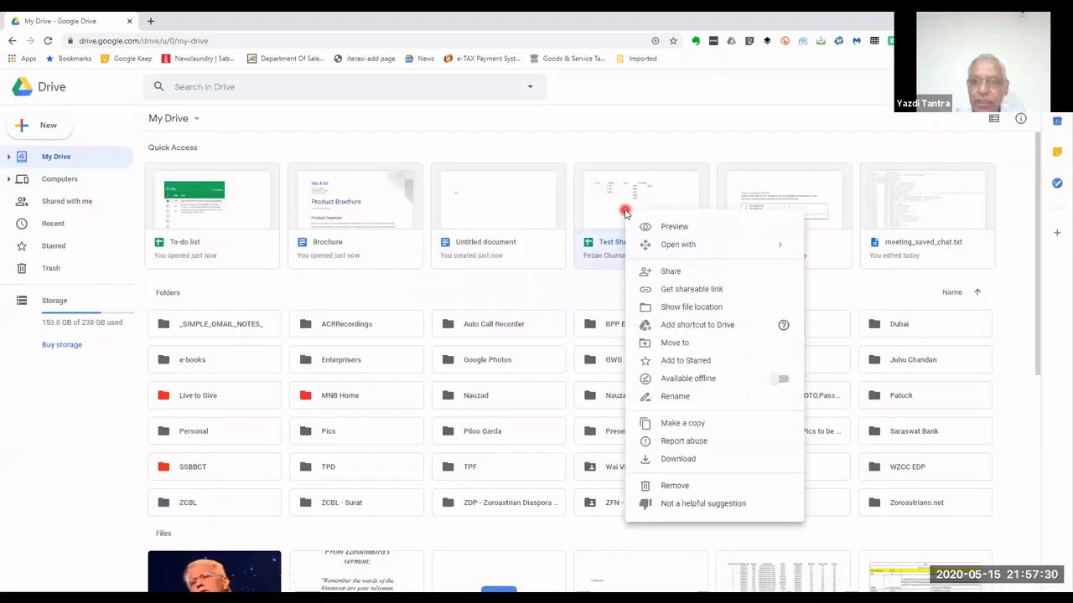
{"action": "left_click", "coordinate": [687, 290]}
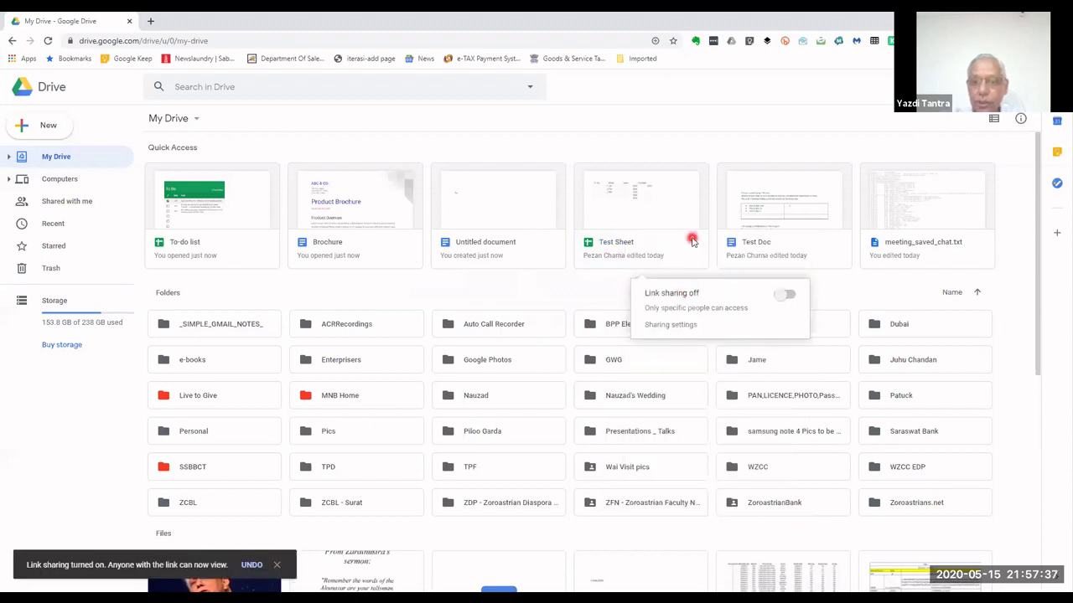
{"action": "left_click", "coordinate": [789, 295]}
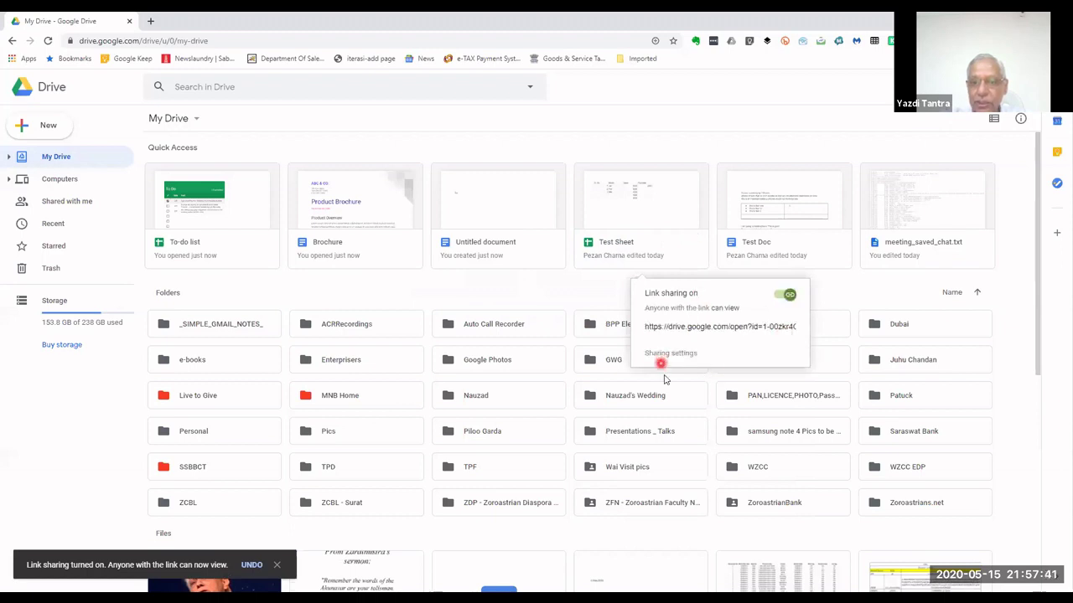
{"action": "mouse_move", "coordinate": [648, 327]}
{"action": "left_mouse_down"}
{"action": "mouse_move", "coordinate": [812, 333]}
{"action": "mouse_move", "coordinate": [643, 329]}
{"action": "left_mouse_up"}
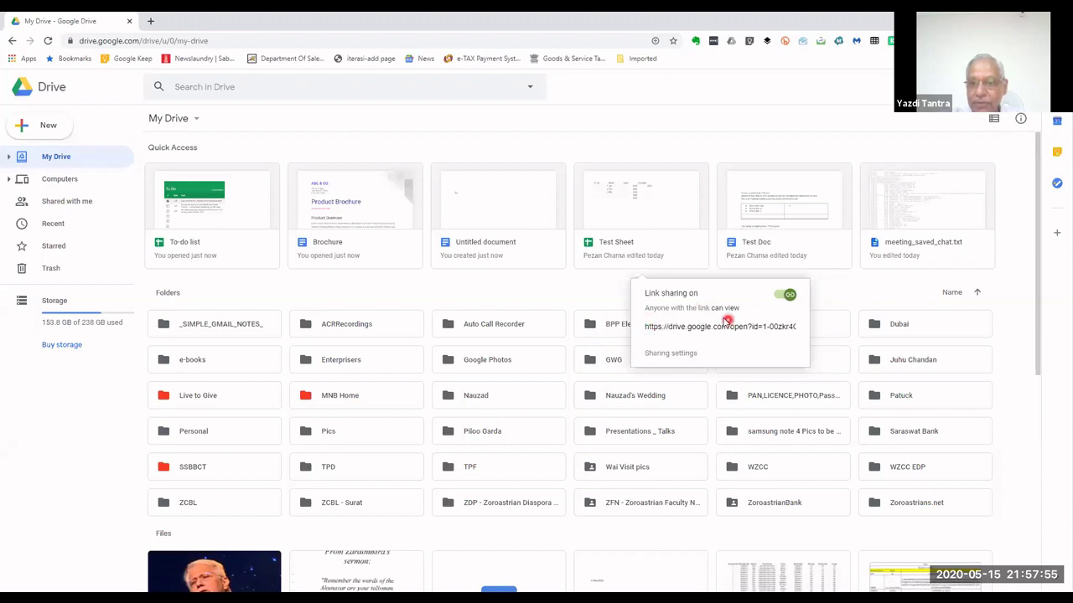
{"action": "left_click", "coordinate": [668, 328]}
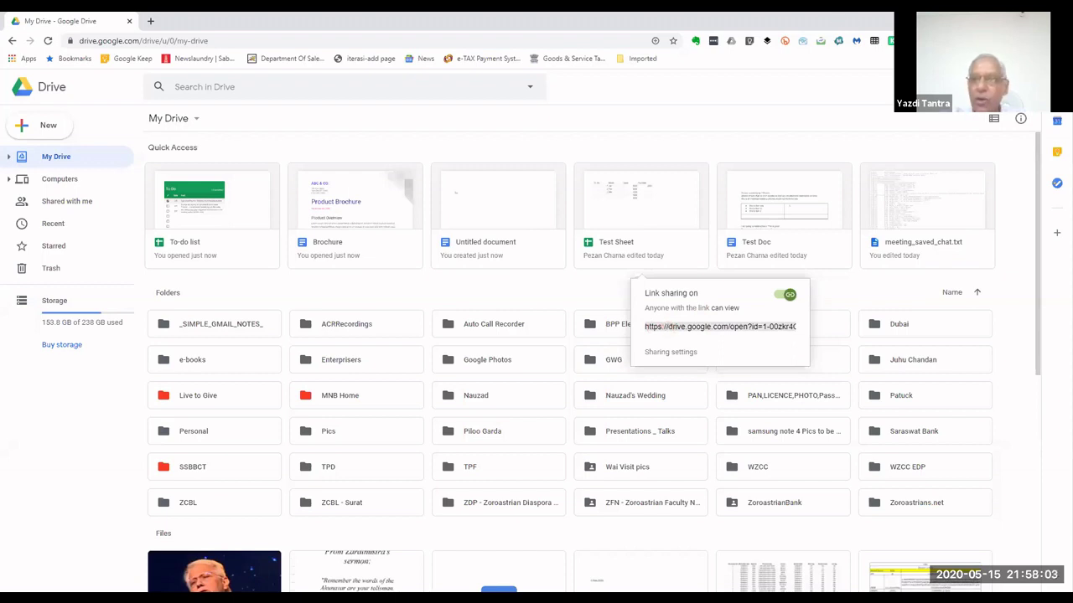
Step: Open the copied Test Sheet link in a new browser tab to check it, and close that tab
{"action": "left_click", "coordinate": [150, 21]}
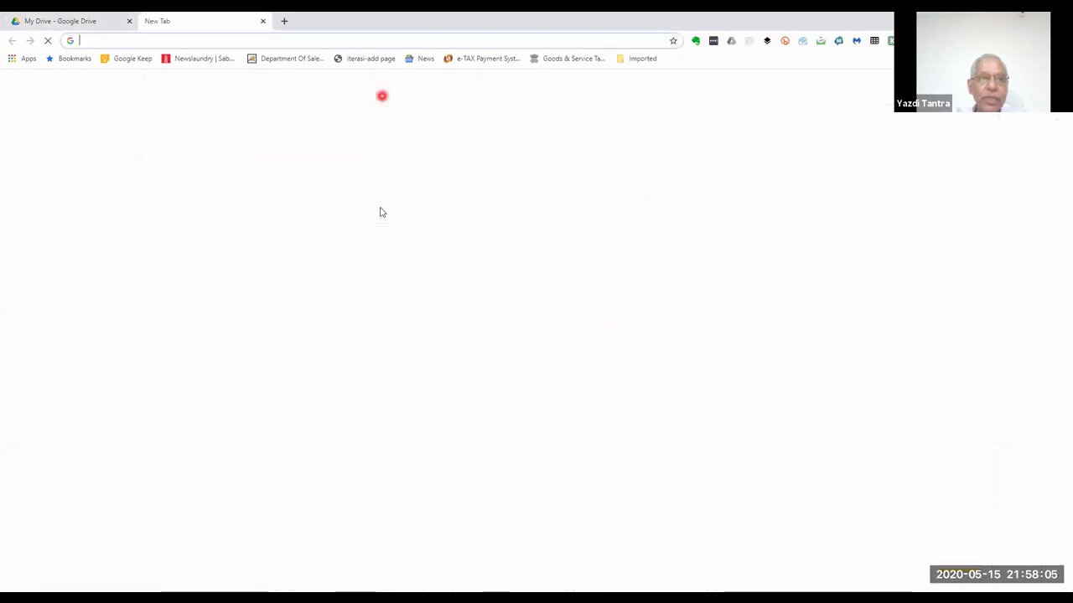
{"action": "key", "text": "ctrl+v"}
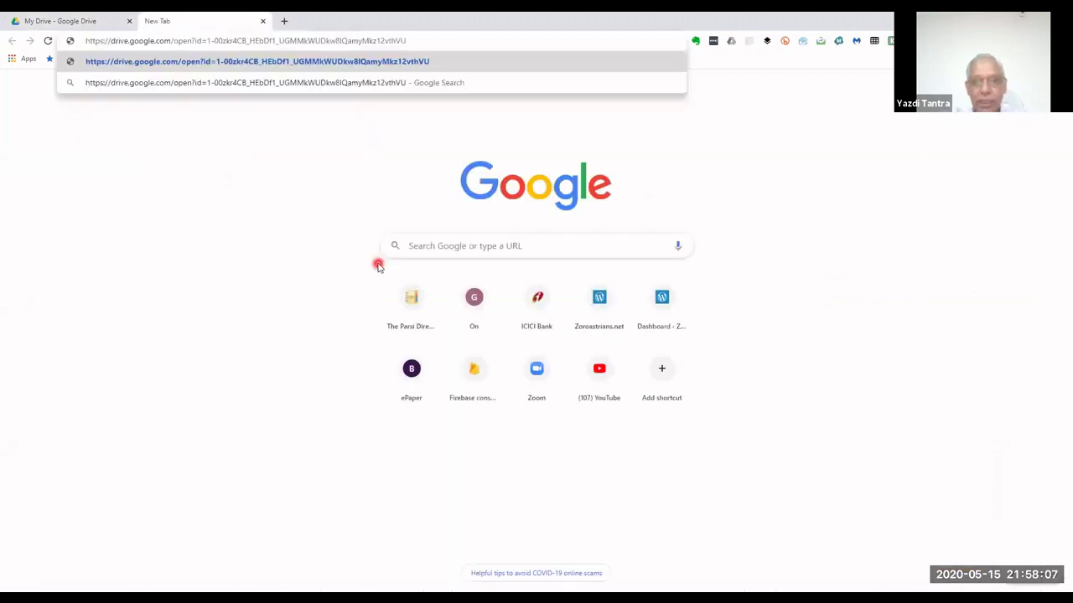
{"action": "key", "text": "Return"}
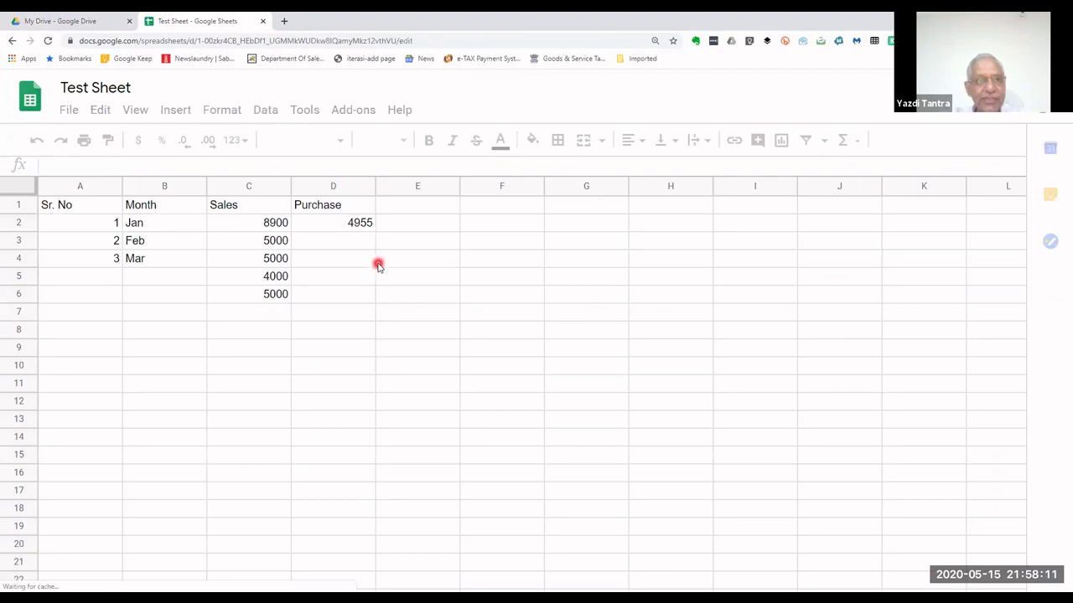
{"action": "left_click", "coordinate": [251, 19]}
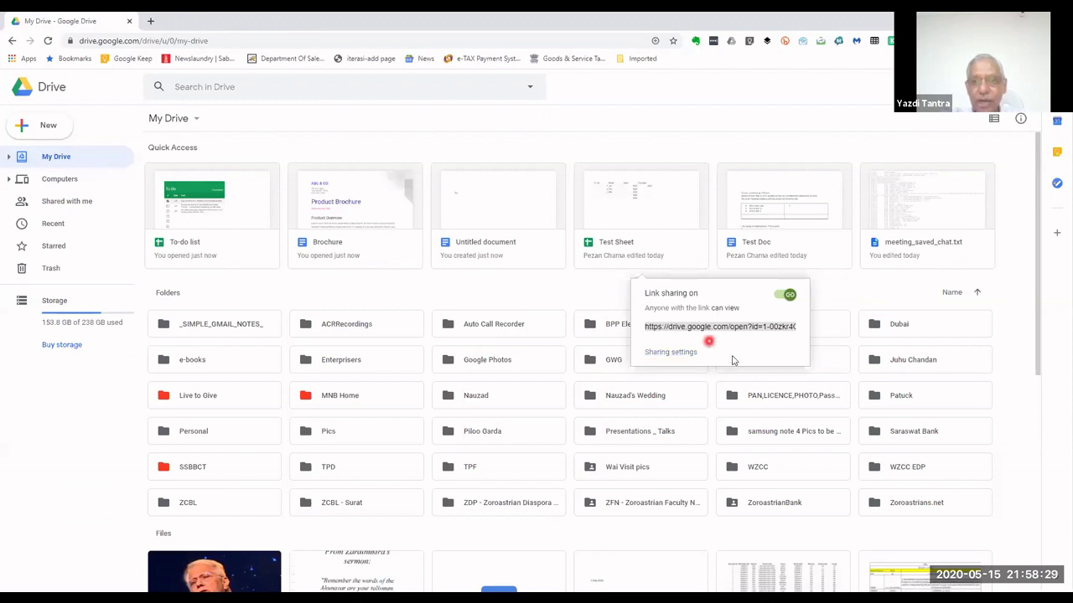
Step: Add the Test Sheet file to Starred
{"action": "left_click", "coordinate": [642, 209]}
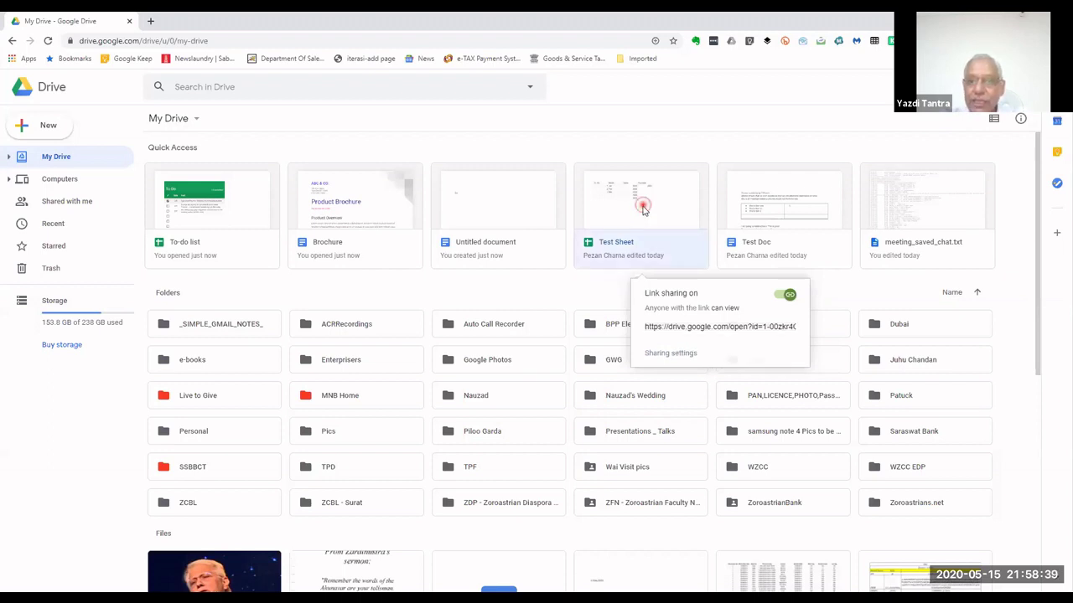
{"action": "right_click", "coordinate": [643, 209]}
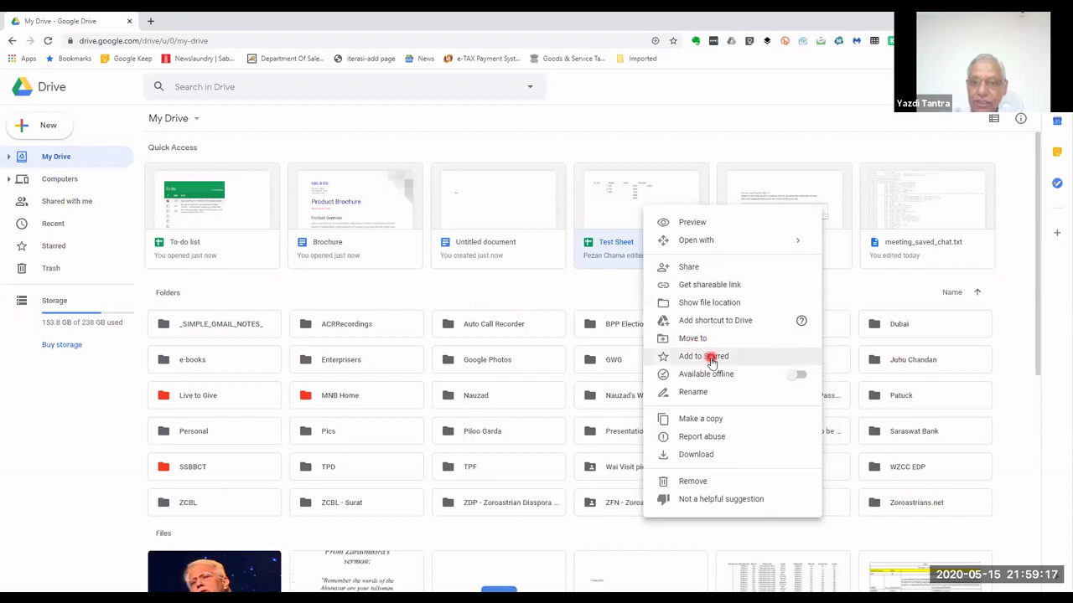
{"action": "left_click", "coordinate": [711, 361]}
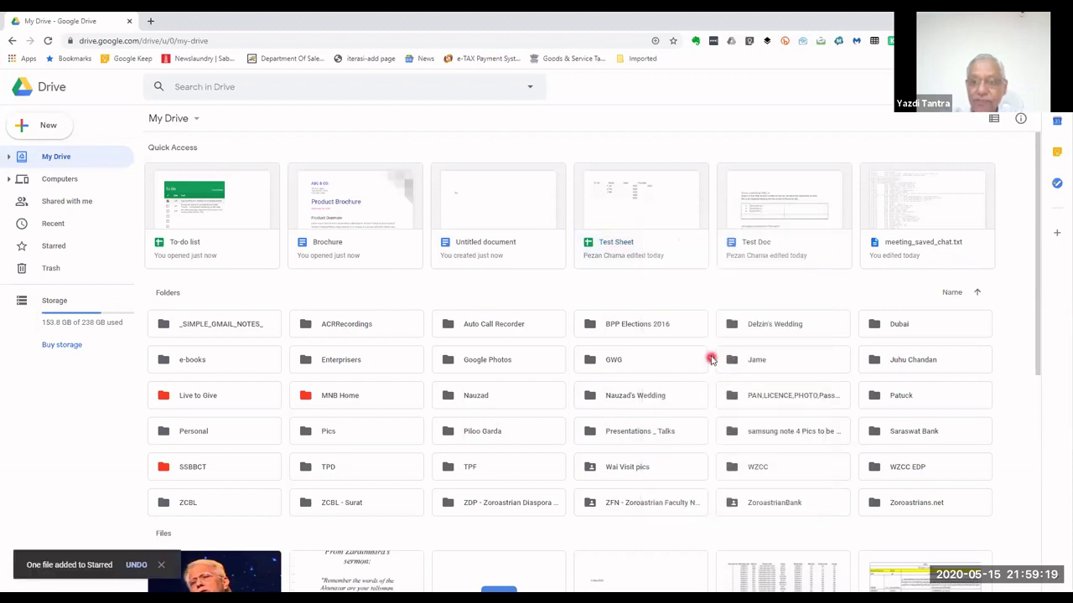
{"action": "right_click", "coordinate": [663, 205]}
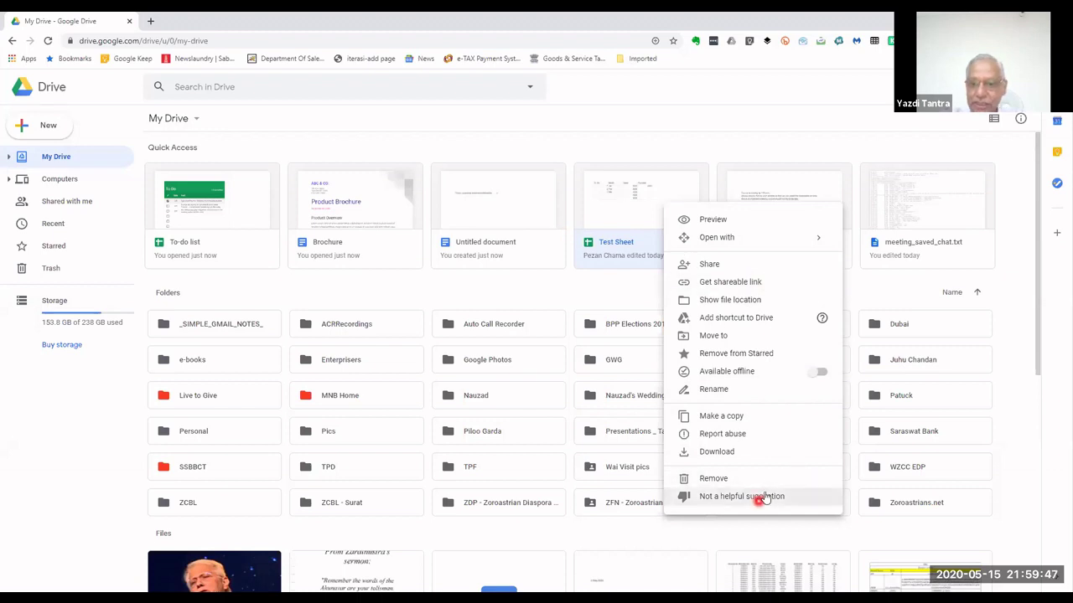
{"action": "left_click", "coordinate": [675, 118]}
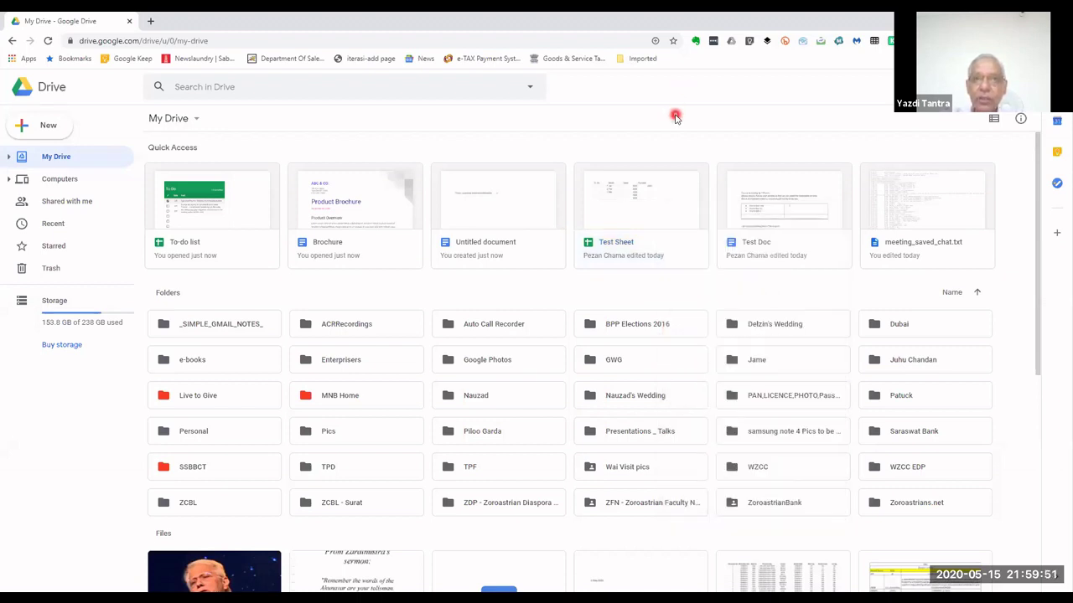
{"action": "right_click", "coordinate": [656, 211]}
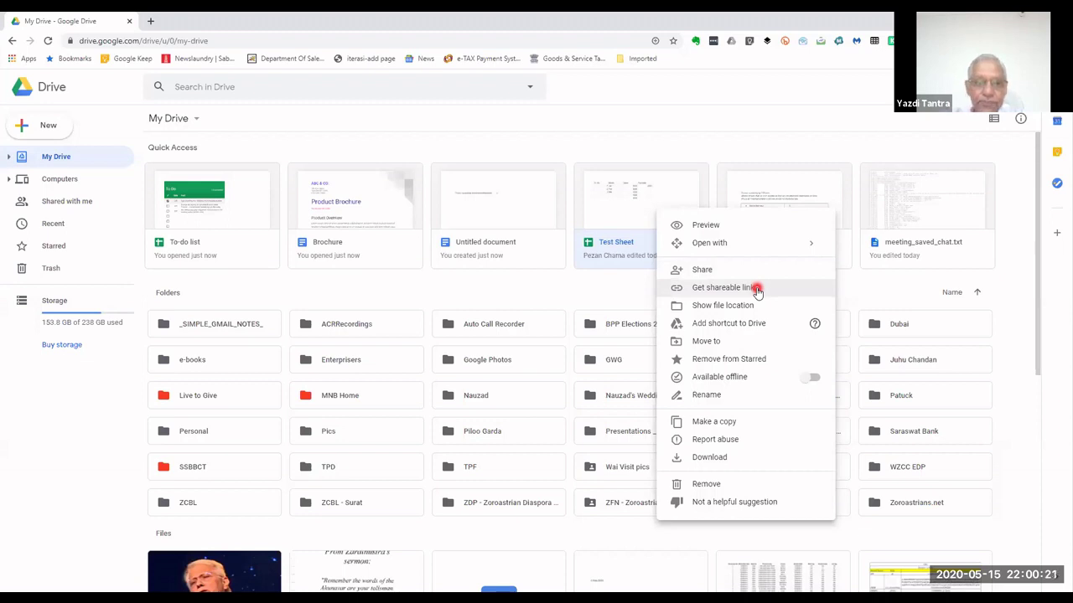
{"action": "left_click", "coordinate": [447, 291]}
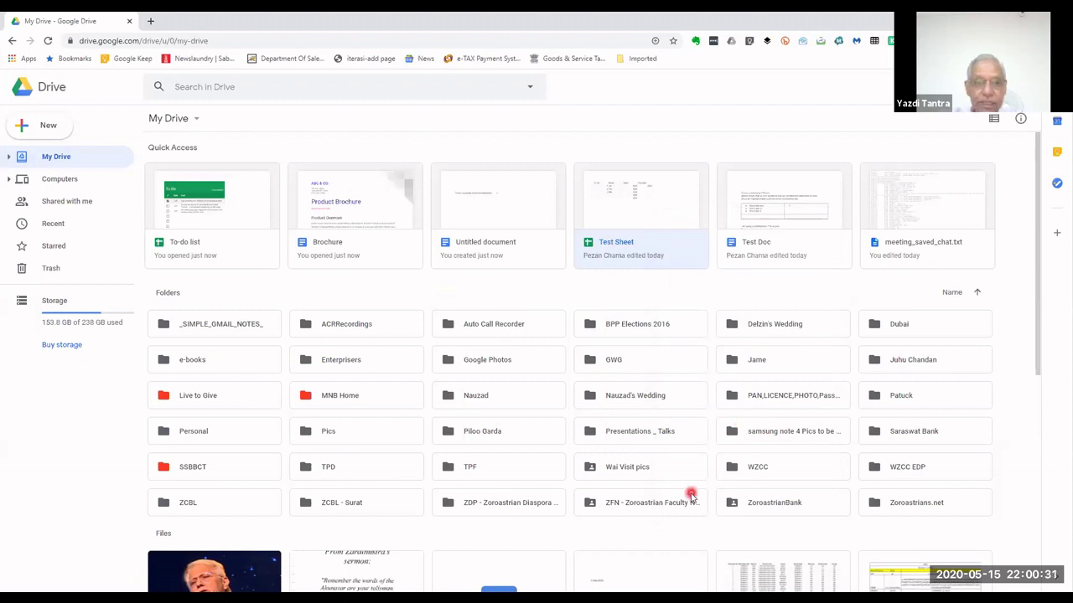
Step: Look through the file type filters offered by the Drive search and close them
{"action": "left_click", "coordinate": [228, 87]}
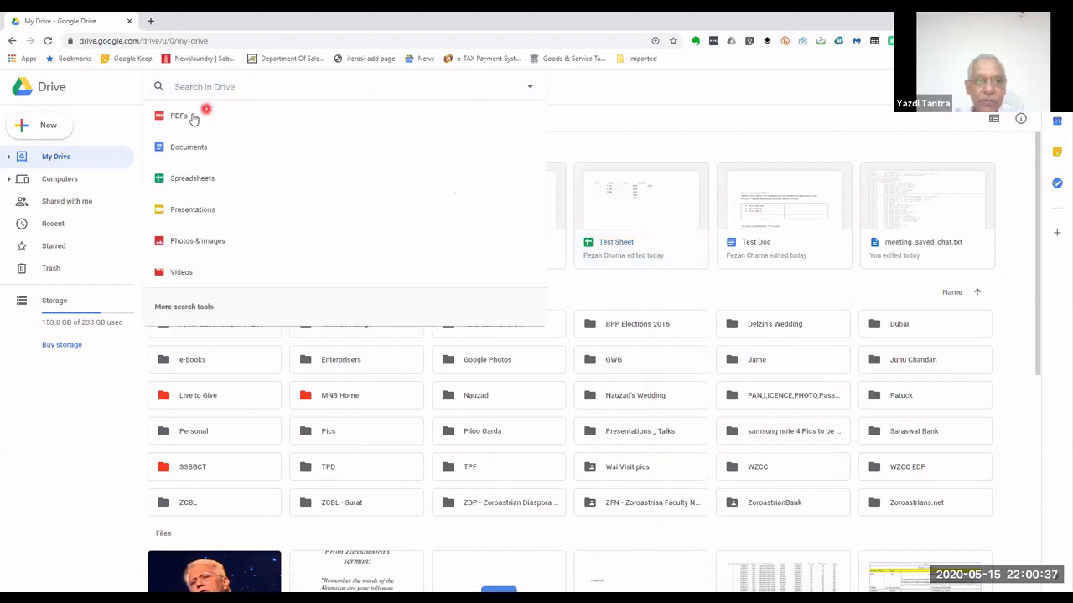
{"action": "left_click", "coordinate": [207, 179]}
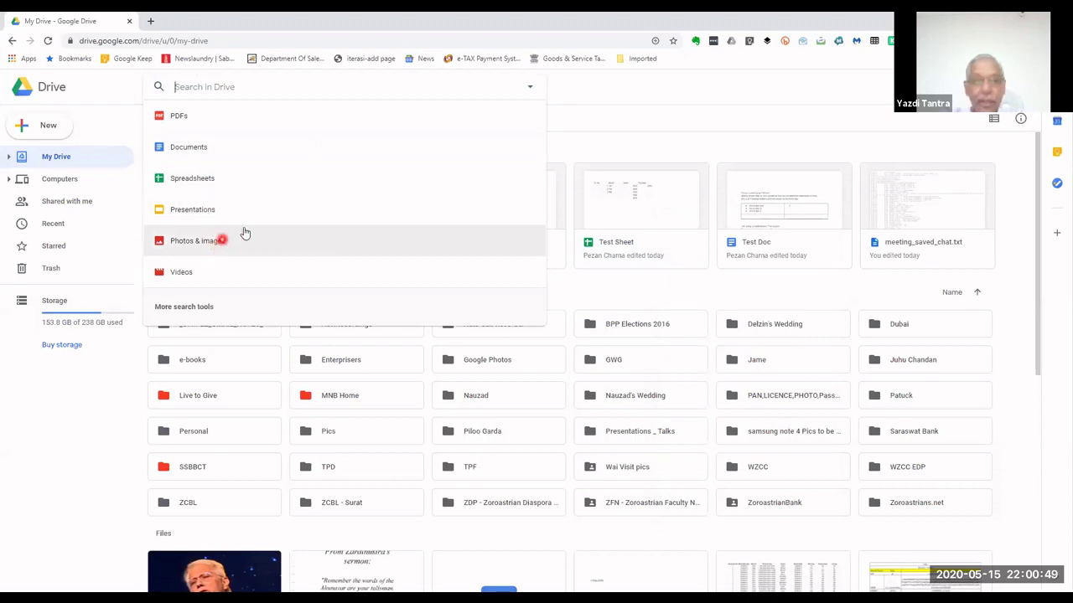
{"action": "left_click", "coordinate": [252, 86]}
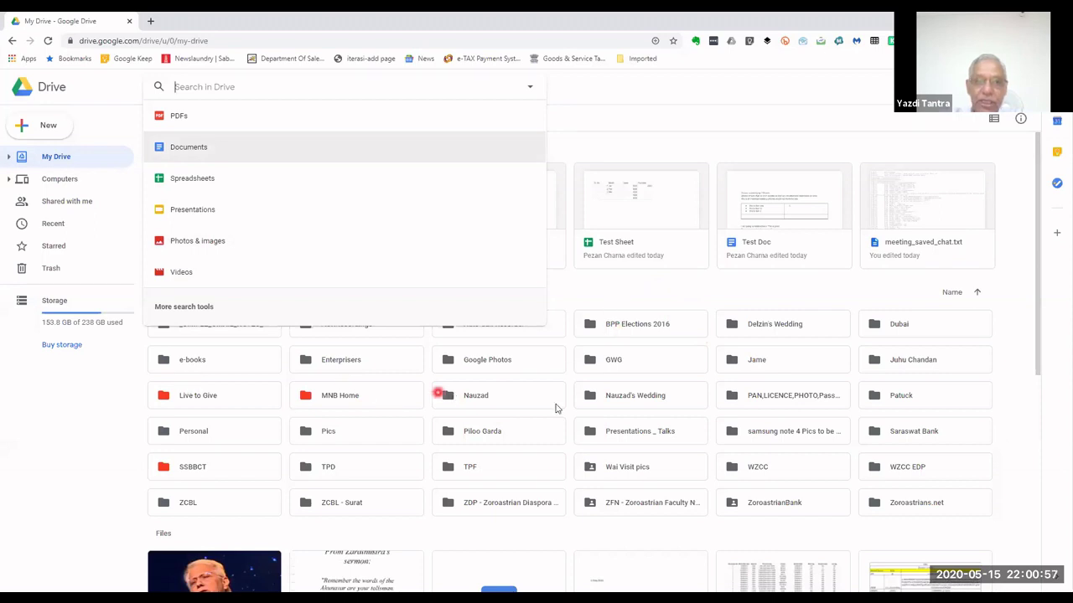
{"action": "left_click", "coordinate": [695, 374]}
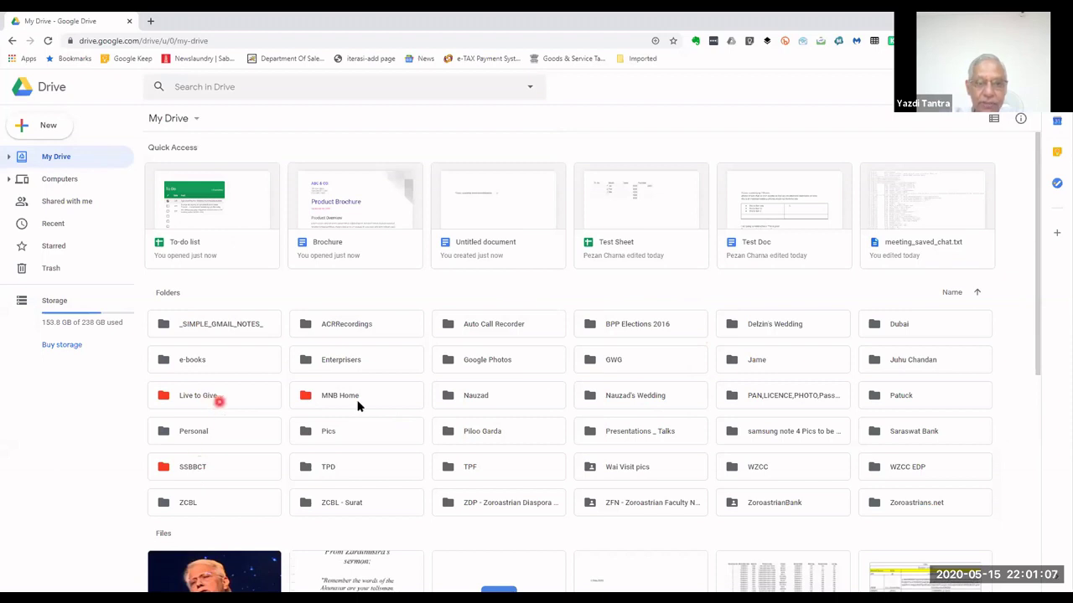
Step: Change the color of the Auto Call Recorder folder to the reddish brown swatch
{"action": "right_click", "coordinate": [521, 330]}
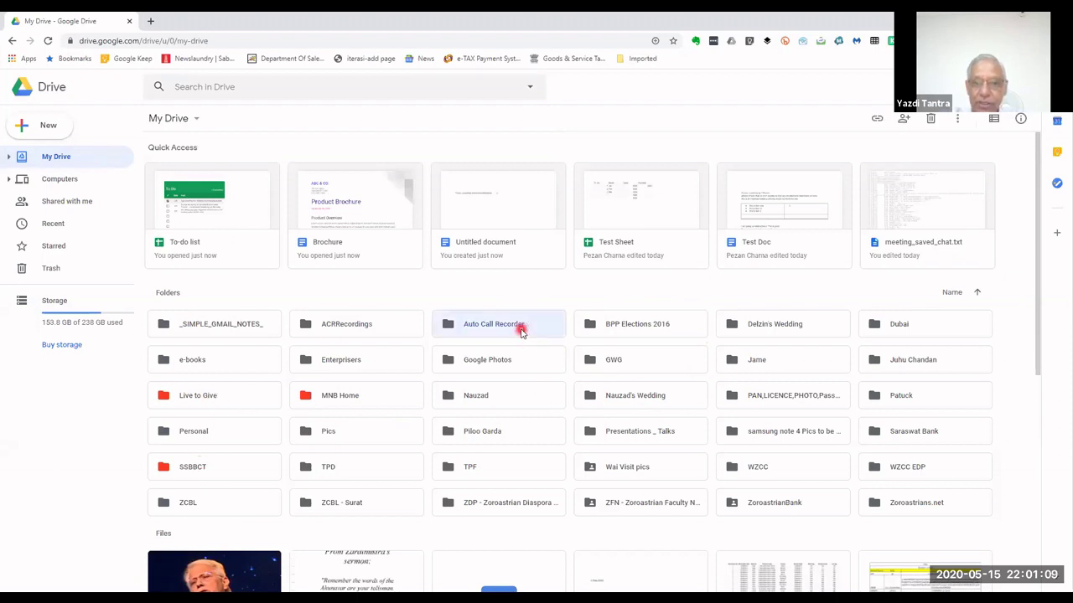
{"action": "mouse_move", "coordinate": [606, 479]}
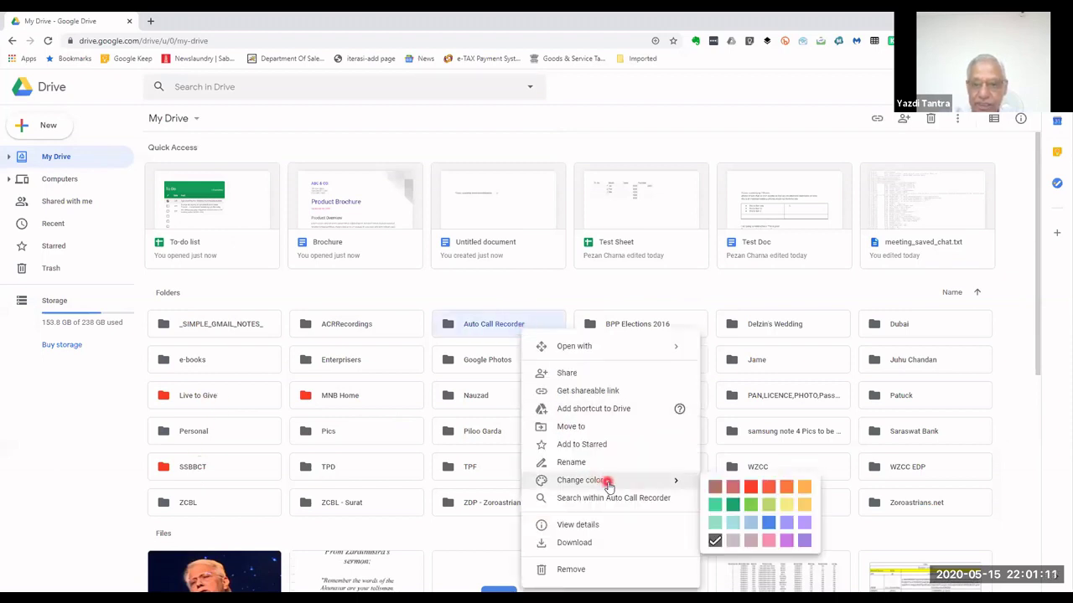
{"action": "left_click", "coordinate": [713, 489]}
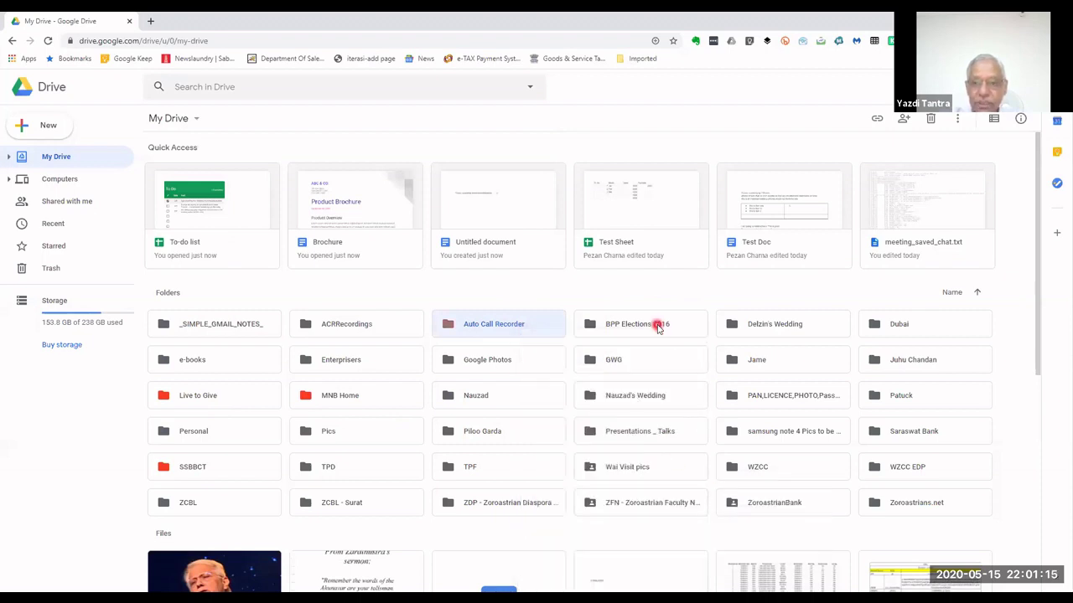
Step: Change the color of the wedding folder between BPP Elections 2016 and Dubai to light green
{"action": "left_click", "coordinate": [776, 328]}
{"action": "right_click", "coordinate": [778, 330]}
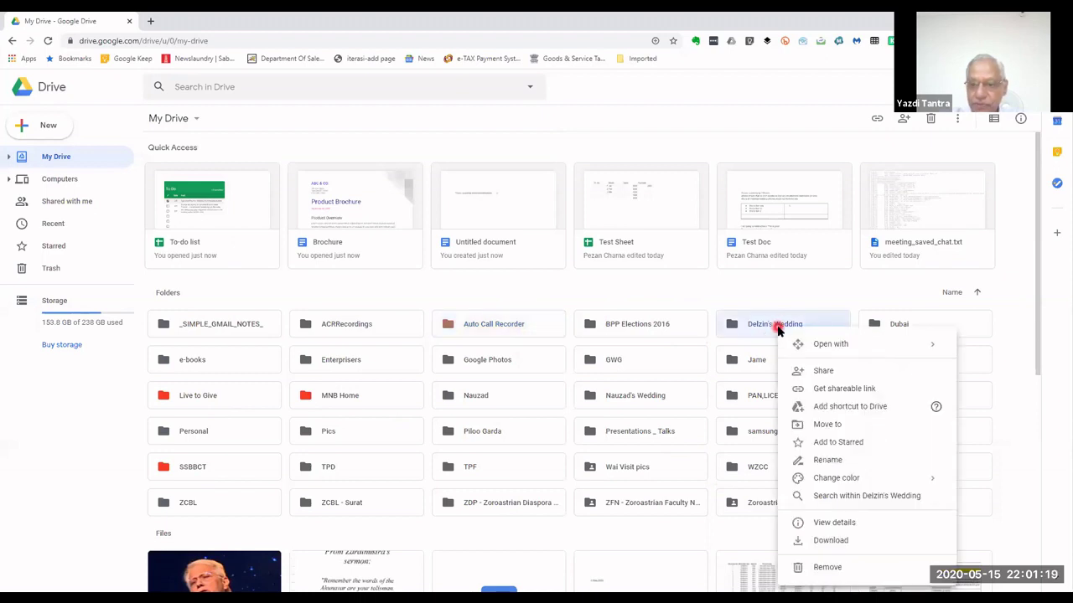
{"action": "mouse_move", "coordinate": [843, 480]}
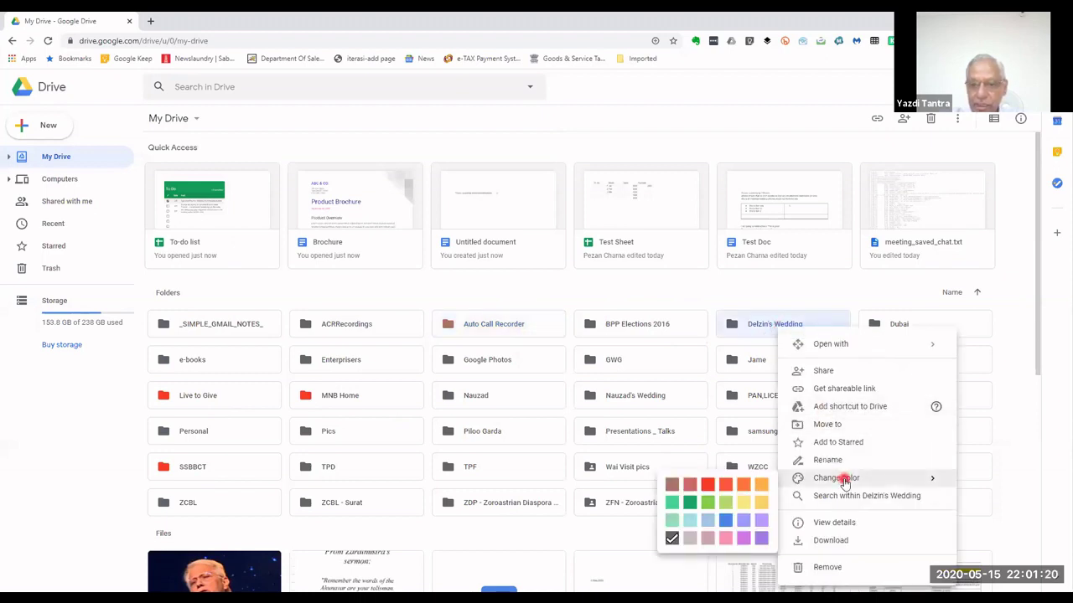
{"action": "left_click", "coordinate": [672, 503]}
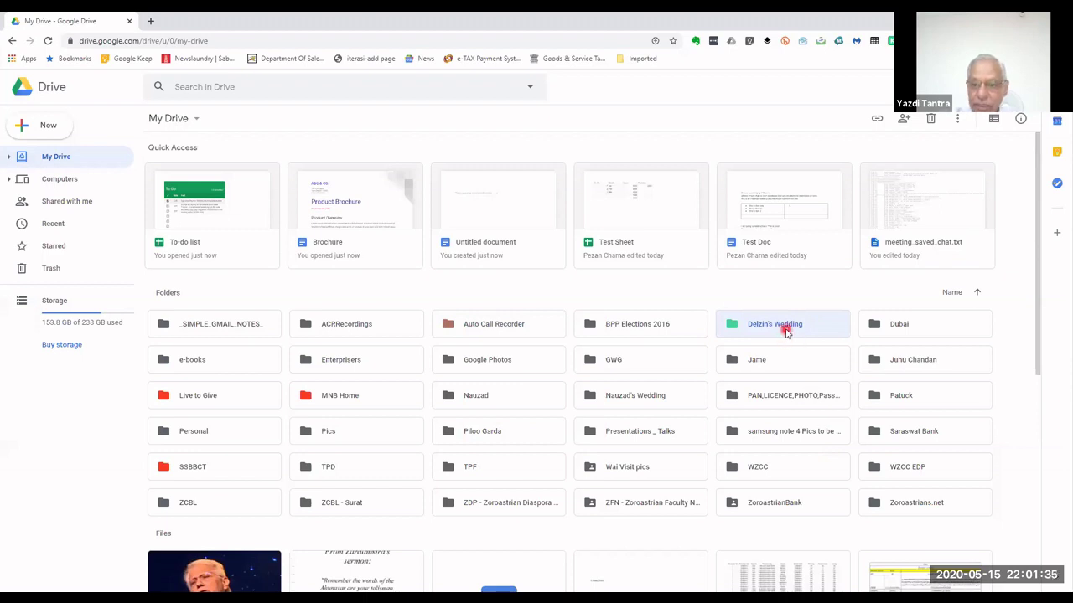
Step: Change the color of the Wai Visit pics folder to light green
{"action": "right_click", "coordinate": [631, 469]}
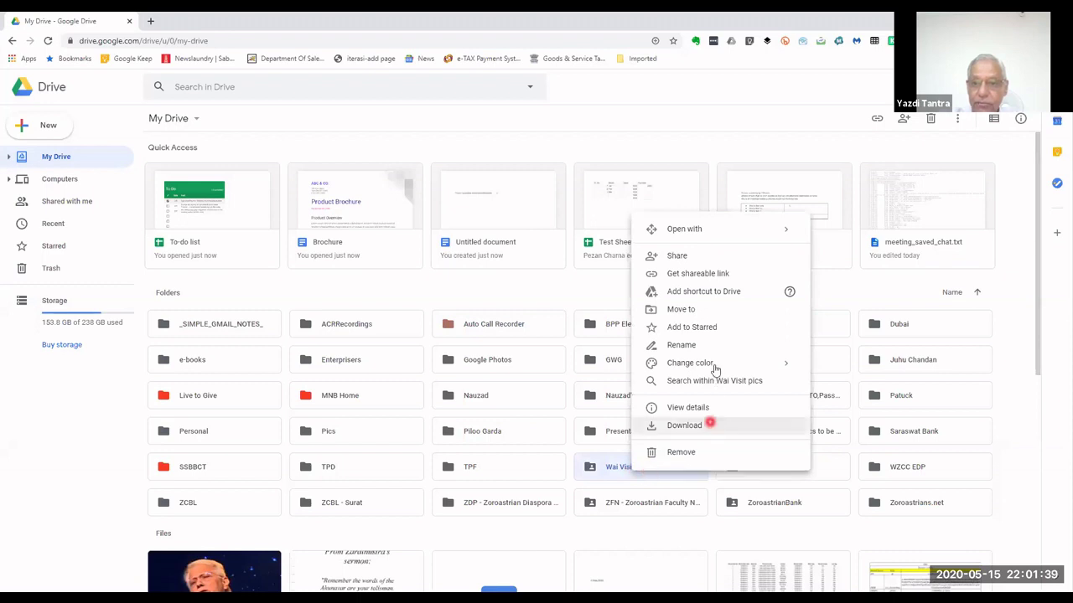
{"action": "mouse_move", "coordinate": [711, 364]}
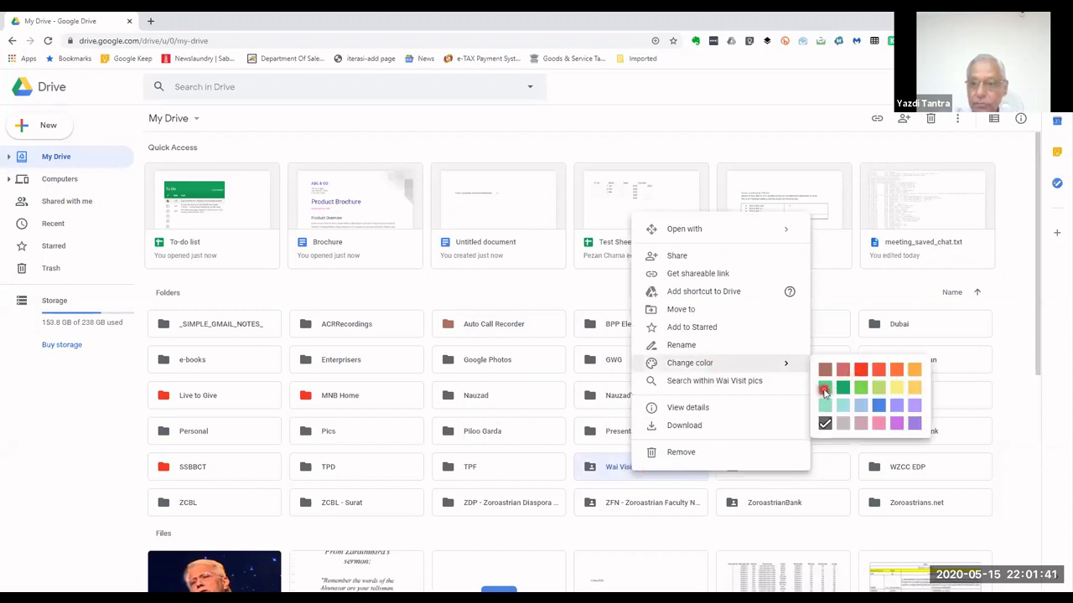
{"action": "left_click", "coordinate": [826, 388]}
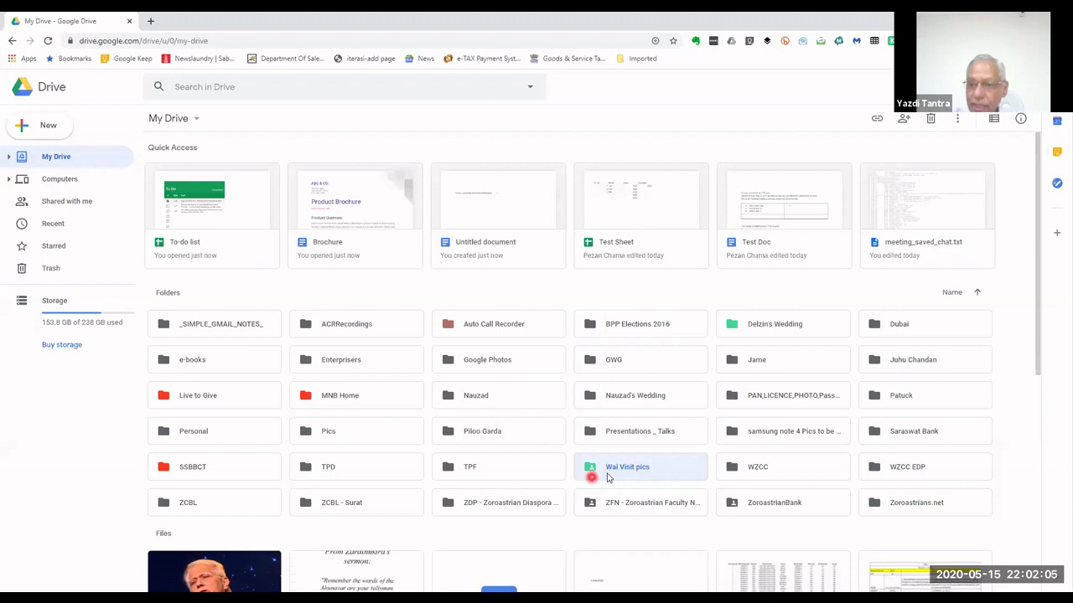
Step: Turn on link sharing for the Wai Visit pics folder
{"action": "right_click", "coordinate": [627, 470]}
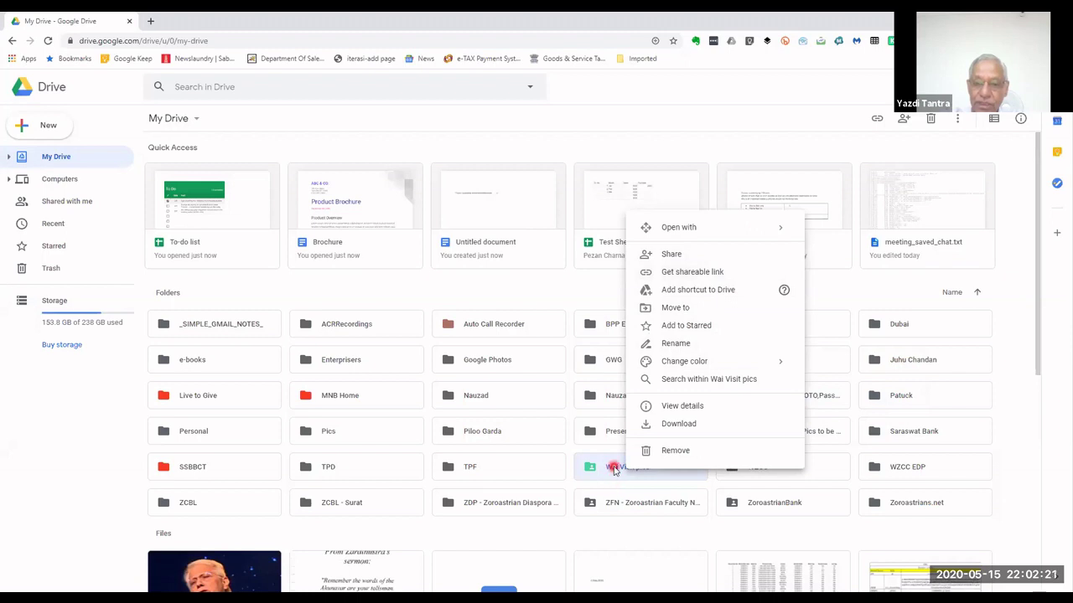
{"action": "left_click", "coordinate": [701, 276]}
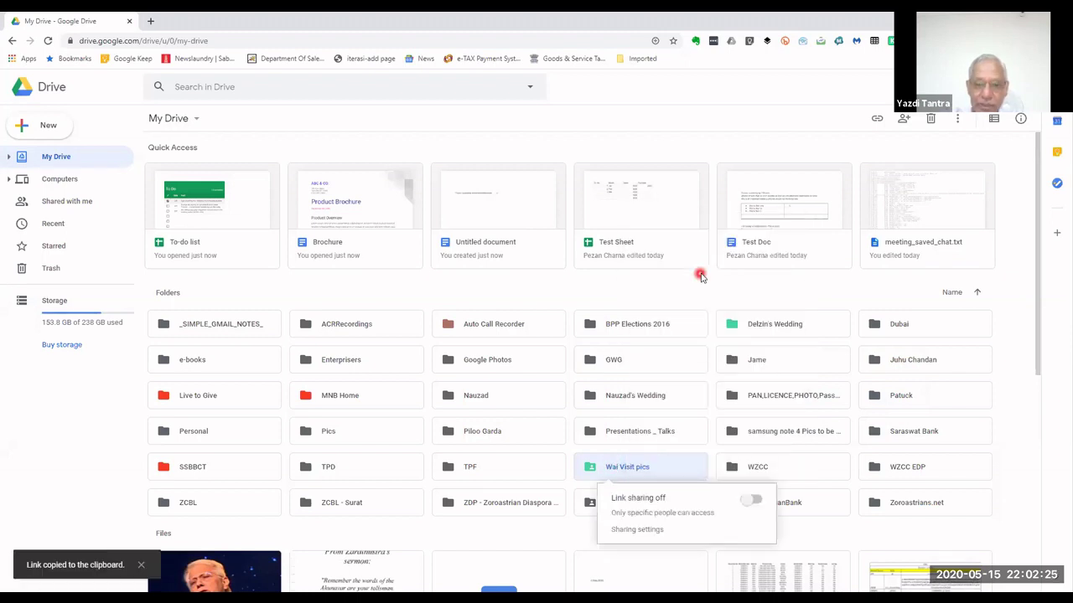
{"action": "left_click", "coordinate": [763, 504]}
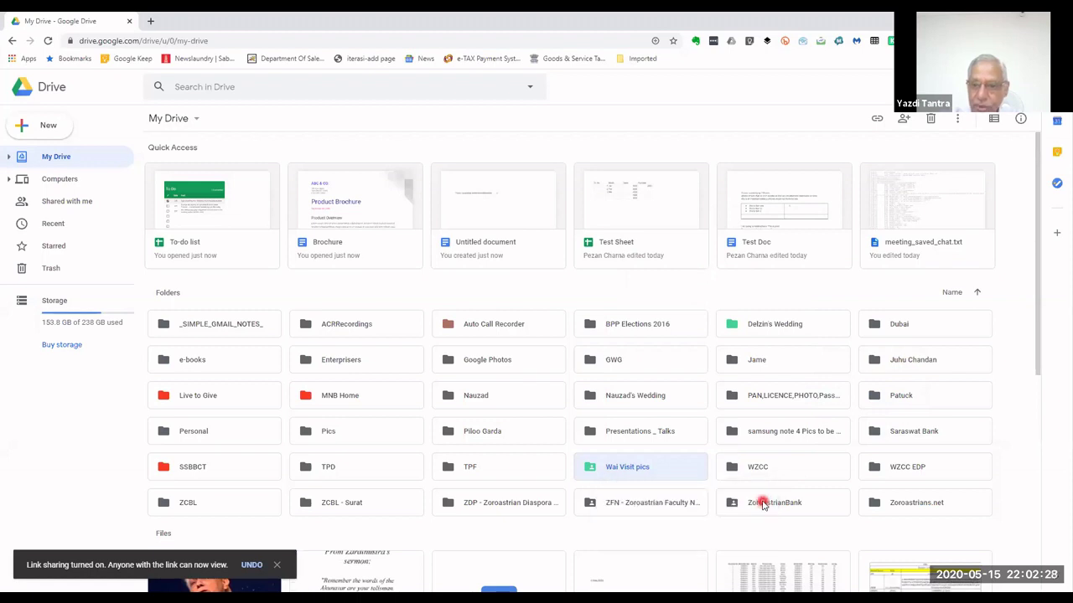
Step: Copy the shareable link of the Wai Visit pics folder and close the link sharing details
{"action": "right_click", "coordinate": [661, 472]}
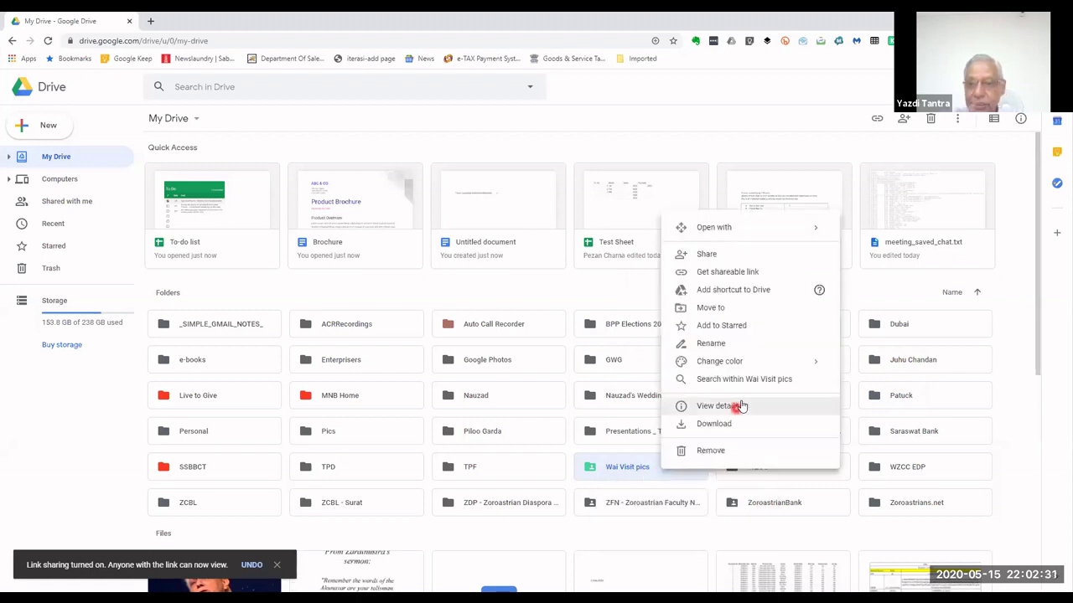
{"action": "left_click", "coordinate": [739, 278]}
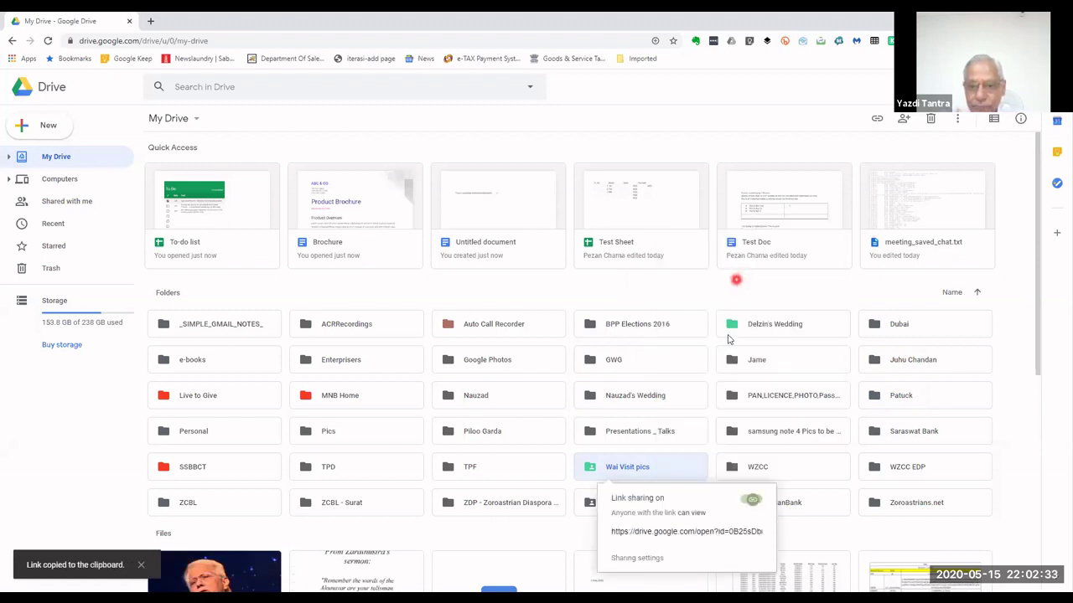
{"action": "right_click", "coordinate": [656, 469]}
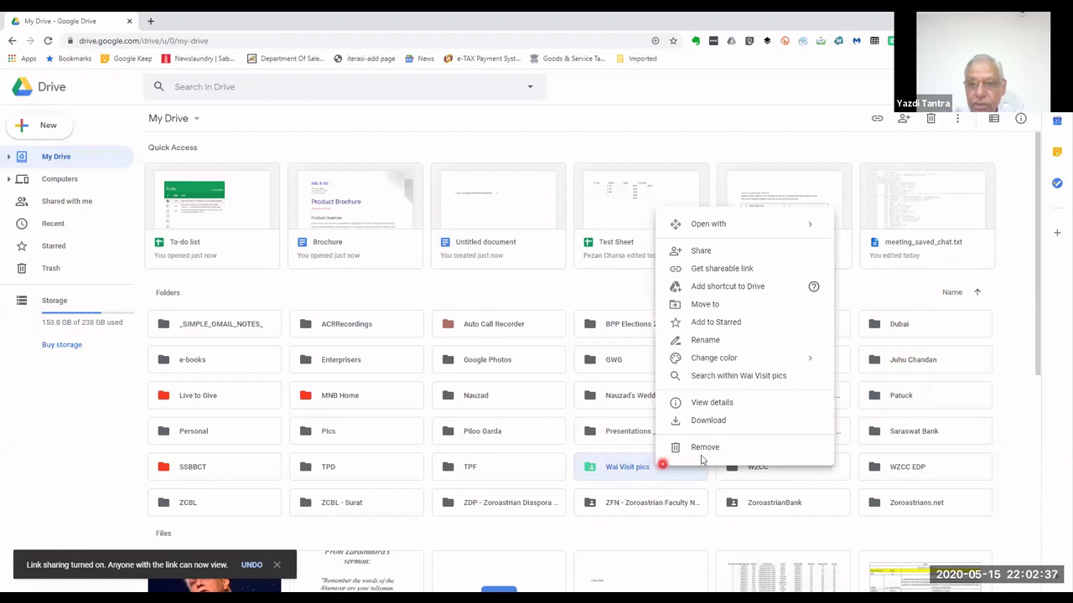
{"action": "mouse_move", "coordinate": [730, 364]}
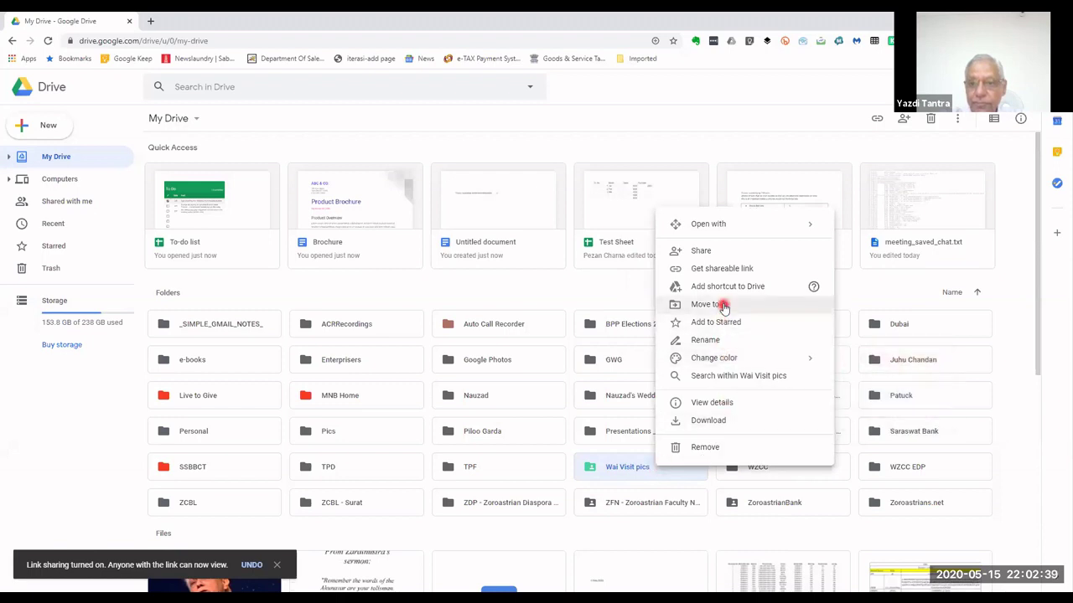
{"action": "left_click", "coordinate": [726, 271]}
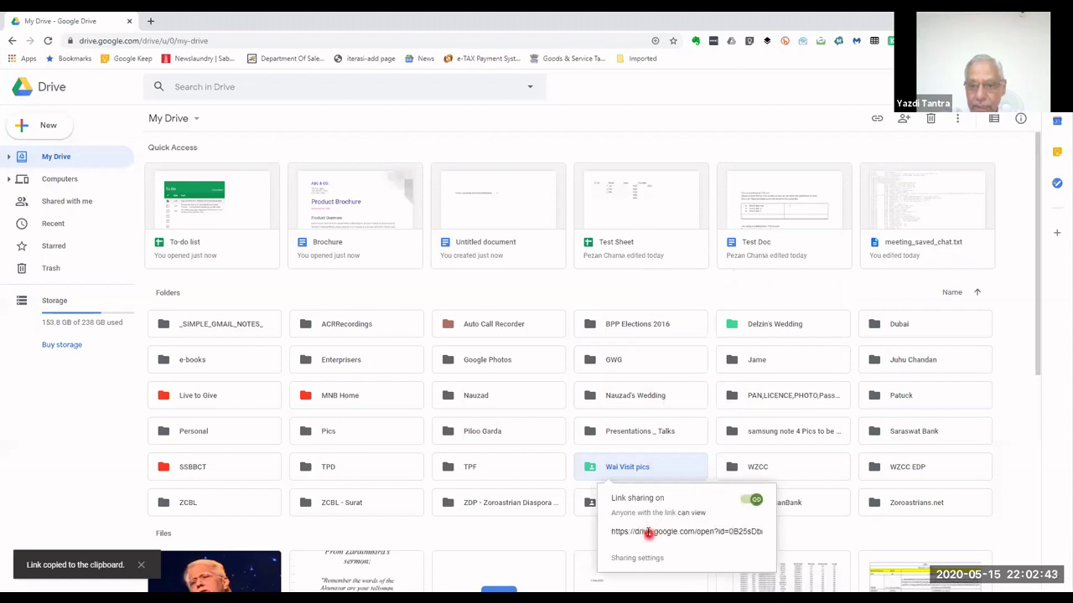
{"action": "left_click_drag", "start_coordinate": [707, 525], "coordinate": [645, 477]}
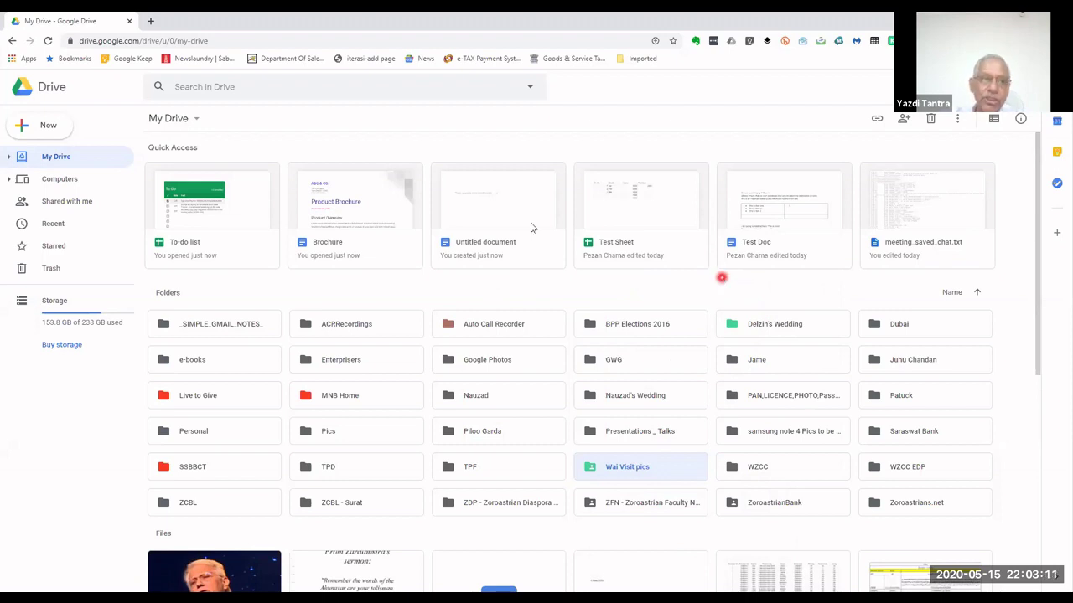
Step: Open Gmail in a new browser tab and delete the Brochure invitation email
{"action": "left_click", "coordinate": [151, 25]}
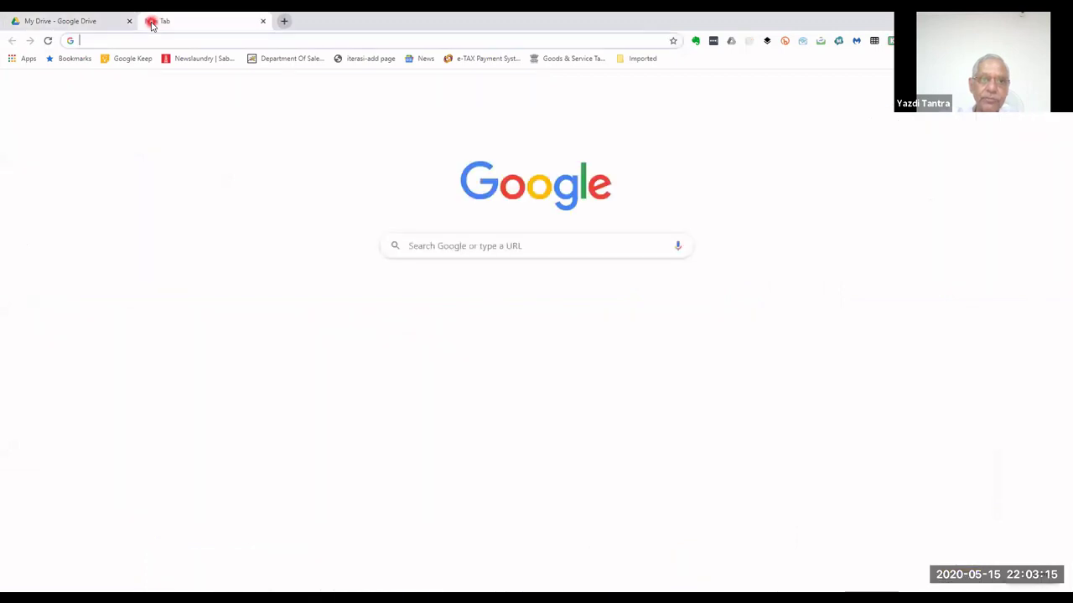
{"action": "type", "text": "gm"}
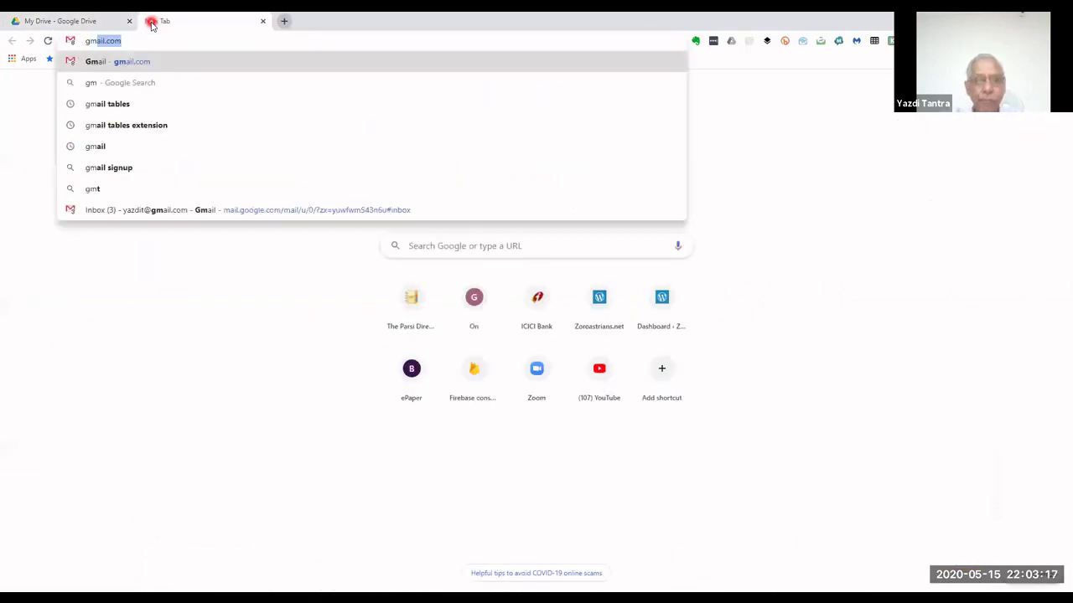
{"action": "key", "text": "Return"}
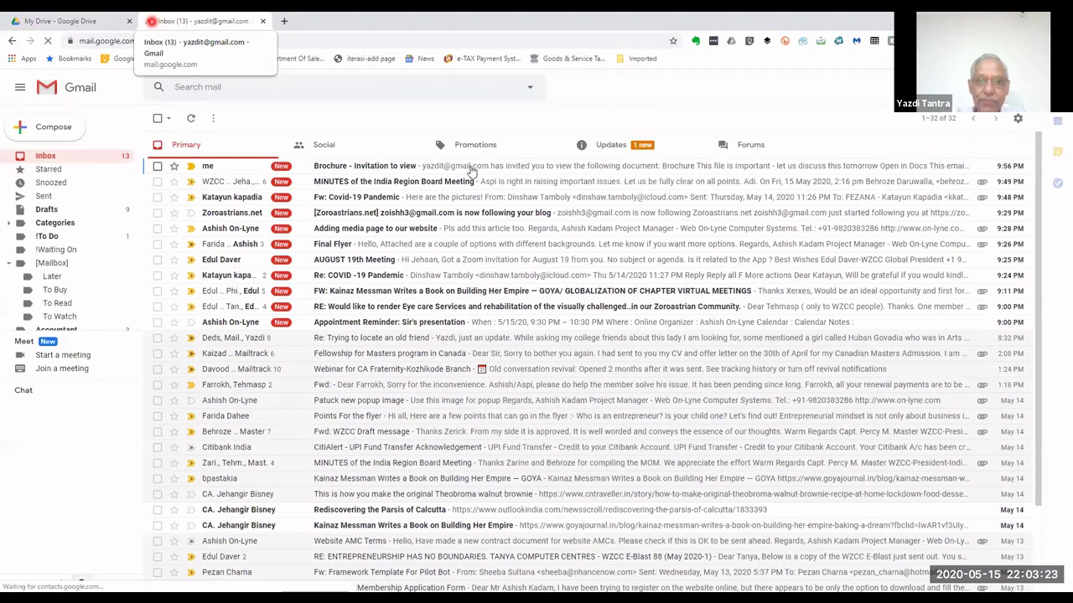
{"action": "left_click", "coordinate": [470, 167]}
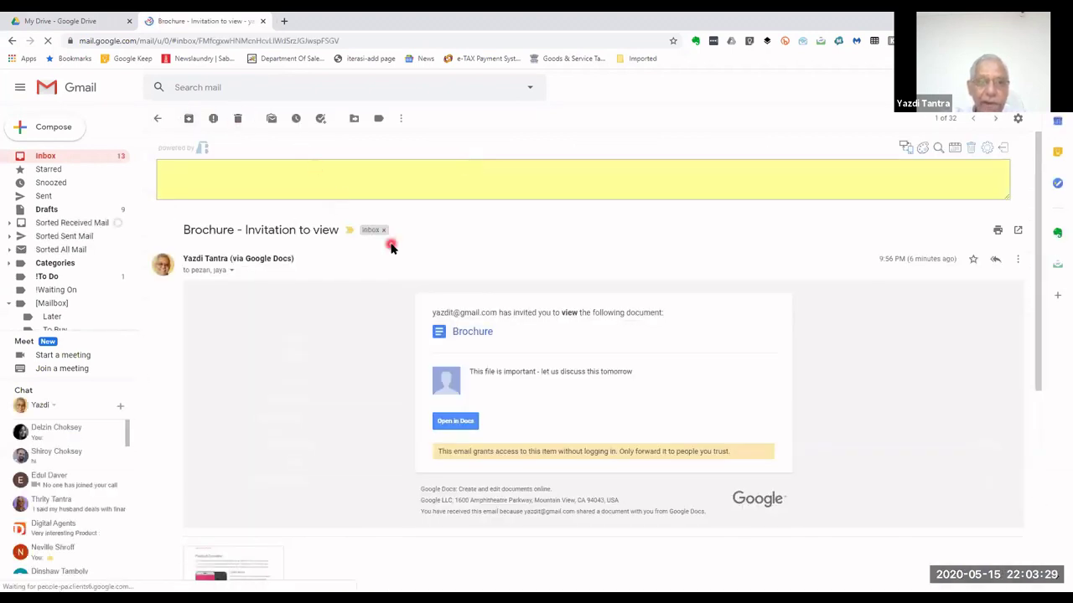
{"action": "left_click", "coordinate": [237, 119]}
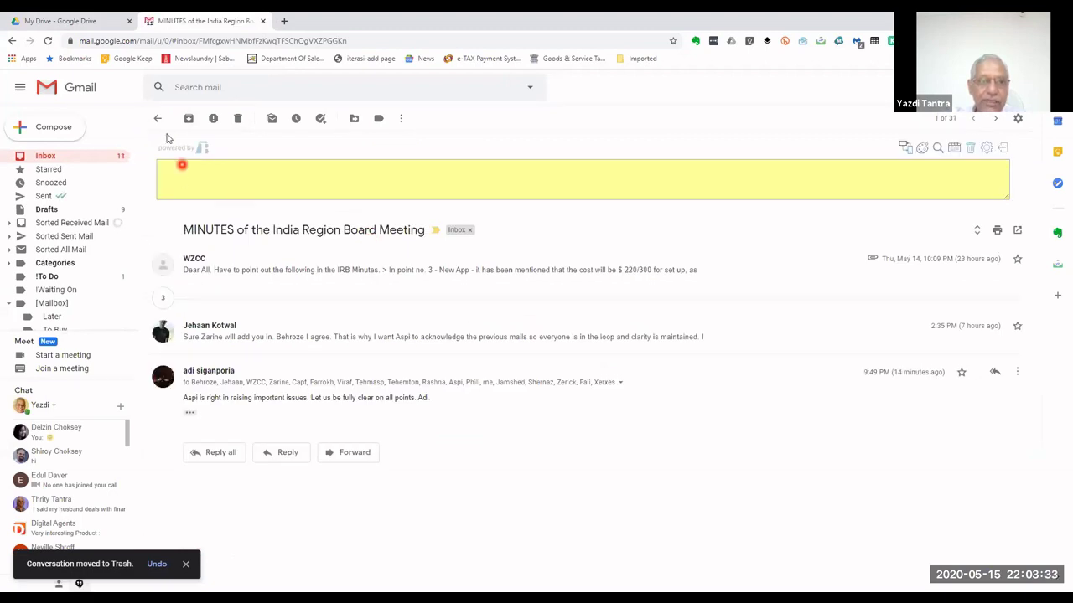
Step: Expand the first message of the India Region Board Meeting minutes conversation and add its attached PDF to Drive
{"action": "left_click", "coordinate": [342, 270]}
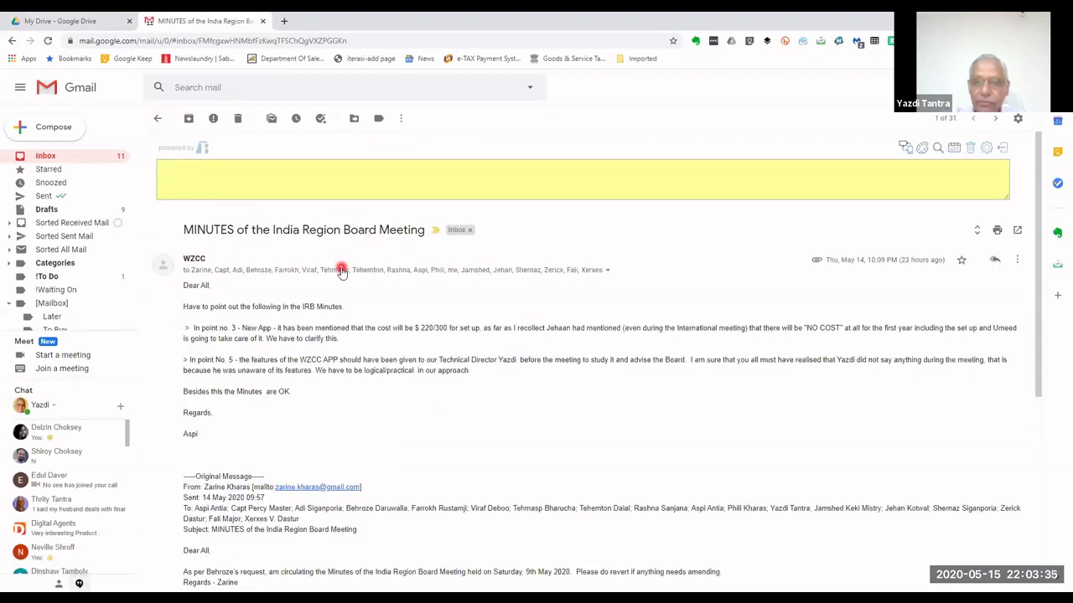
{"action": "scroll", "coordinate": [449, 288], "scroll_direction": "down", "scroll_amount": 2}
{"action": "scroll", "coordinate": [449, 288], "scroll_direction": "down", "scroll_amount": 1}
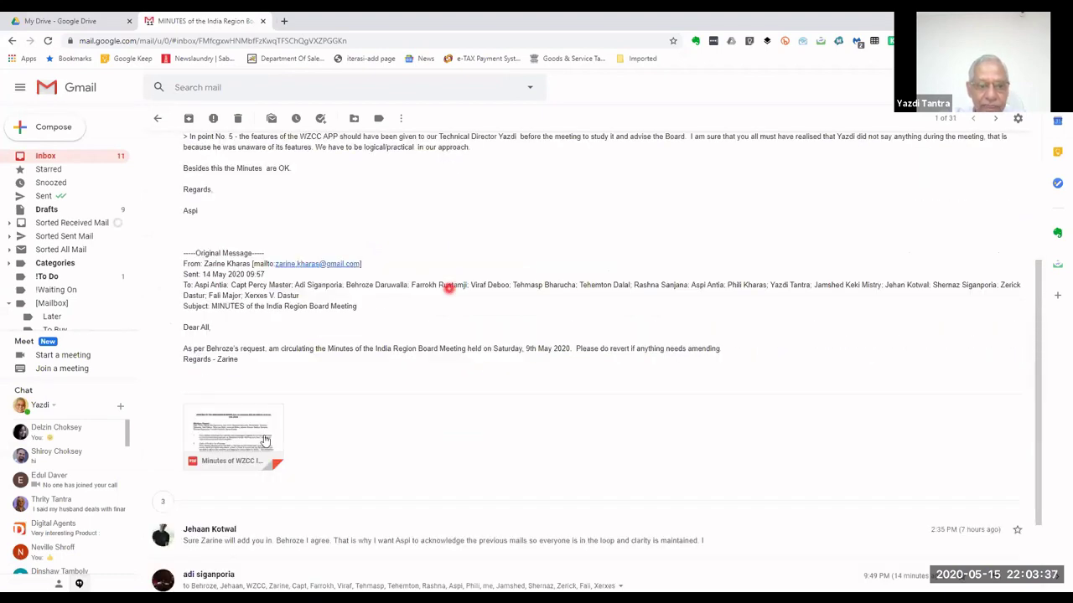
{"action": "mouse_move", "coordinate": [231, 426]}
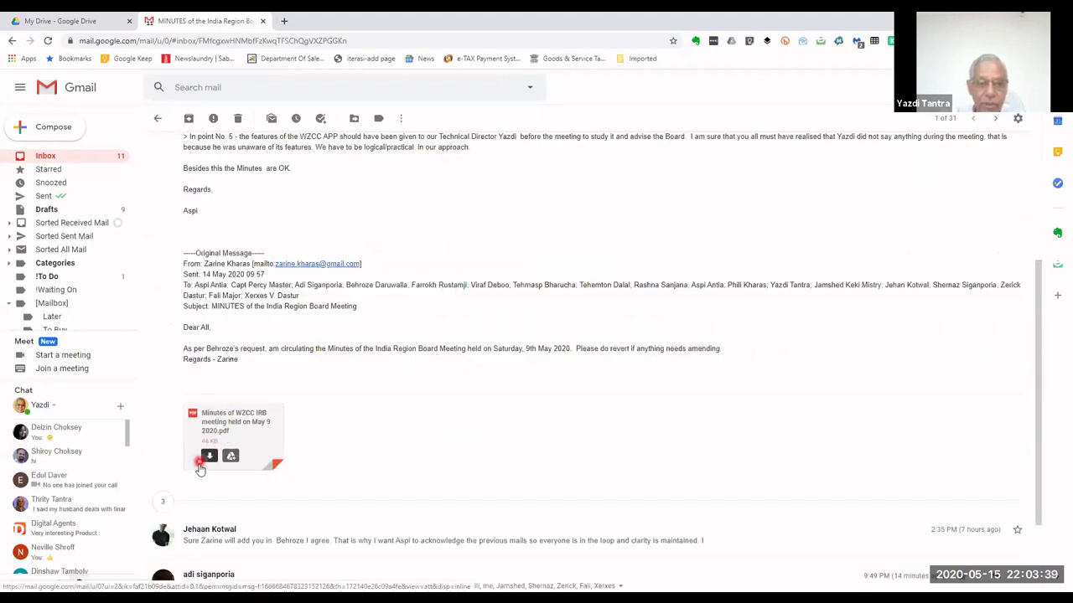
{"action": "left_click", "coordinate": [209, 459]}
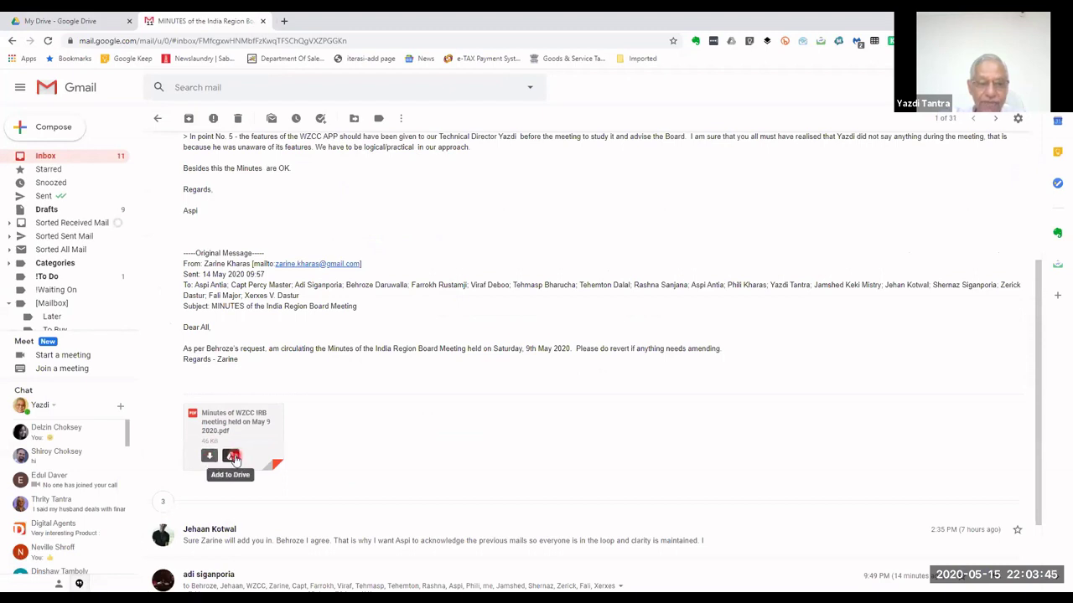
{"action": "left_click", "coordinate": [234, 457]}
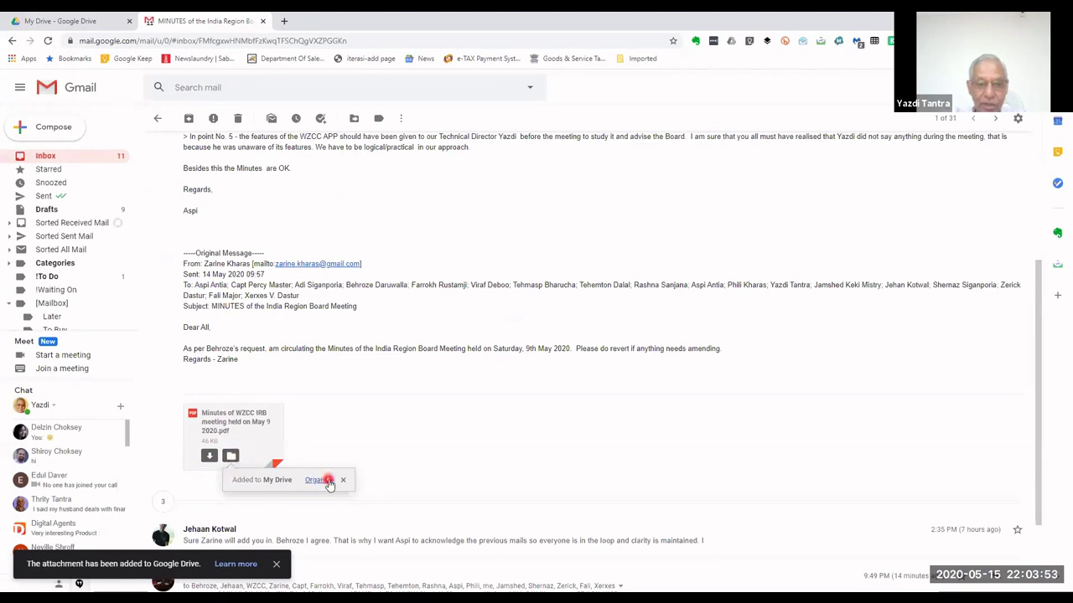
Step: Organize the added minutes PDF by moving it from My Drive into the WZCC folder
{"action": "left_click", "coordinate": [318, 481]}
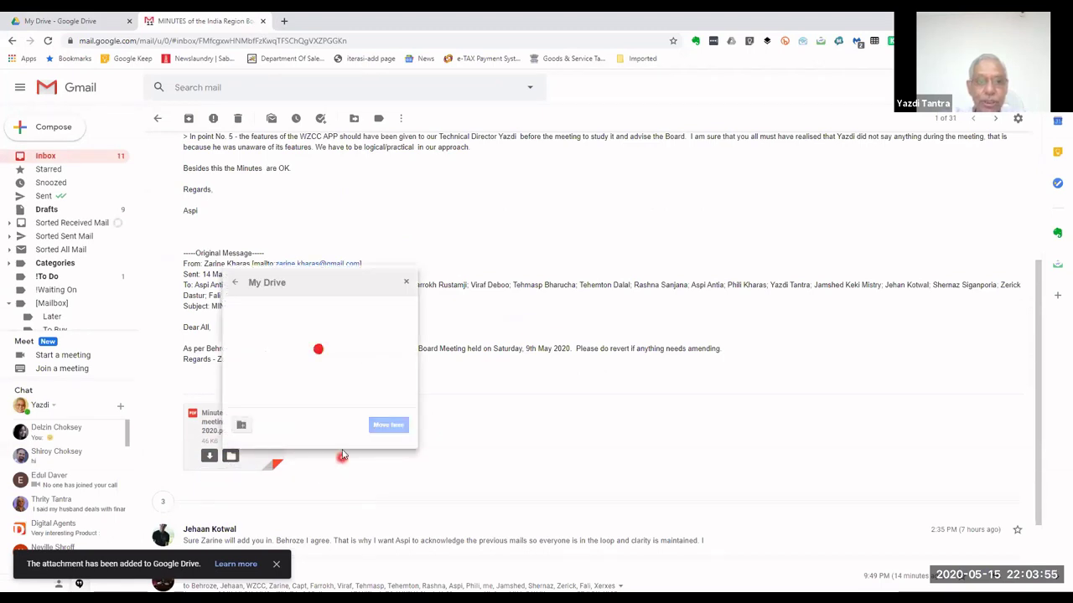
{"action": "scroll", "coordinate": [320, 343], "scroll_direction": "down", "scroll_amount": 10}
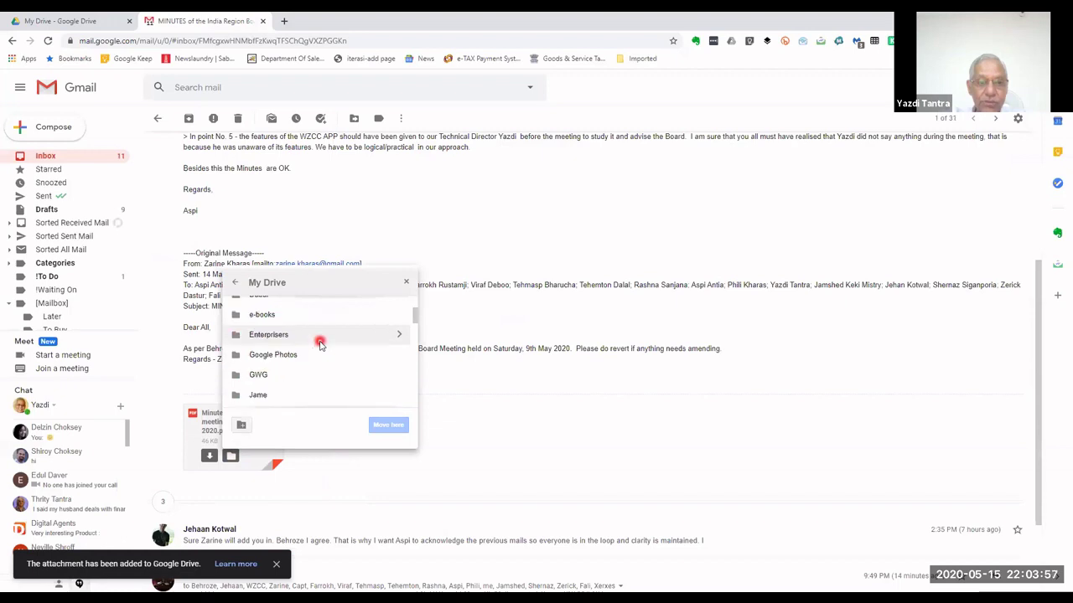
{"action": "scroll", "coordinate": [319, 344], "scroll_direction": "down", "scroll_amount": 5}
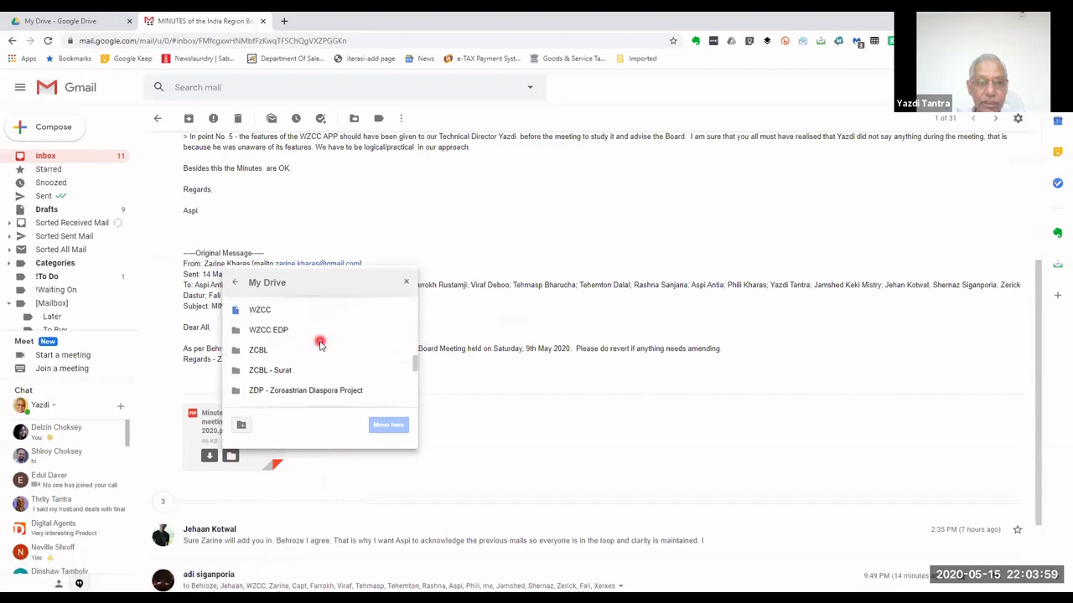
{"action": "scroll", "coordinate": [320, 343], "scroll_direction": "down", "scroll_amount": 3}
{"action": "scroll", "coordinate": [320, 344], "scroll_direction": "up", "scroll_amount": 2}
{"action": "left_click", "coordinate": [282, 315]}
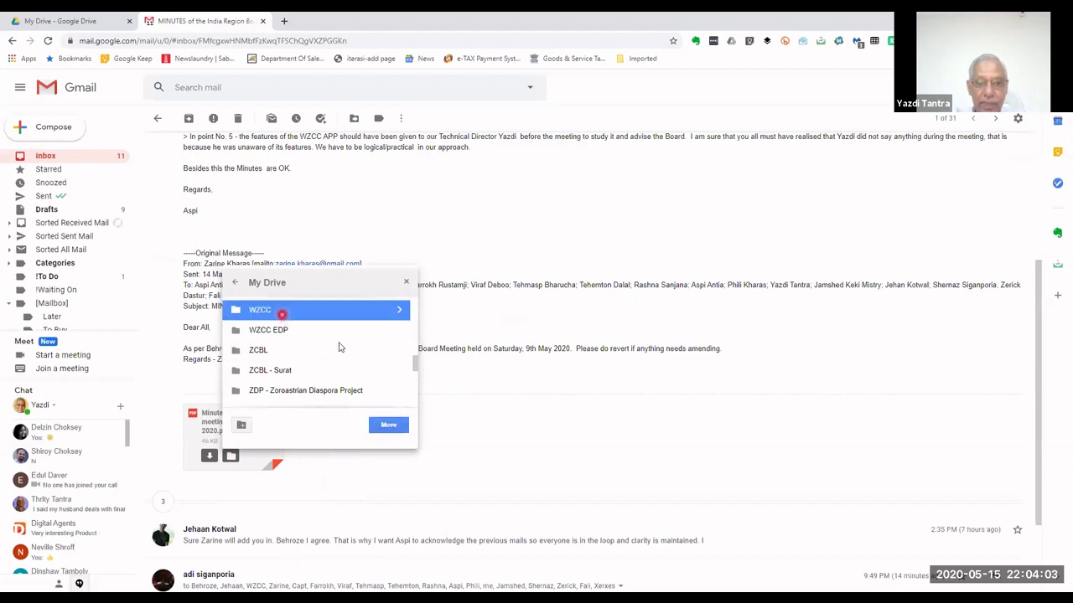
{"action": "left_click", "coordinate": [389, 429]}
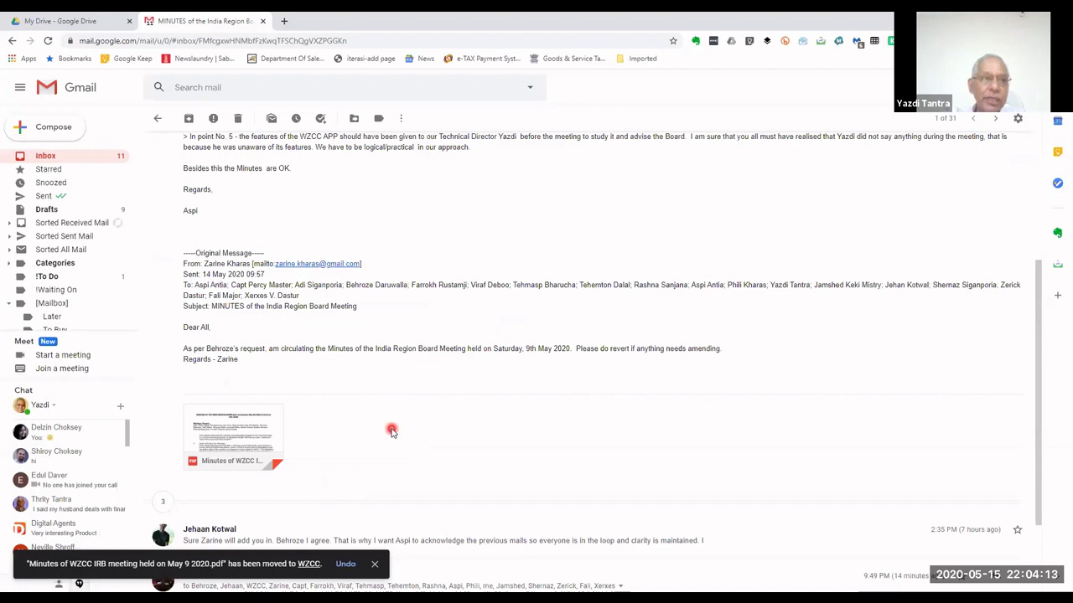
{"action": "mouse_move", "coordinate": [248, 440]}
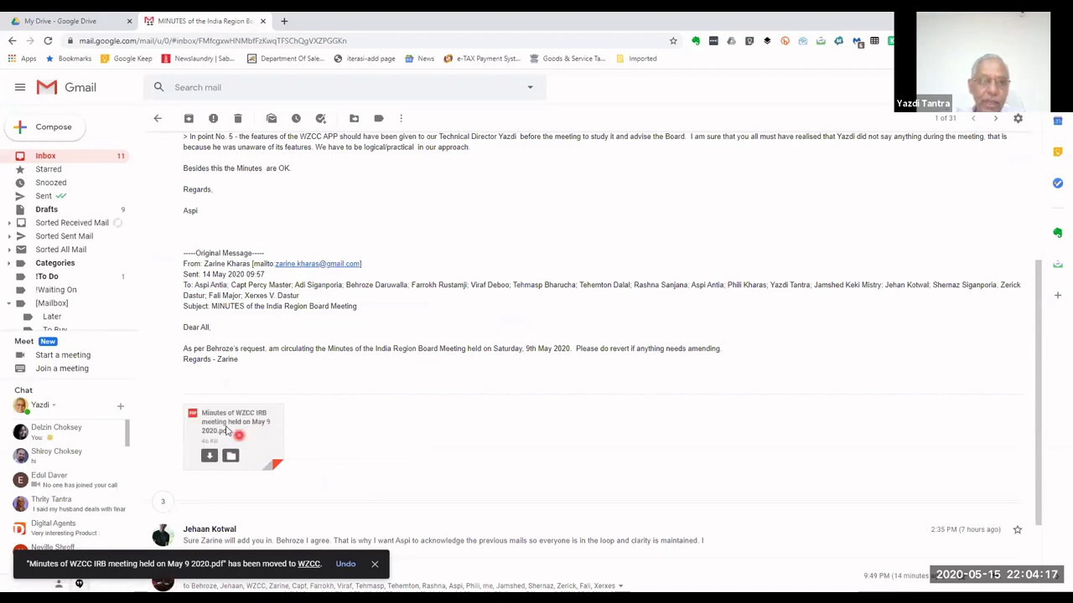
Step: Start a new email and open the file picker for attaching a local file, cancelling it without choosing one
{"action": "left_click", "coordinate": [37, 127]}
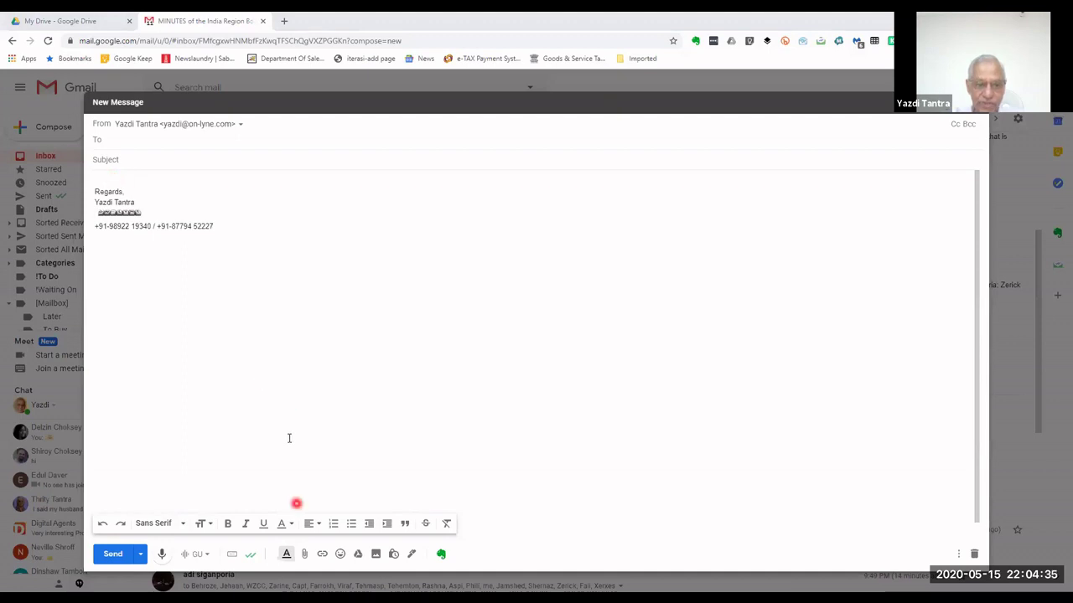
{"action": "left_click", "coordinate": [305, 560]}
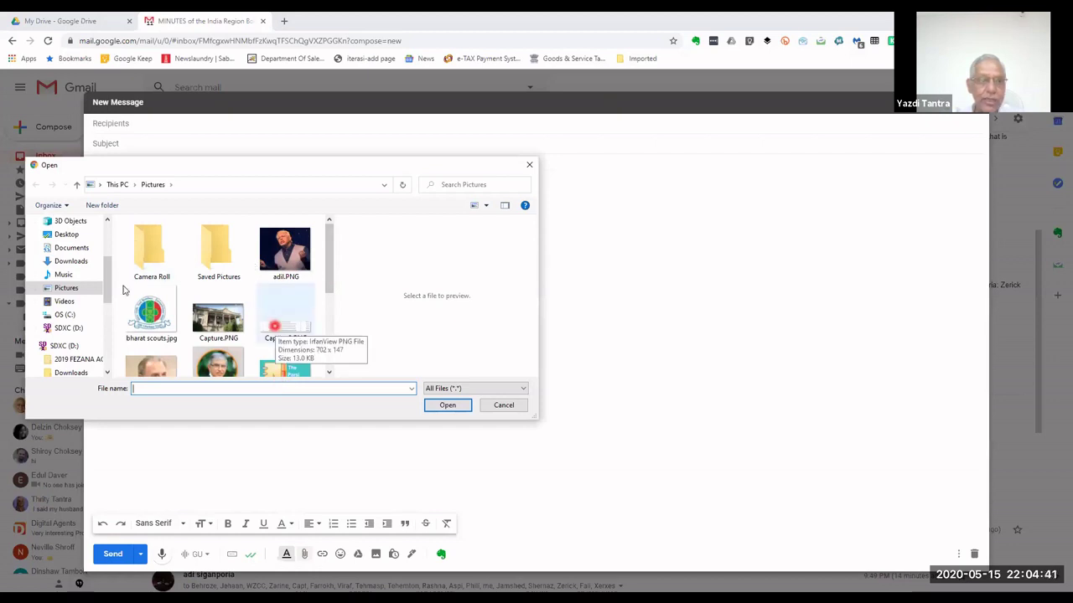
{"action": "left_click", "coordinate": [109, 233]}
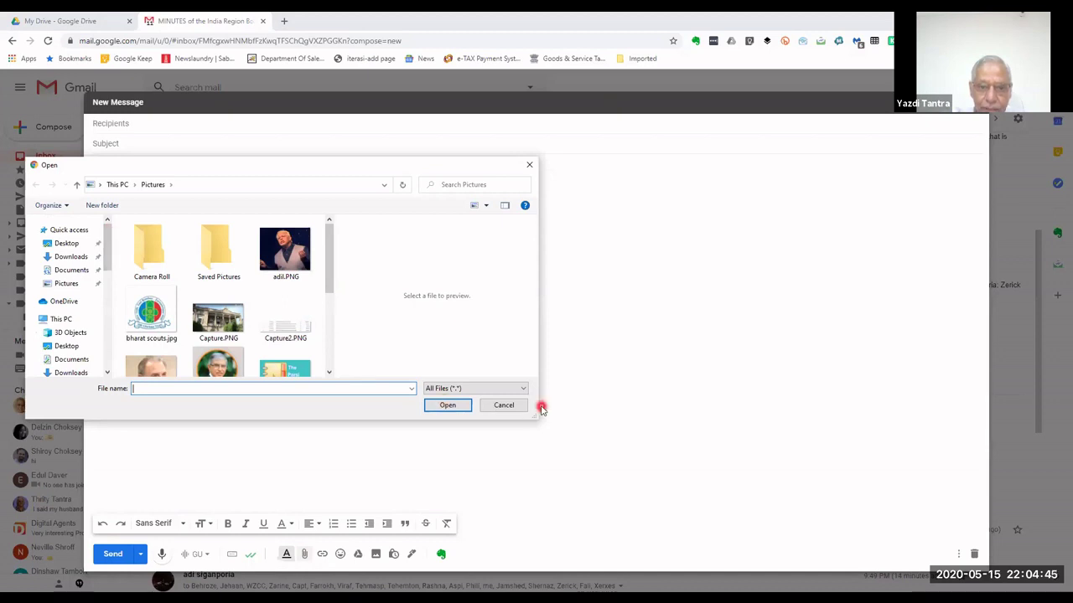
{"action": "left_click", "coordinate": [506, 407]}
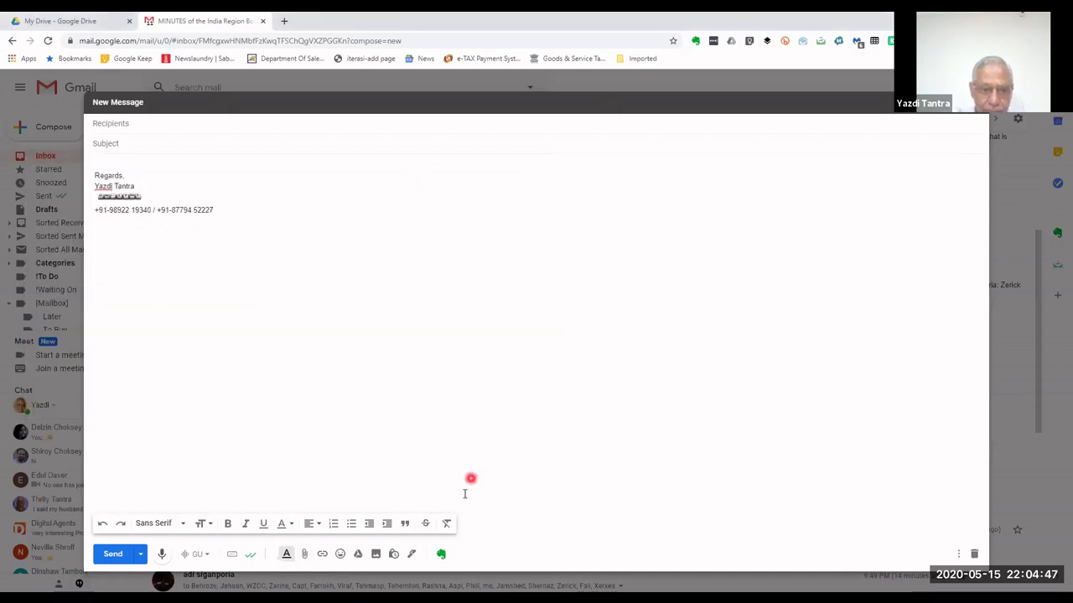
Step: Insert adil.PNG from My Drive into the email as a Drive link and remove the link again
{"action": "left_click", "coordinate": [358, 556]}
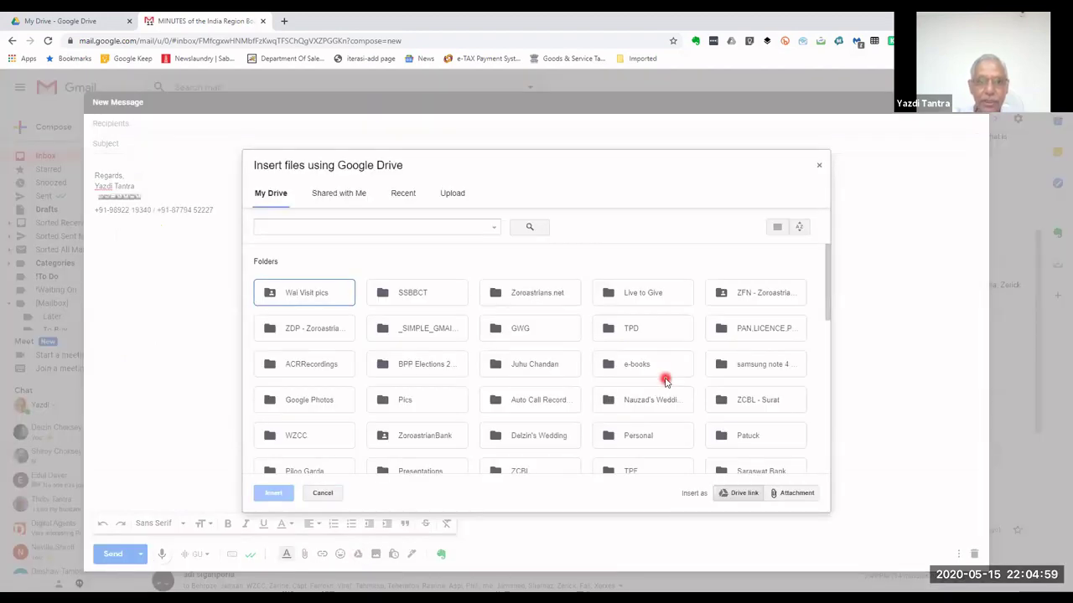
{"action": "scroll", "coordinate": [600, 356], "scroll_direction": "down", "scroll_amount": 5}
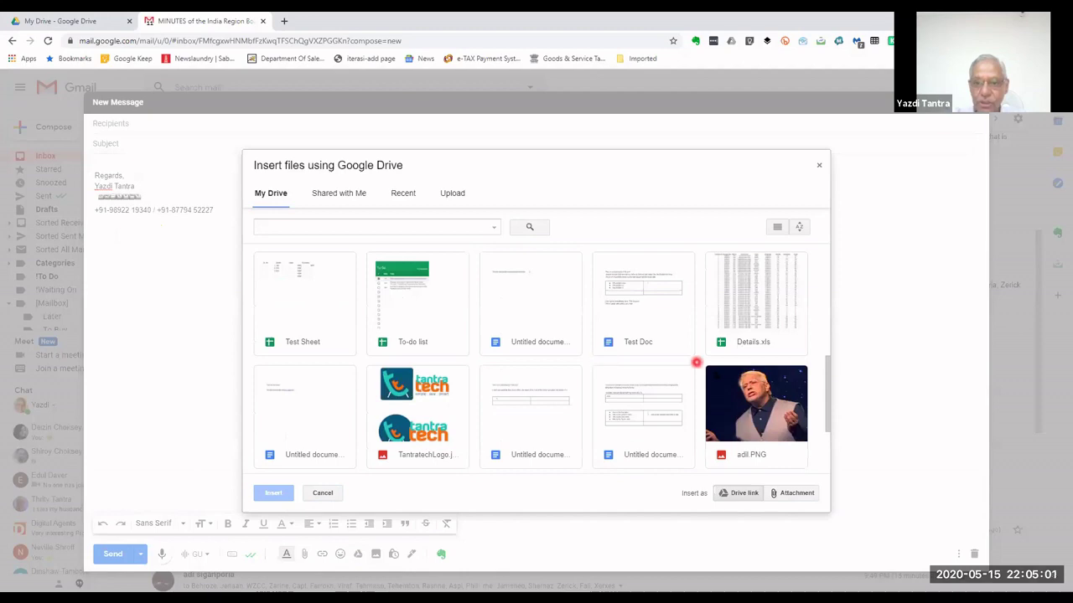
{"action": "left_click", "coordinate": [747, 403]}
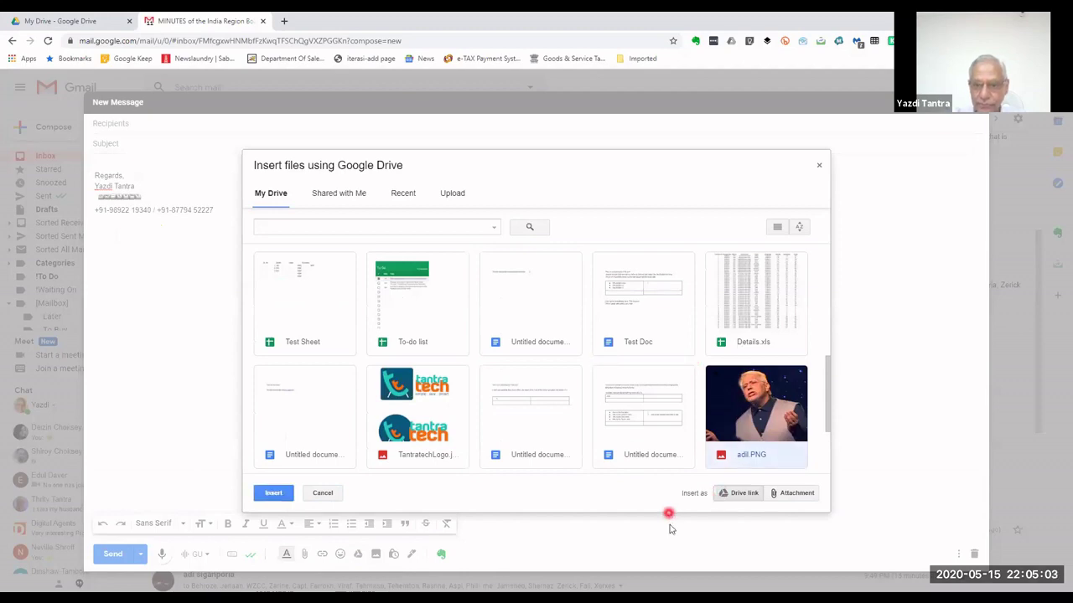
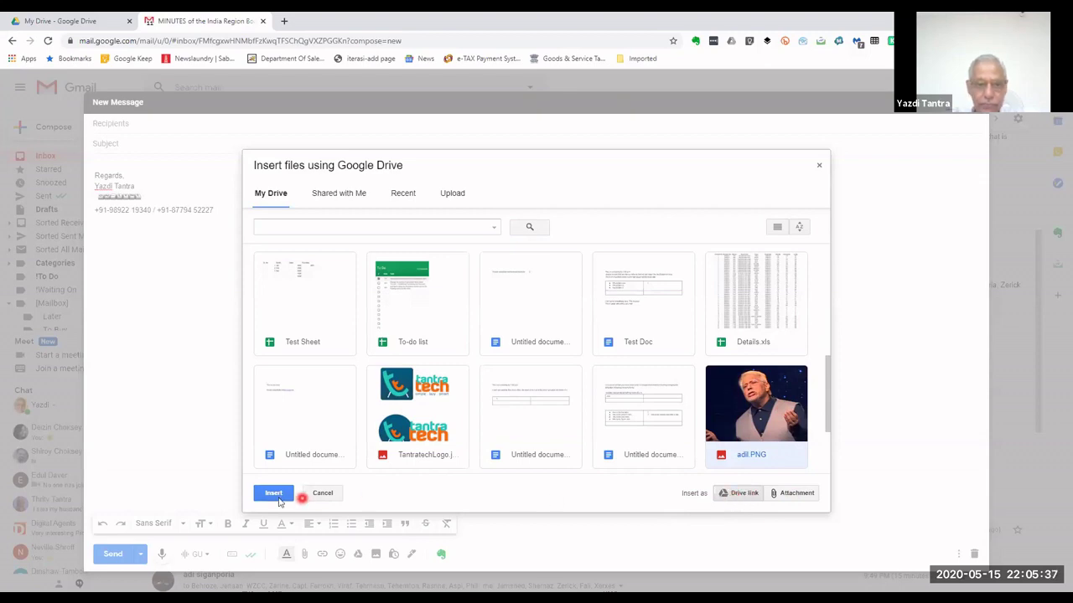
{"action": "left_click", "coordinate": [275, 494]}
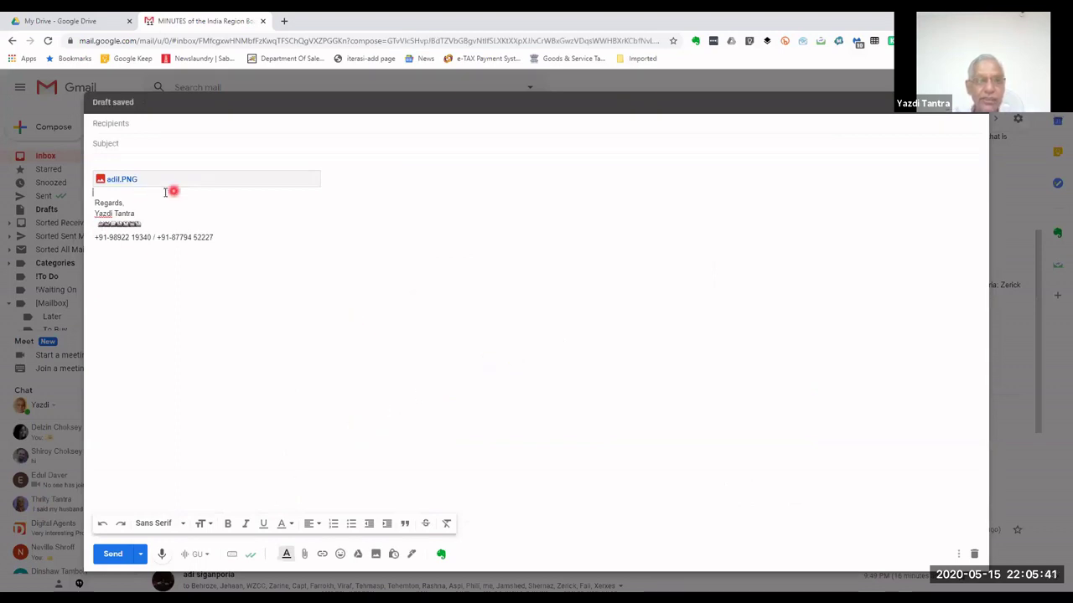
{"action": "mouse_move", "coordinate": [311, 180]}
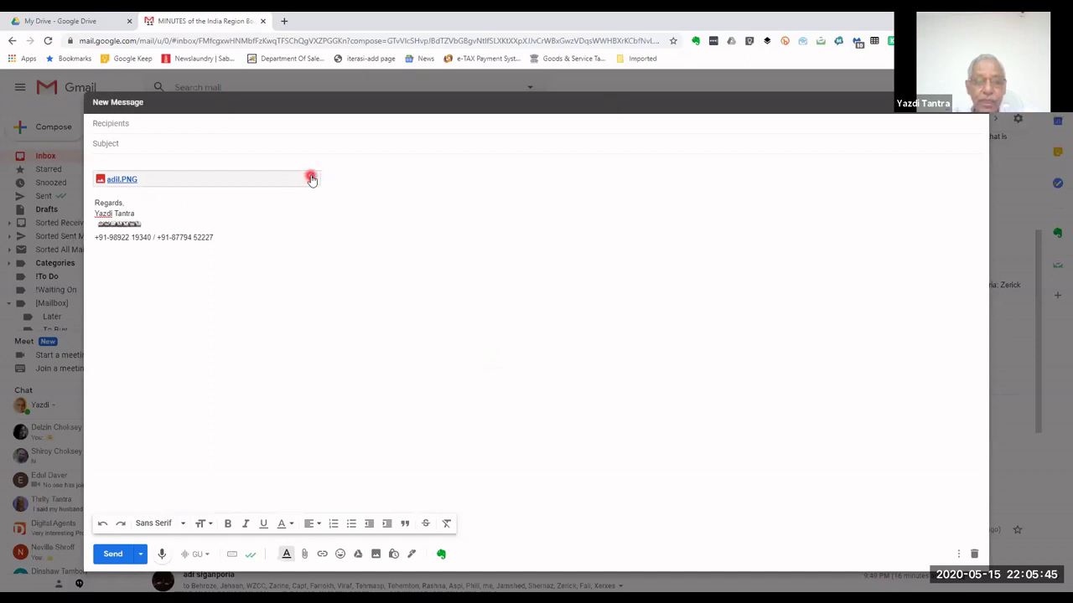
{"action": "left_click", "coordinate": [312, 180]}
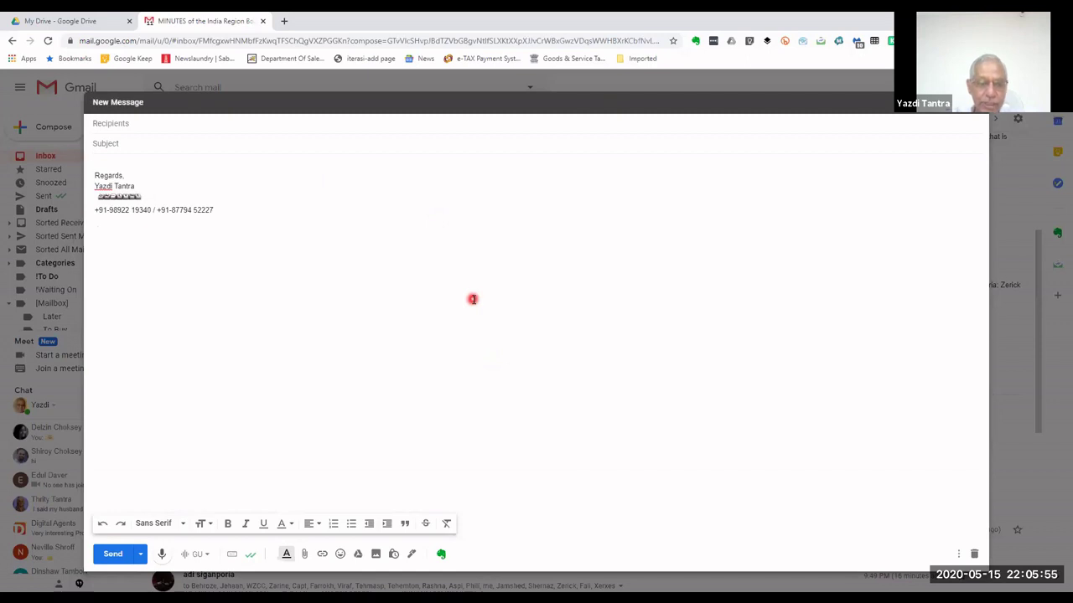
Step: Insert adil.PNG from My Drive into the email body as a Drive link and close the message as a draft
{"action": "left_click", "coordinate": [359, 555]}
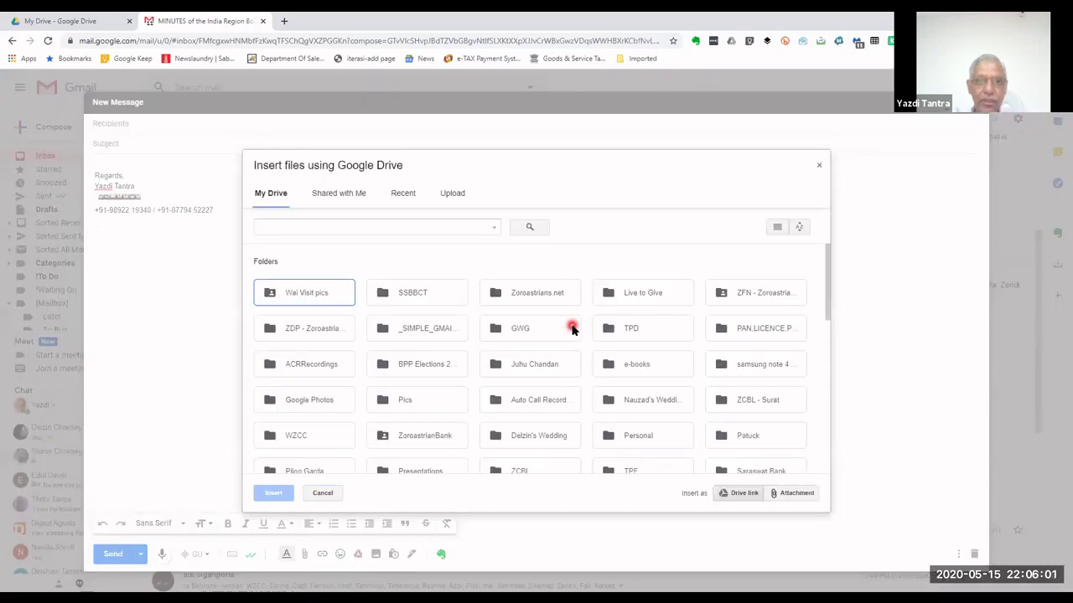
{"action": "scroll", "coordinate": [734, 355], "scroll_direction": "down", "scroll_amount": 4}
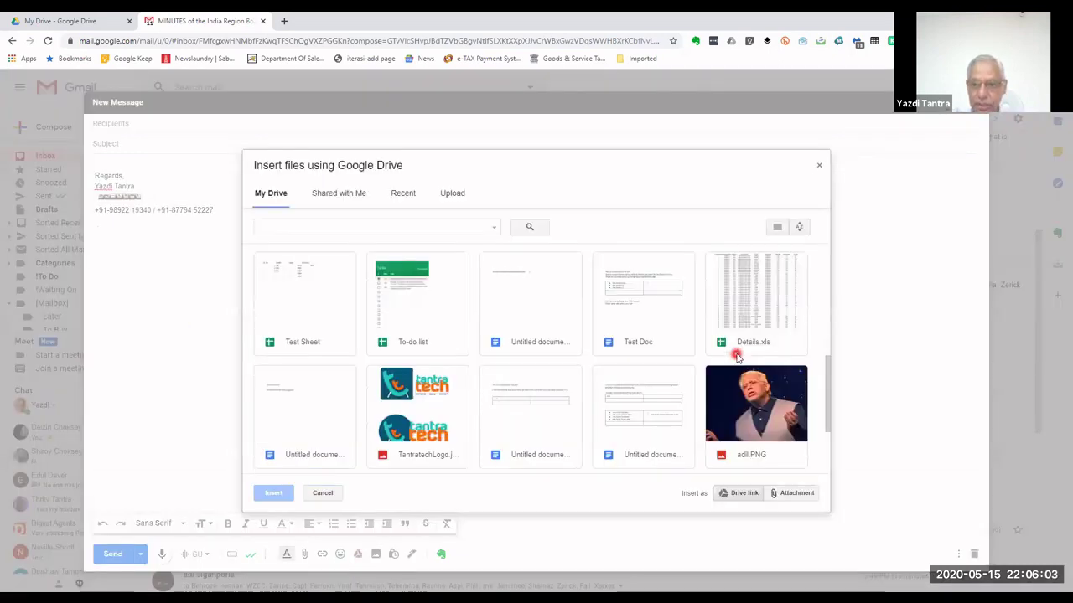
{"action": "left_click", "coordinate": [763, 417]}
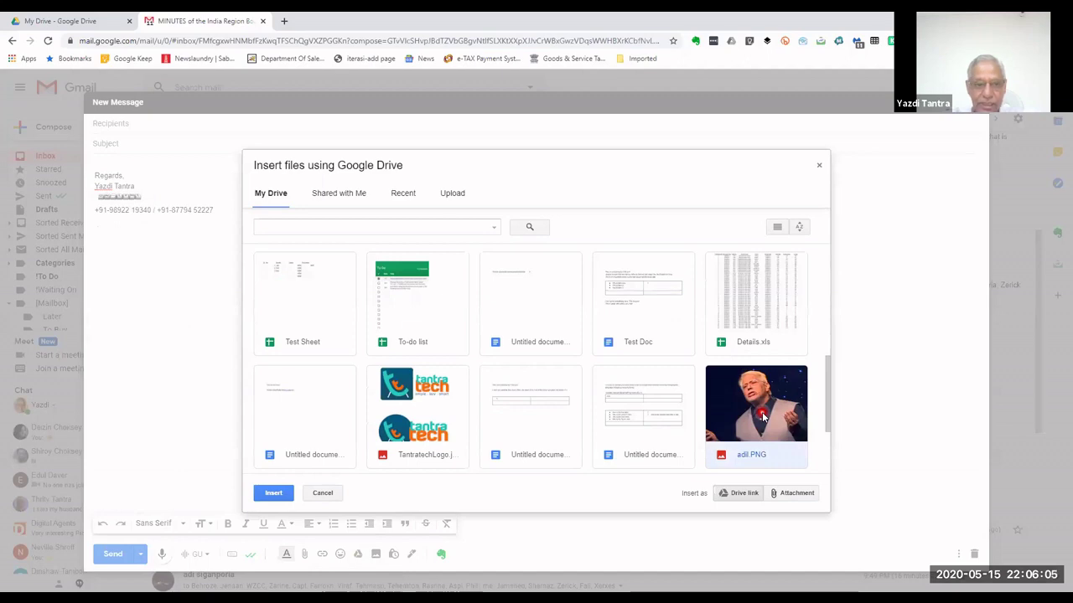
{"action": "left_click", "coordinate": [748, 495]}
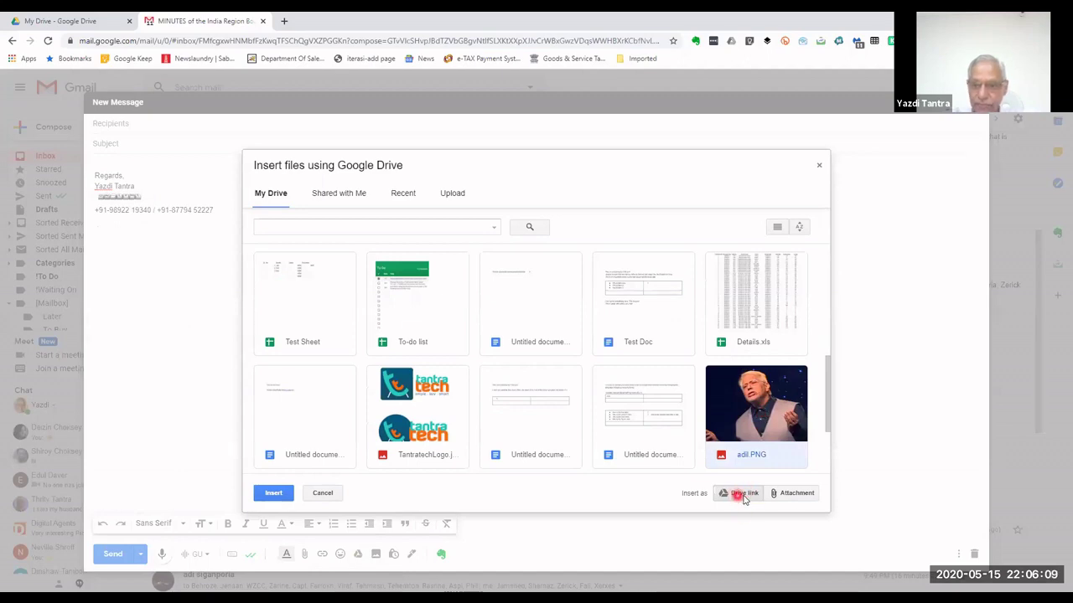
{"action": "left_click", "coordinate": [792, 498]}
{"action": "left_click", "coordinate": [740, 495]}
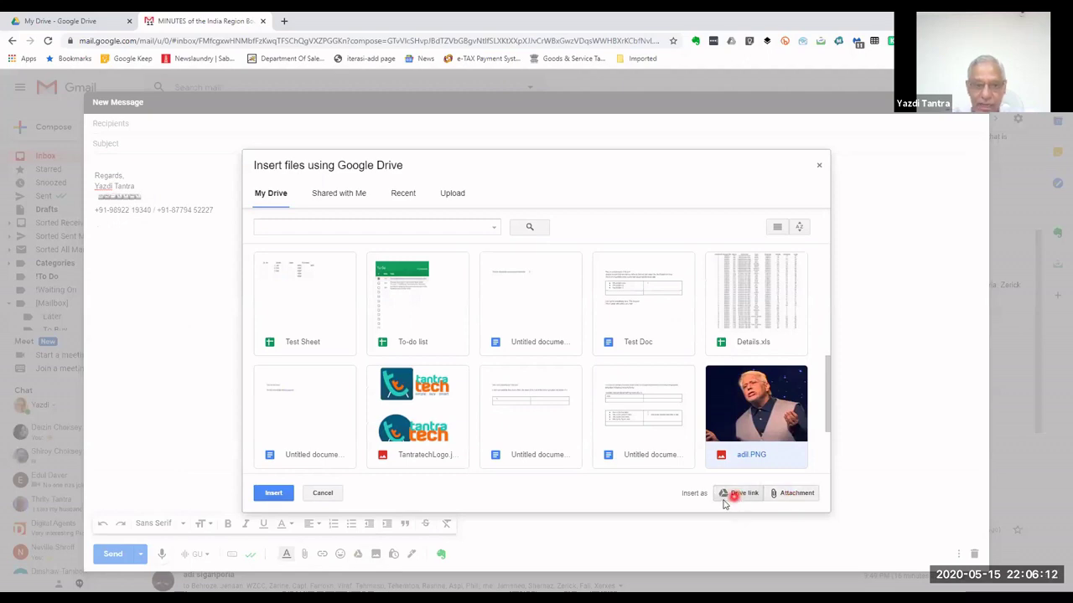
{"action": "left_click", "coordinate": [267, 496]}
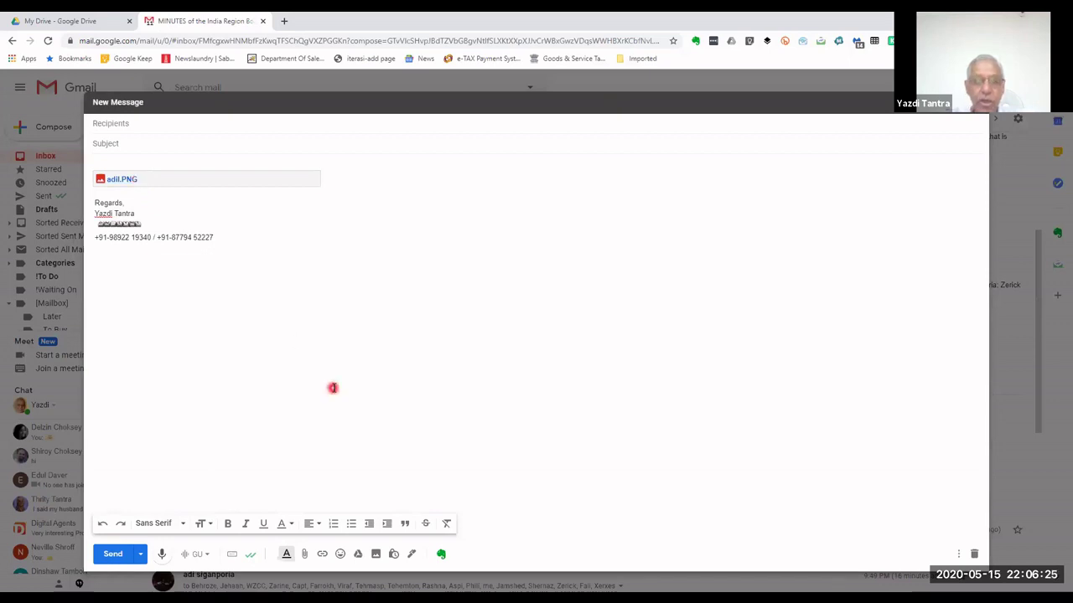
{"action": "left_click", "coordinate": [975, 103]}
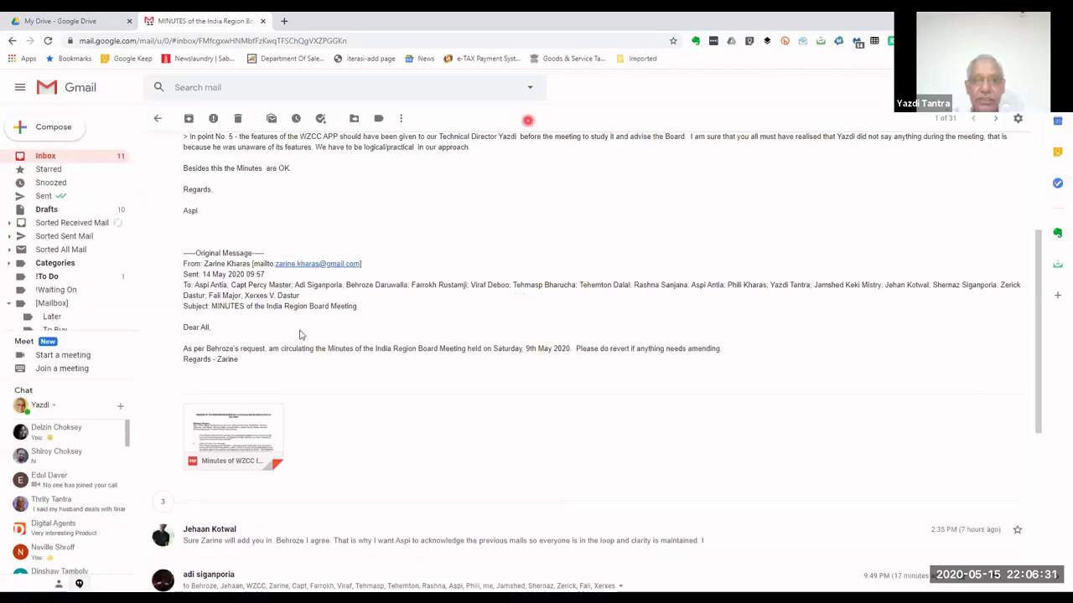
Step: Return to Google Drive, close the Gmail tab and open Test Sheet from Quick Access
{"action": "key", "text": "ctrl+shift+Tab"}
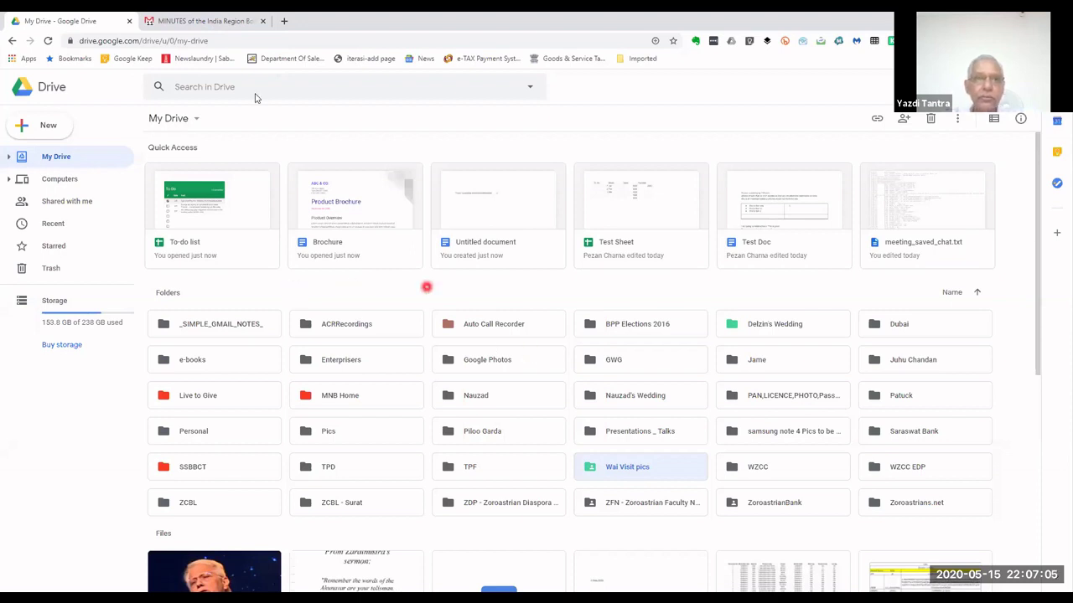
{"action": "left_click", "coordinate": [265, 22]}
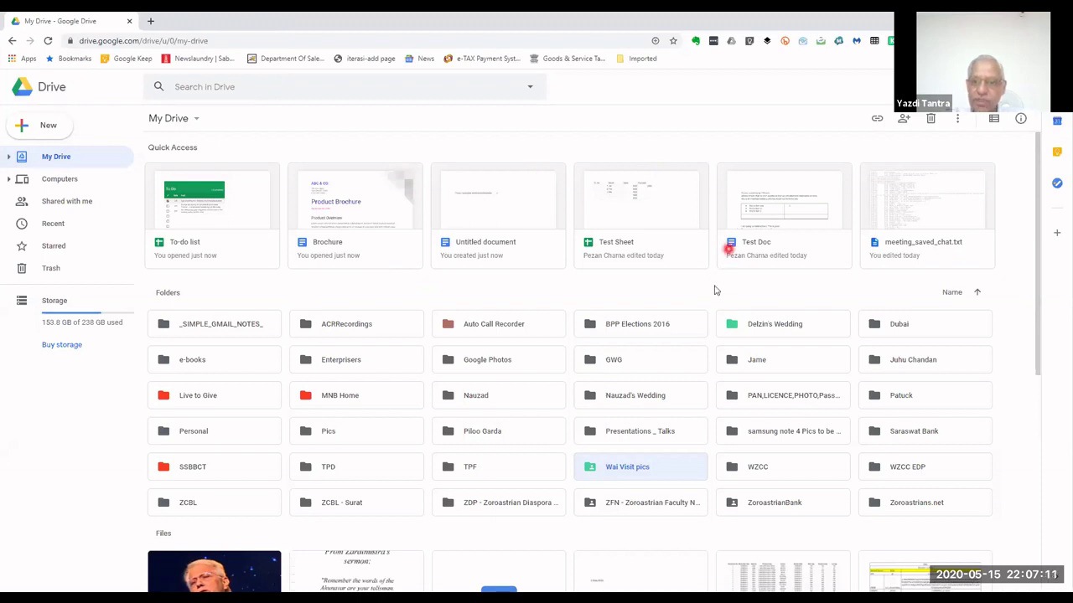
{"action": "left_click", "coordinate": [797, 212]}
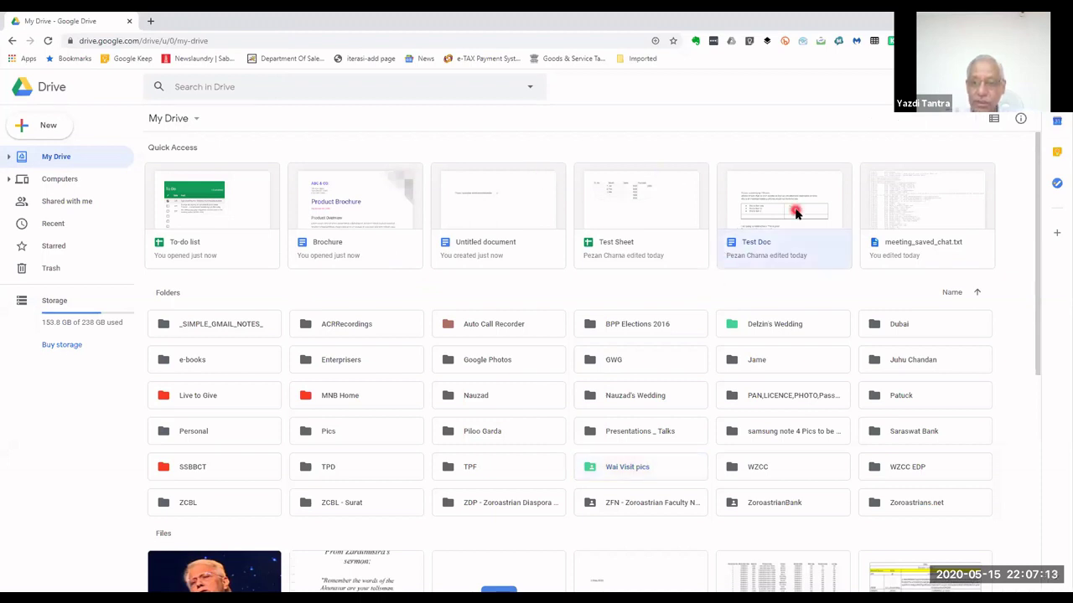
{"action": "left_click", "coordinate": [622, 205]}
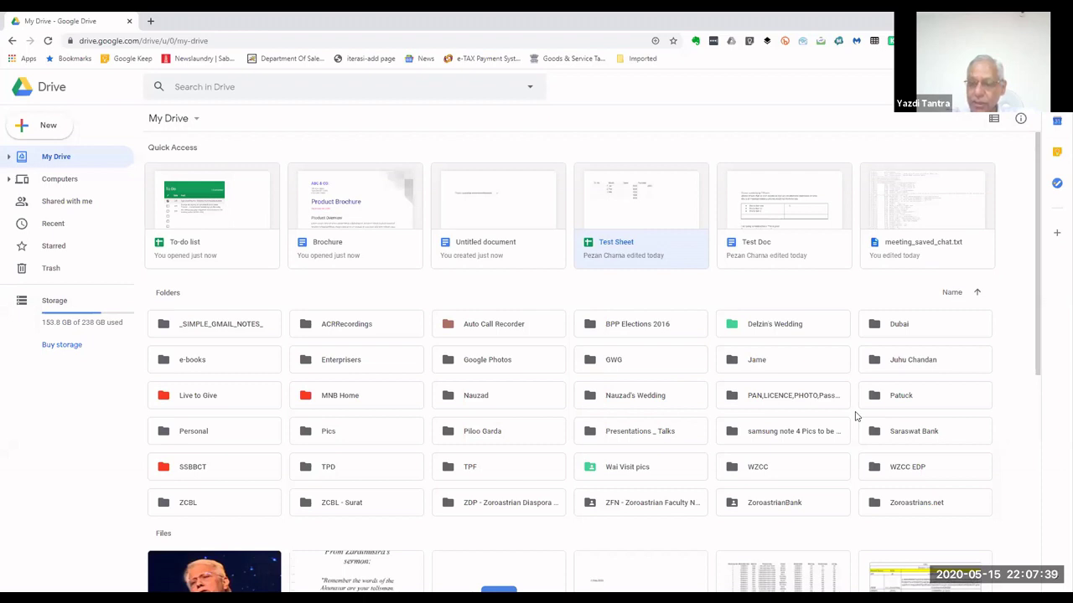
{"action": "left_click", "coordinate": [658, 201]}
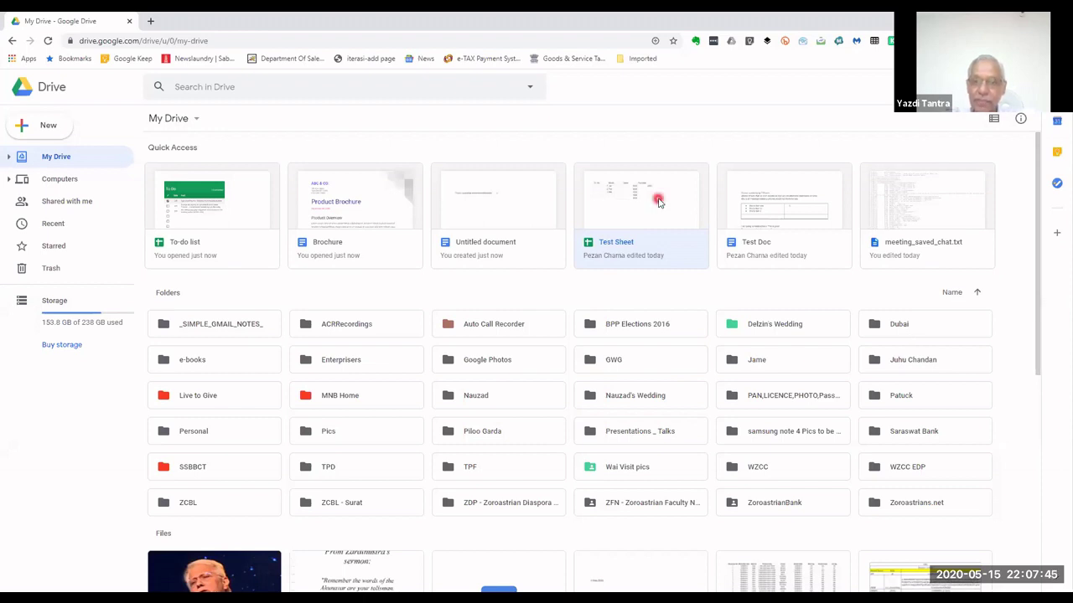
{"action": "double_click", "coordinate": [658, 202]}
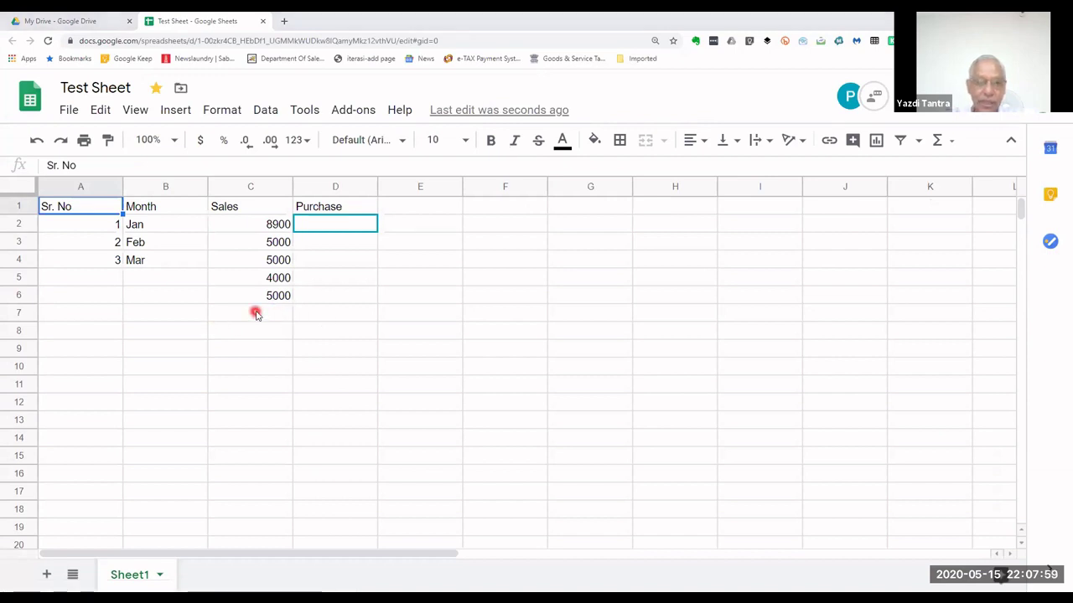
Step: Enter Apr and May in the Month column, cells B5 and B6
{"action": "left_click", "coordinate": [153, 273]}
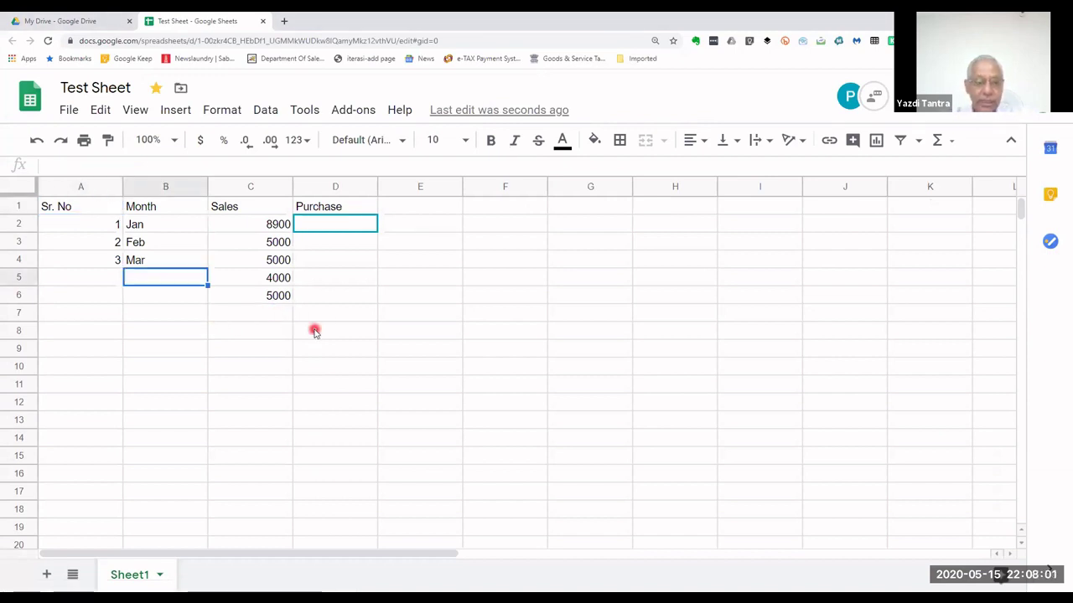
{"action": "type", "text": "Apr"}
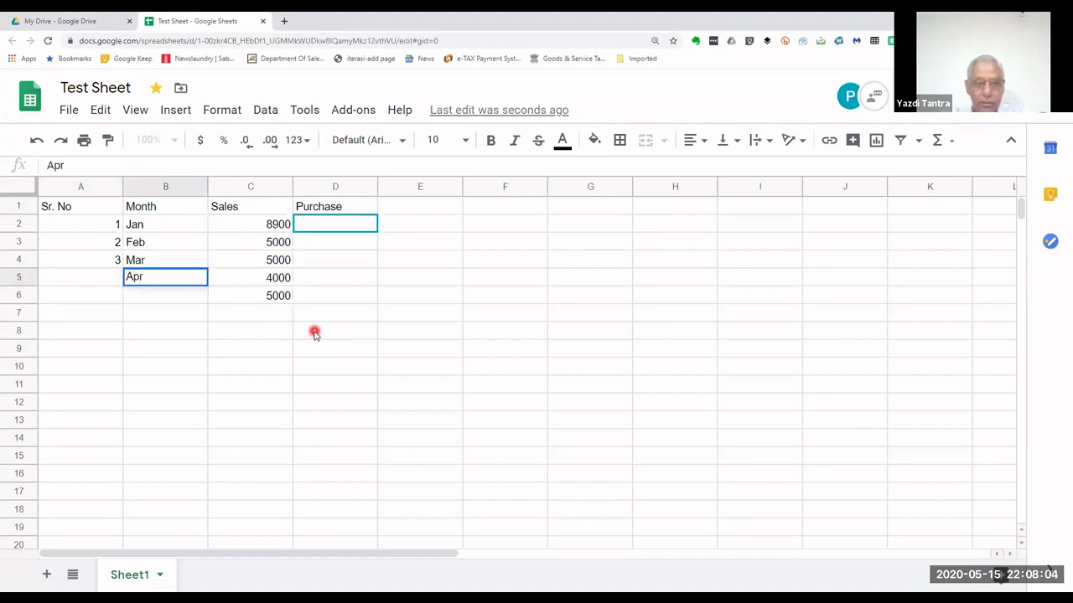
{"action": "key", "text": "Return"}
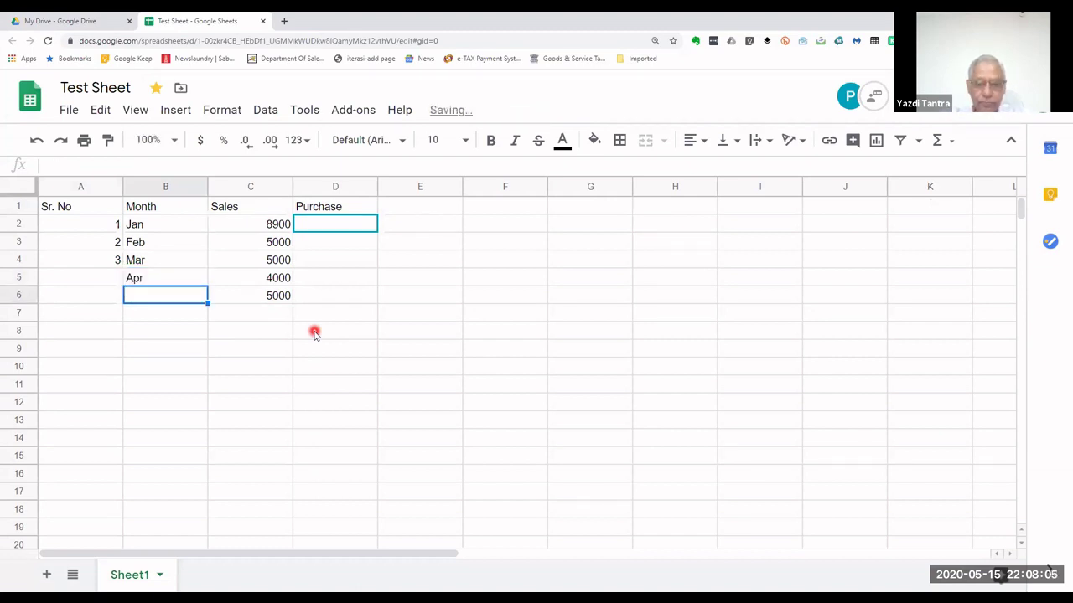
{"action": "type", "text": "May"}
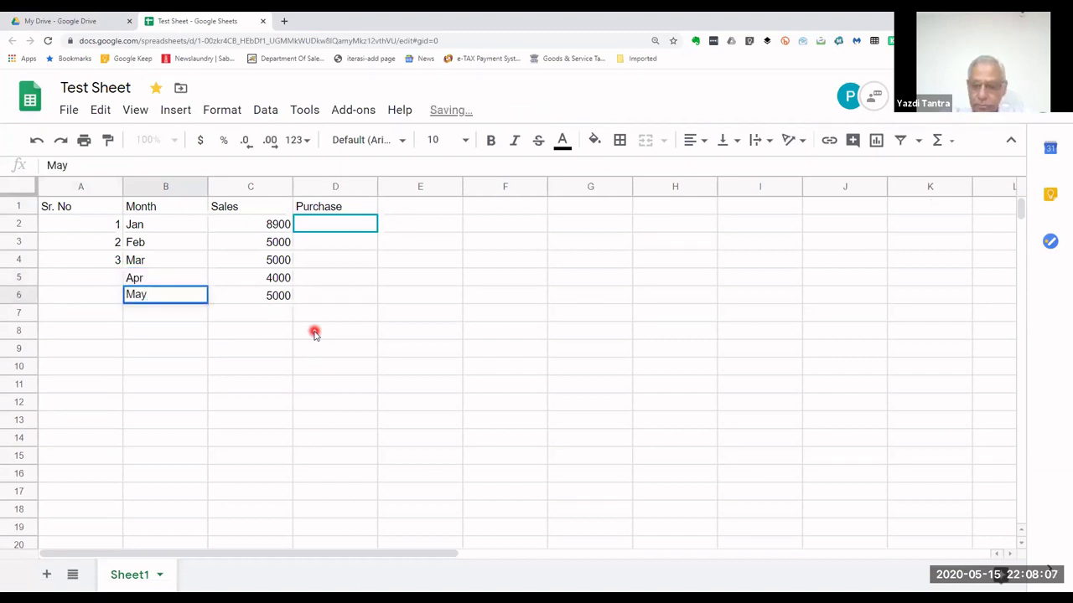
{"action": "key", "text": "Left"}
Step: Enter serial numbers 4 and 5 beside Apr and May in cells A5 and A6
{"action": "key", "text": "Up"}
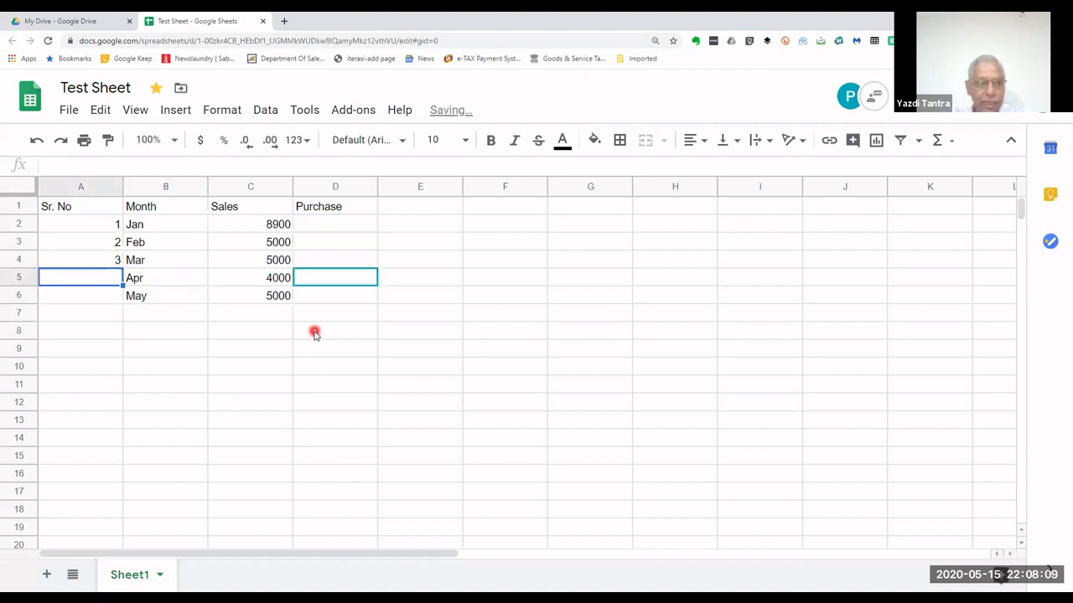
{"action": "type", "text": "4"}
{"action": "key", "text": "Return"}
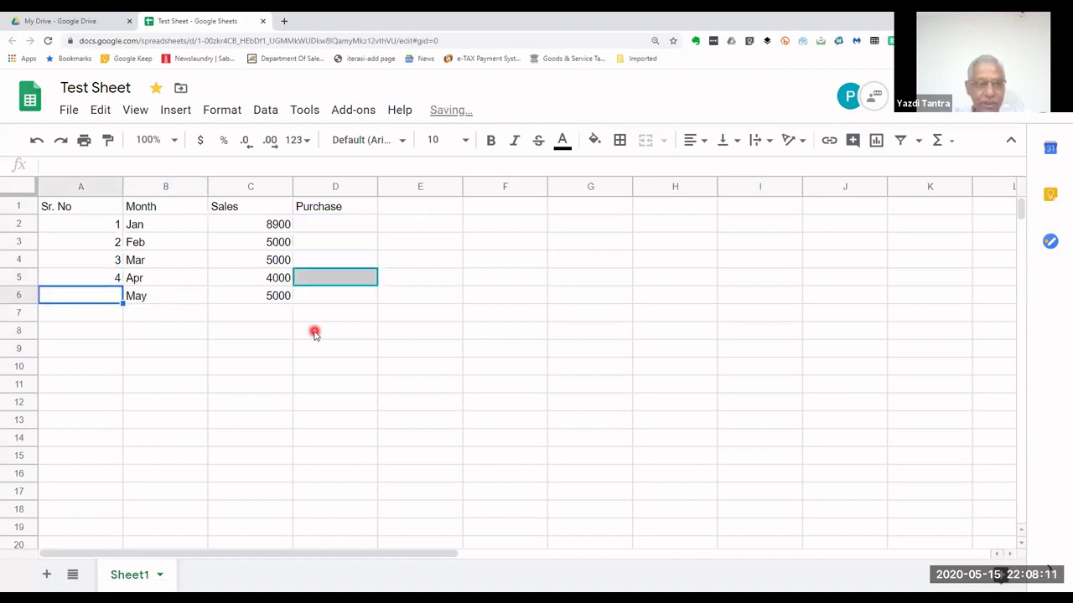
{"action": "type", "text": "5"}
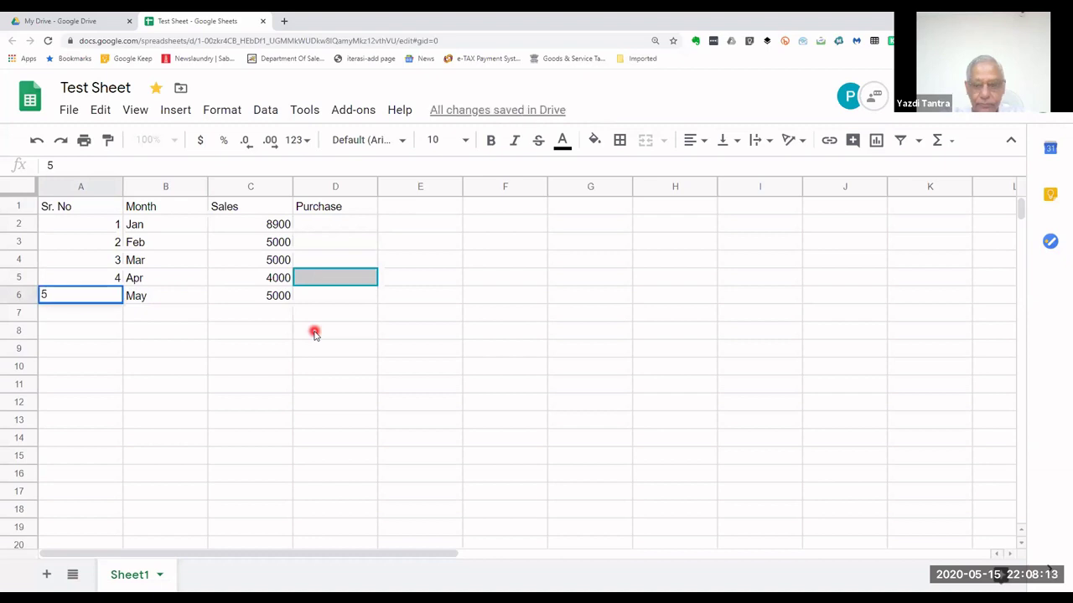
{"action": "key", "text": "Right"}
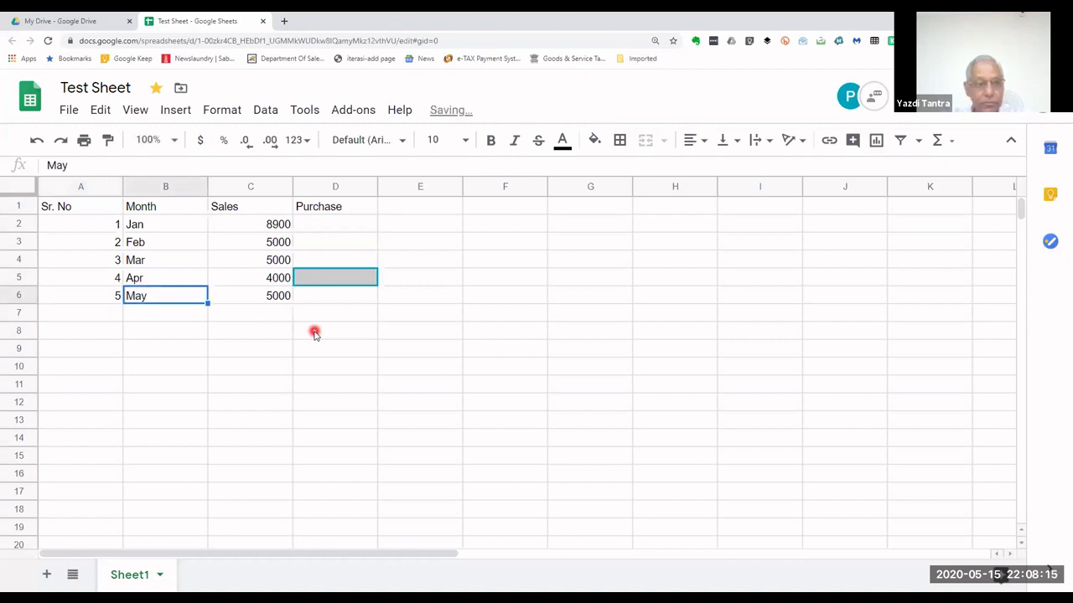
{"action": "key", "text": "Up"}
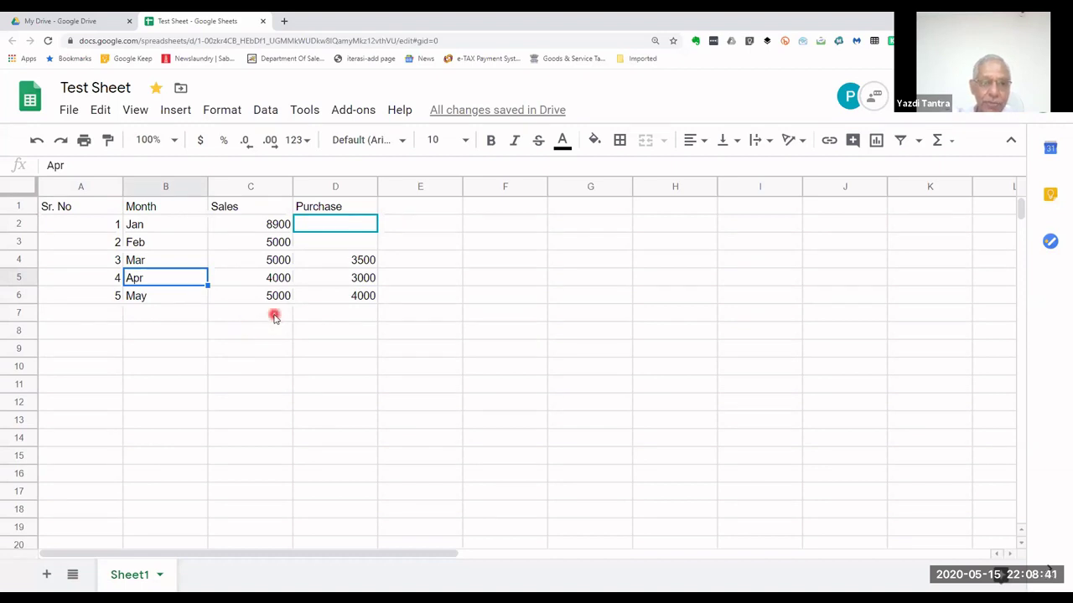
Step: Enter 600 in the Sales column, cell C7
{"action": "left_click", "coordinate": [274, 317]}
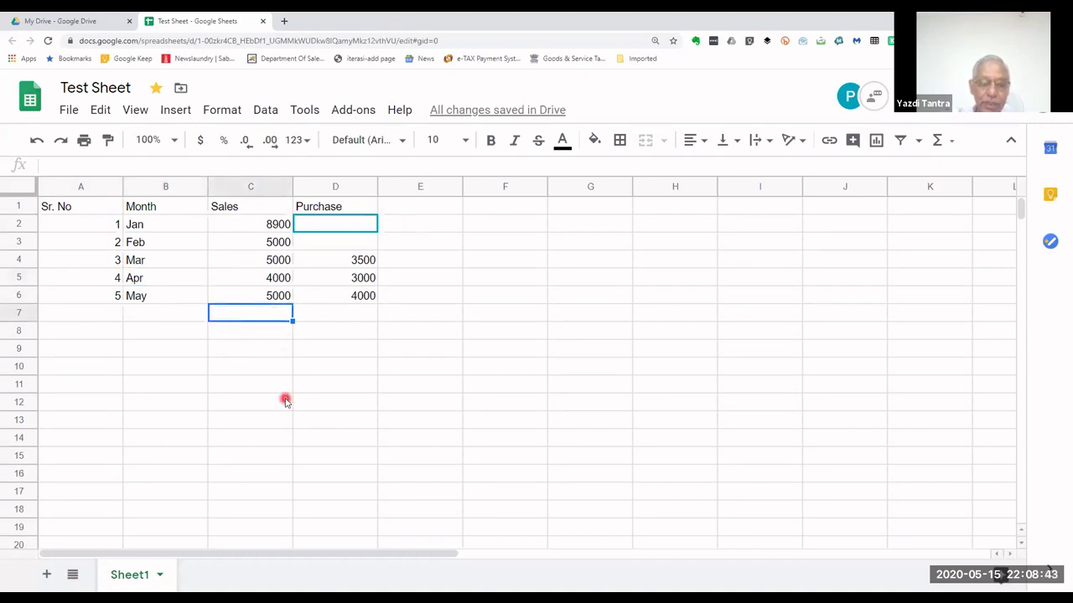
{"action": "type", "text": "6"}
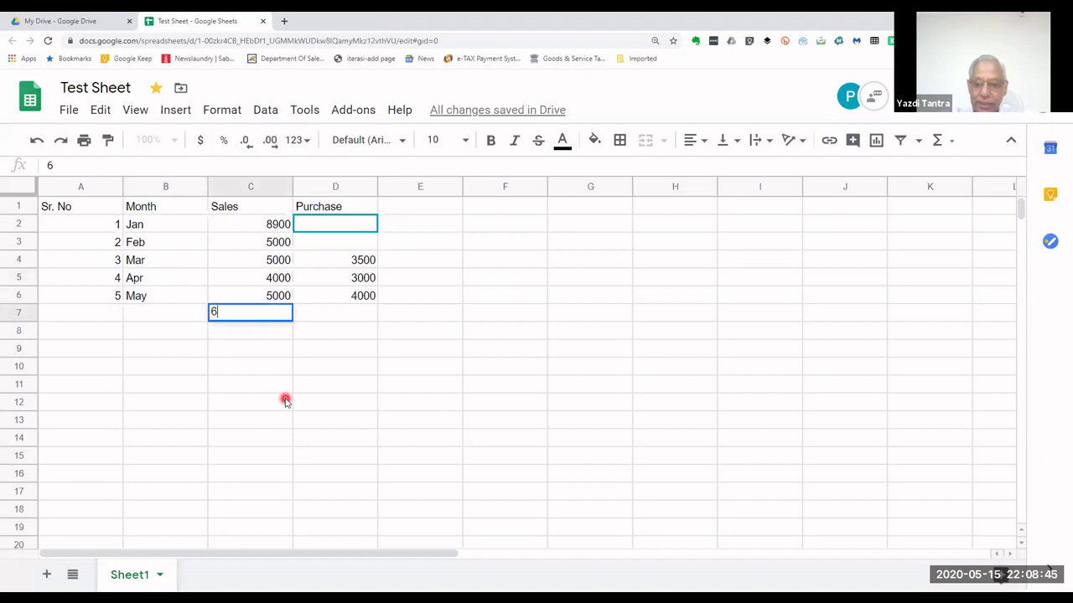
{"action": "type", "text": "00"}
{"action": "key", "text": "Return"}
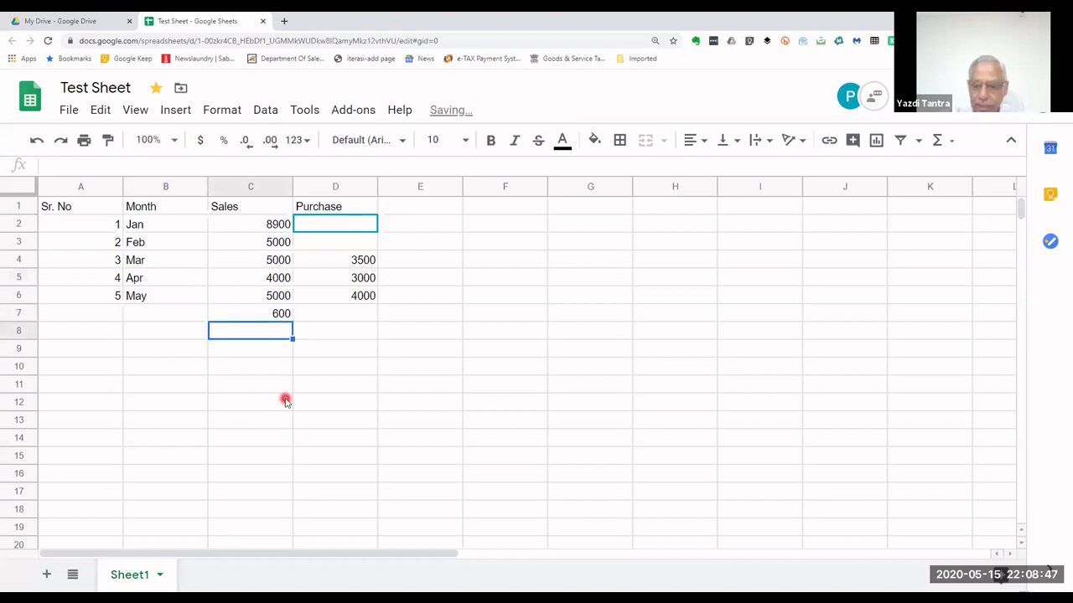
Step: Enter Jun in cell B7 and serial number 6 beside it in cell A7
{"action": "key", "text": "Left"}
{"action": "key", "text": "Up"}
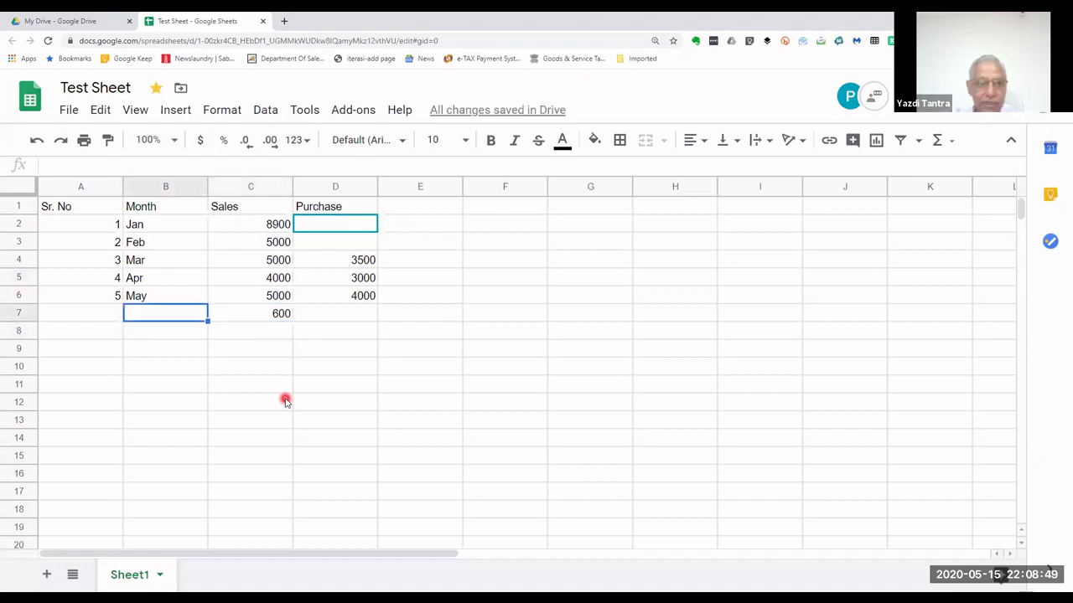
{"action": "type", "text": "Jun"}
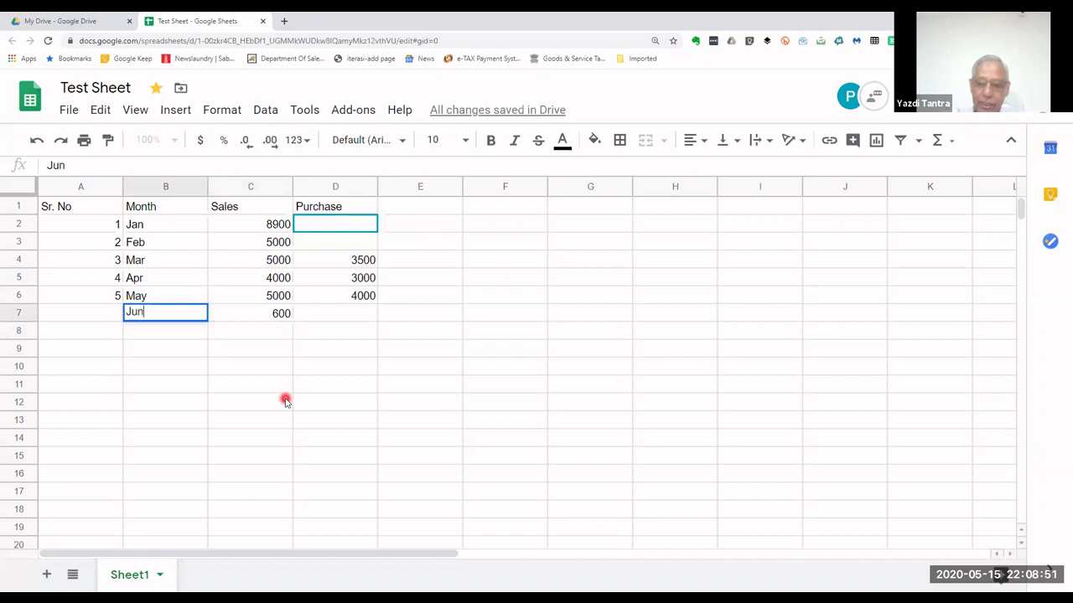
{"action": "key", "text": "Return"}
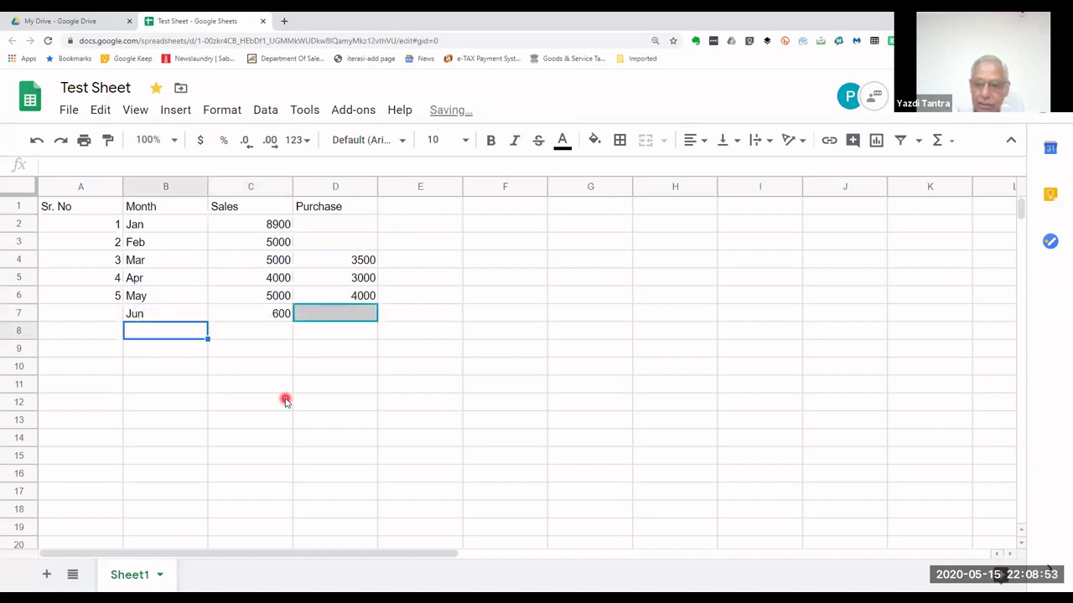
{"action": "key", "text": "Up"}
{"action": "key", "text": "Left"}
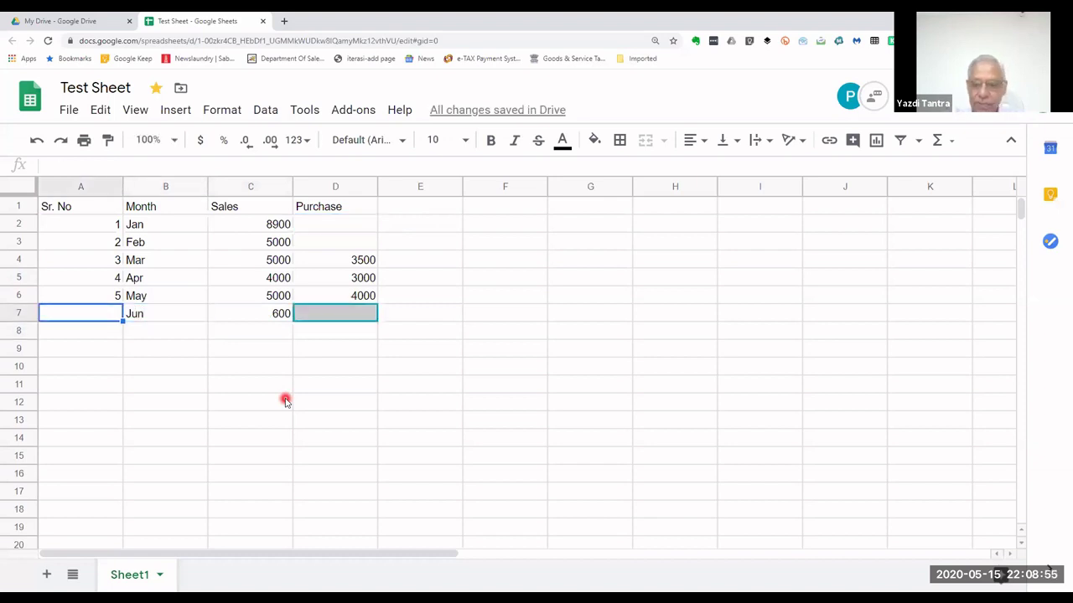
{"action": "type", "text": "6"}
{"action": "key", "text": "Tab"}
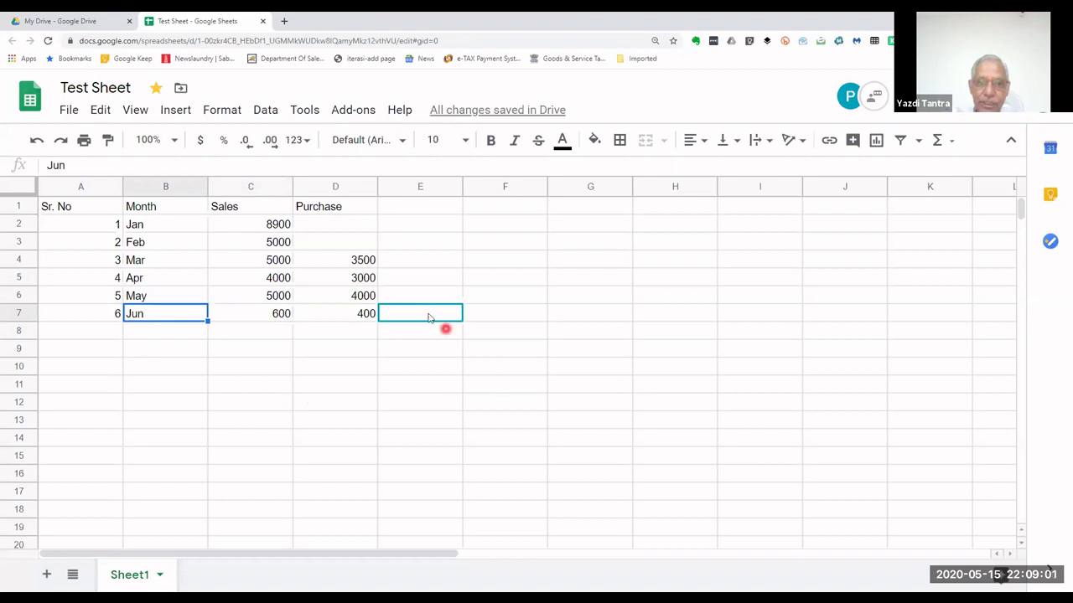
Step: Open the sheet's collaborator chat and send the message "dont type in col d, type in col e"
{"action": "mouse_move", "coordinate": [427, 314]}
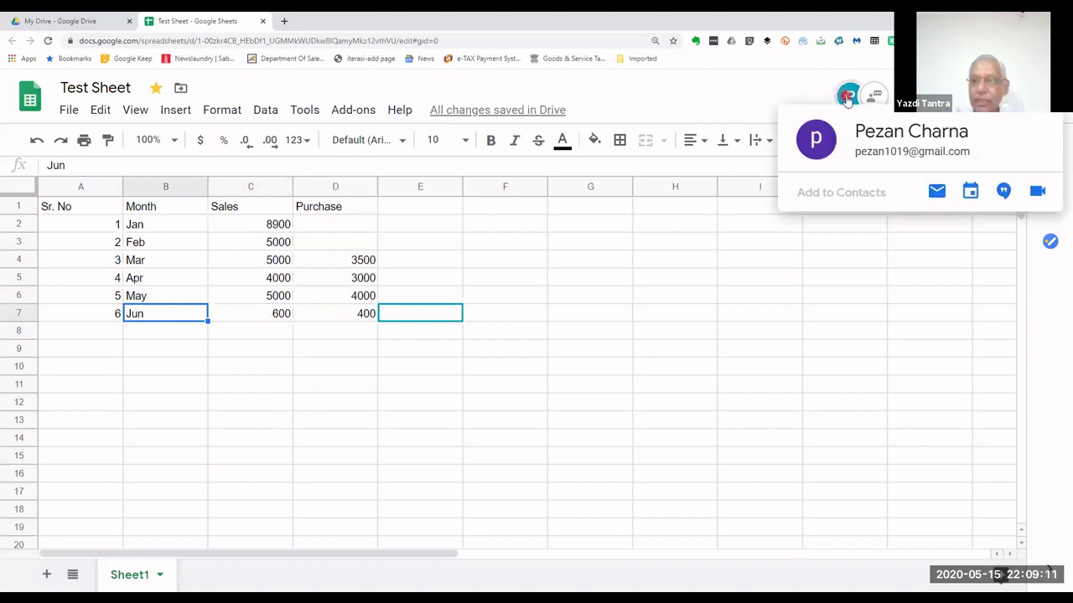
{"action": "left_click", "coordinate": [875, 97]}
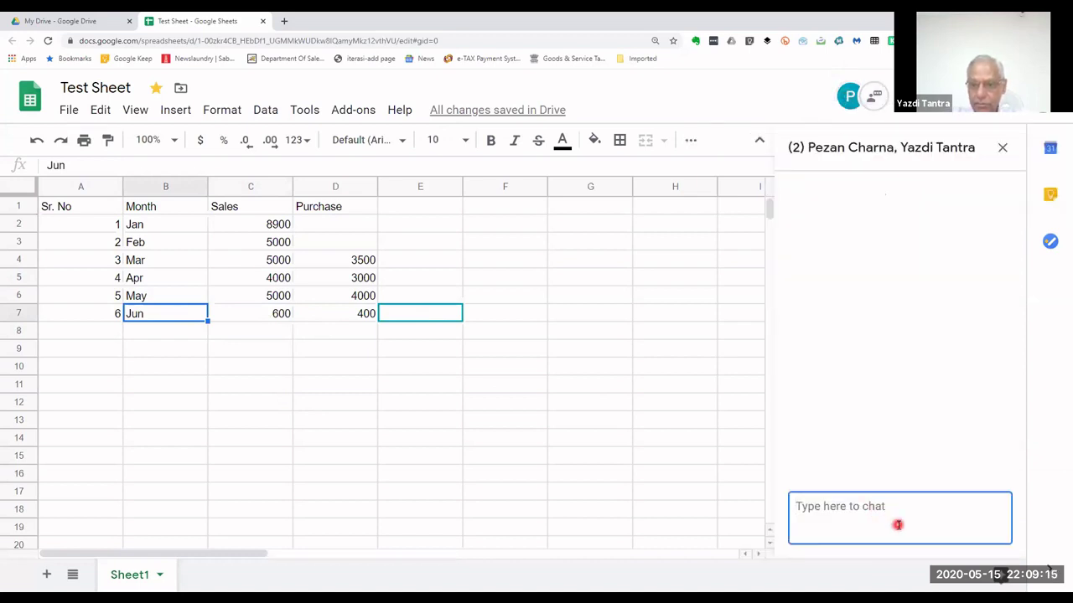
{"action": "type", "text": "dont typ"}
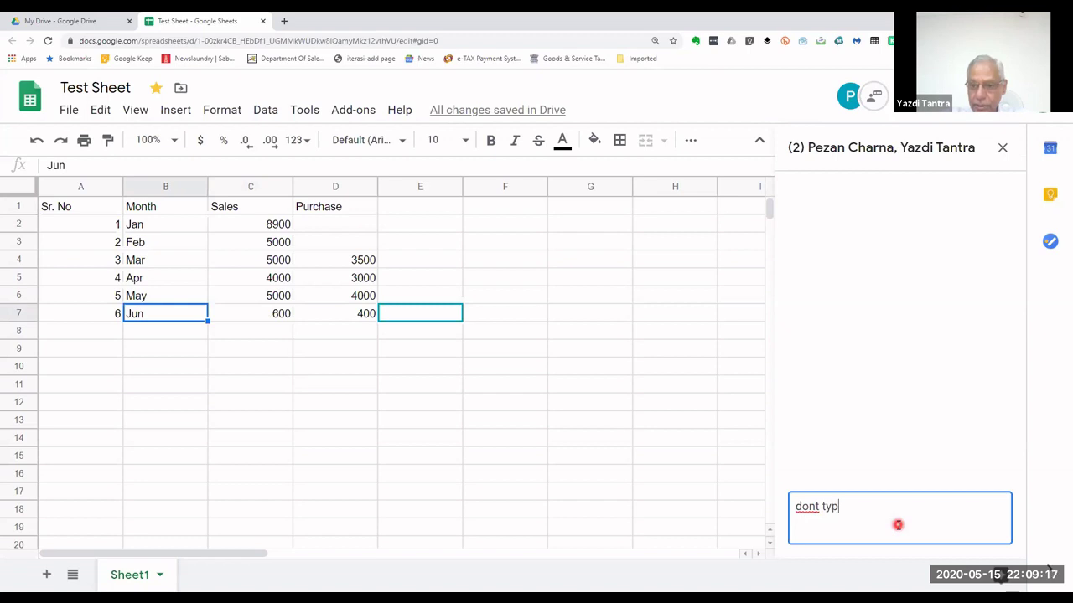
{"action": "type", "text": "e in co"}
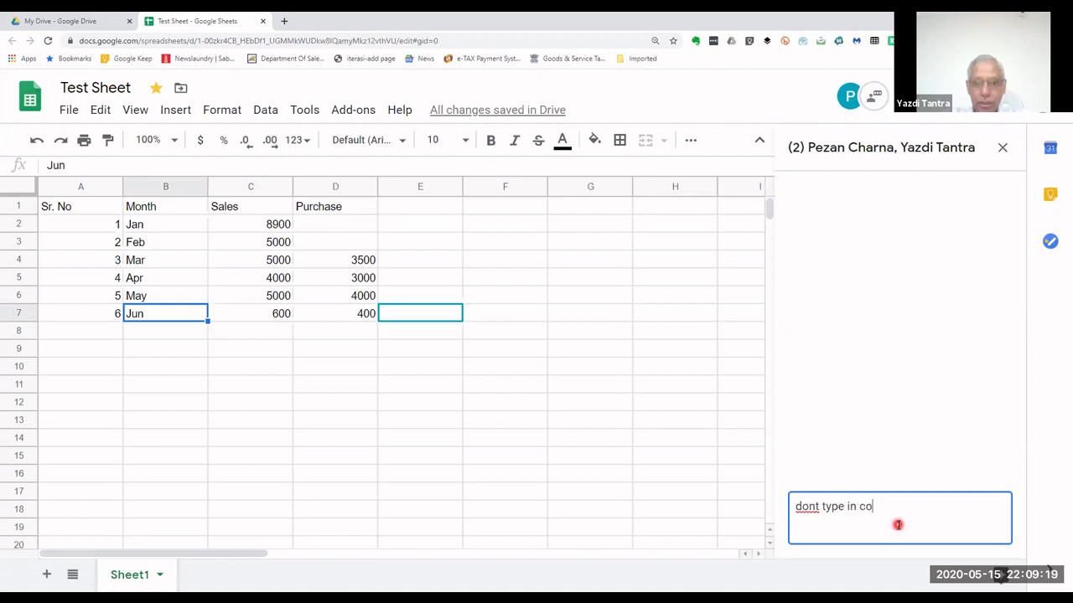
{"action": "type", "text": "l d, "}
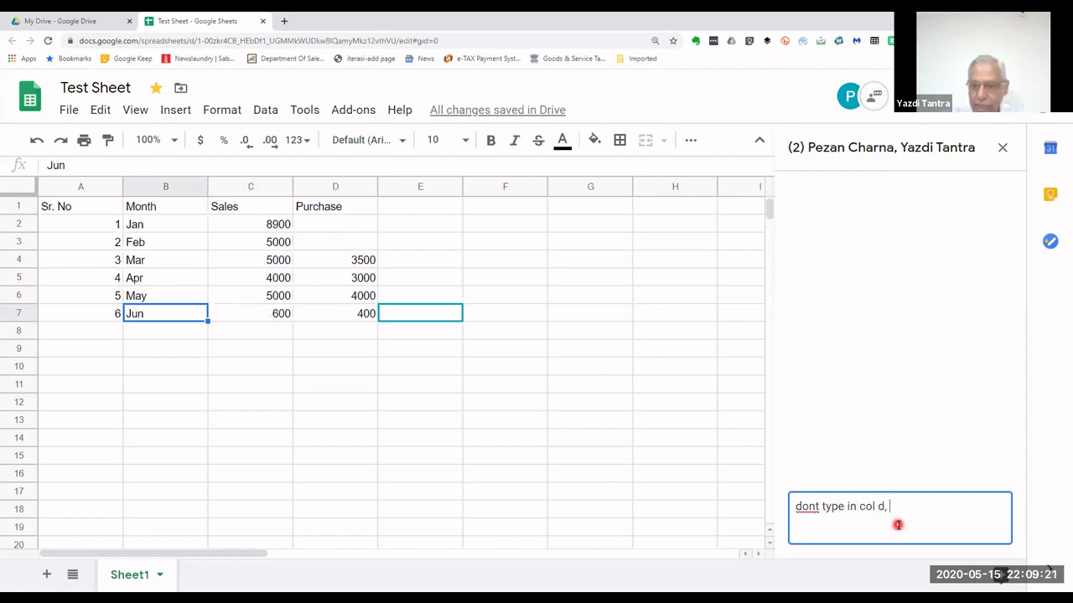
{"action": "type", "text": "type in "}
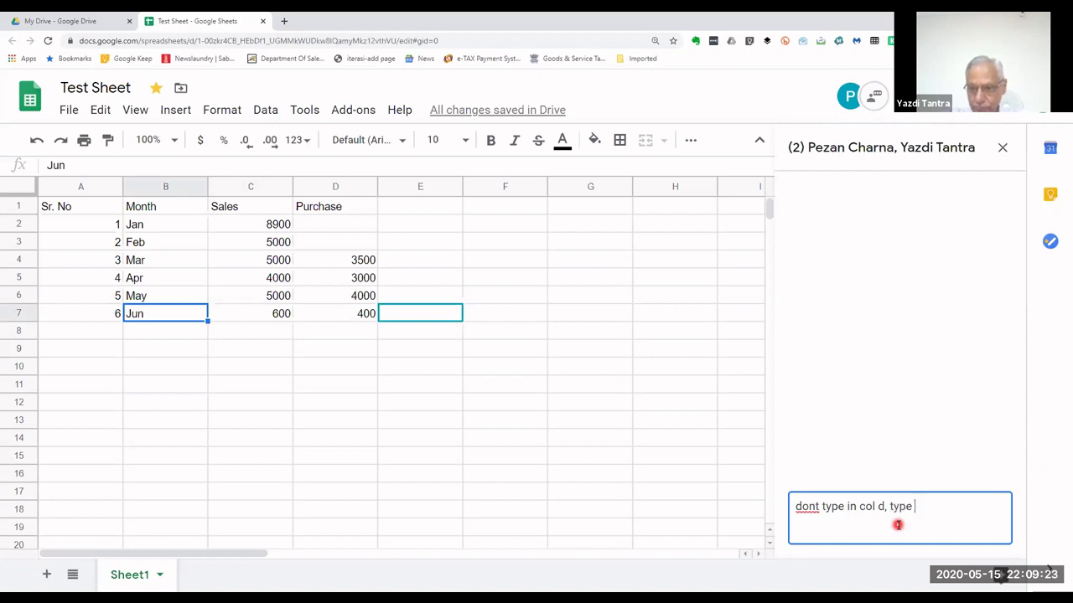
{"action": "type", "text": "col "}
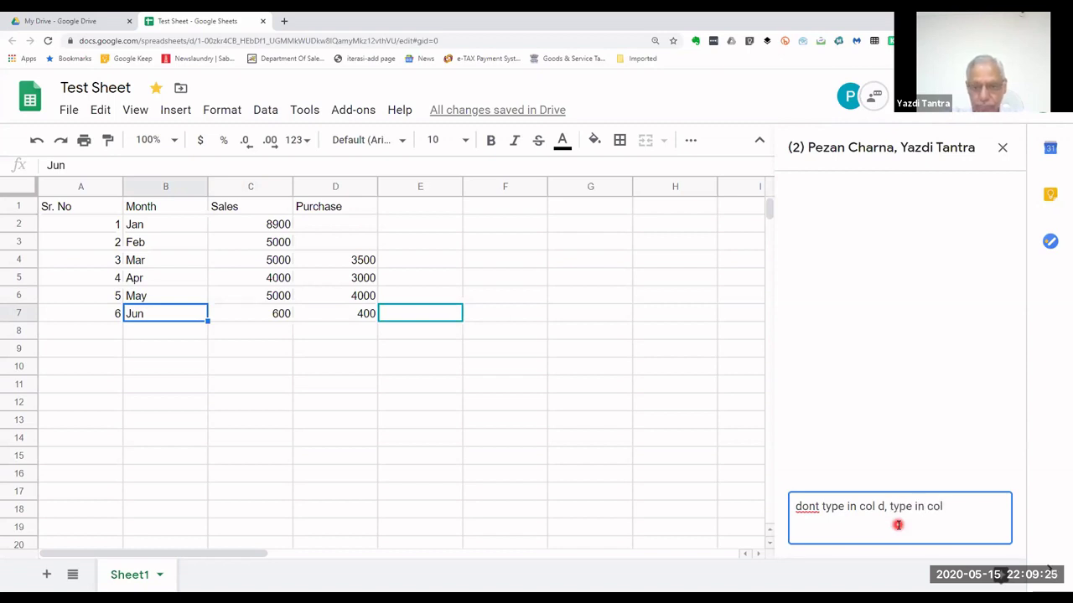
{"action": "type", "text": "e"}
{"action": "key", "text": "Return"}
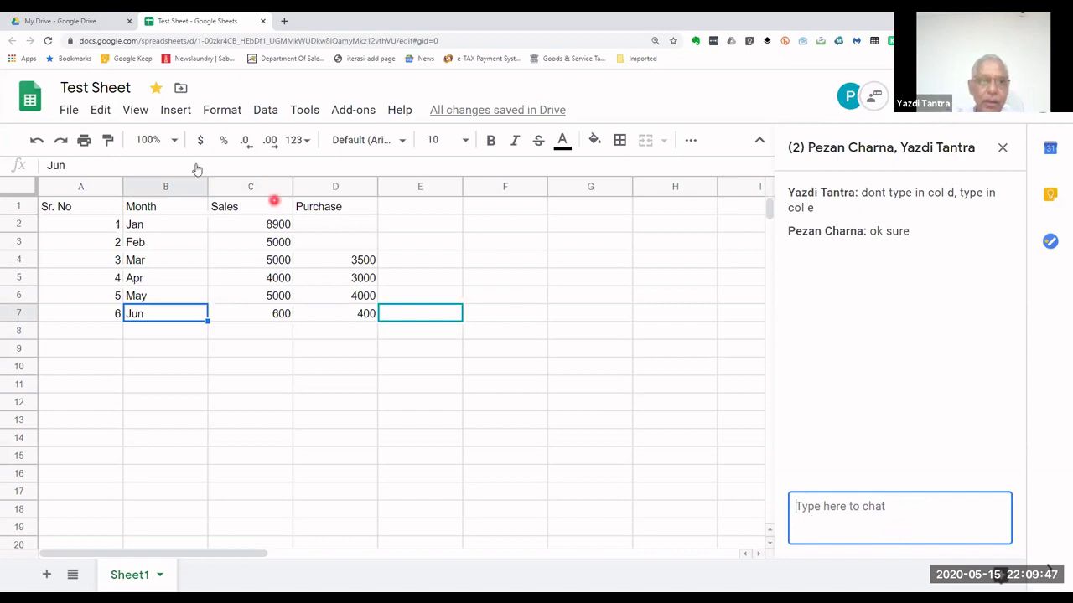
Step: Return to My Drive, review who Test Sheet is shared with and their access level, and close the sharing dialog
{"action": "left_click", "coordinate": [71, 21]}
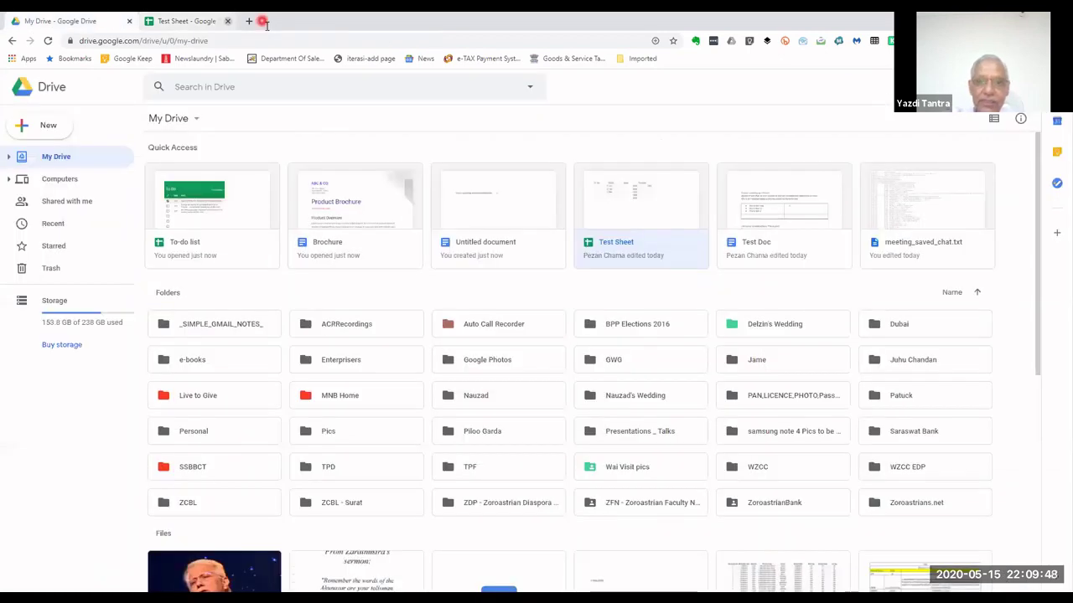
{"action": "right_click", "coordinate": [653, 217]}
{"action": "left_click", "coordinate": [700, 279]}
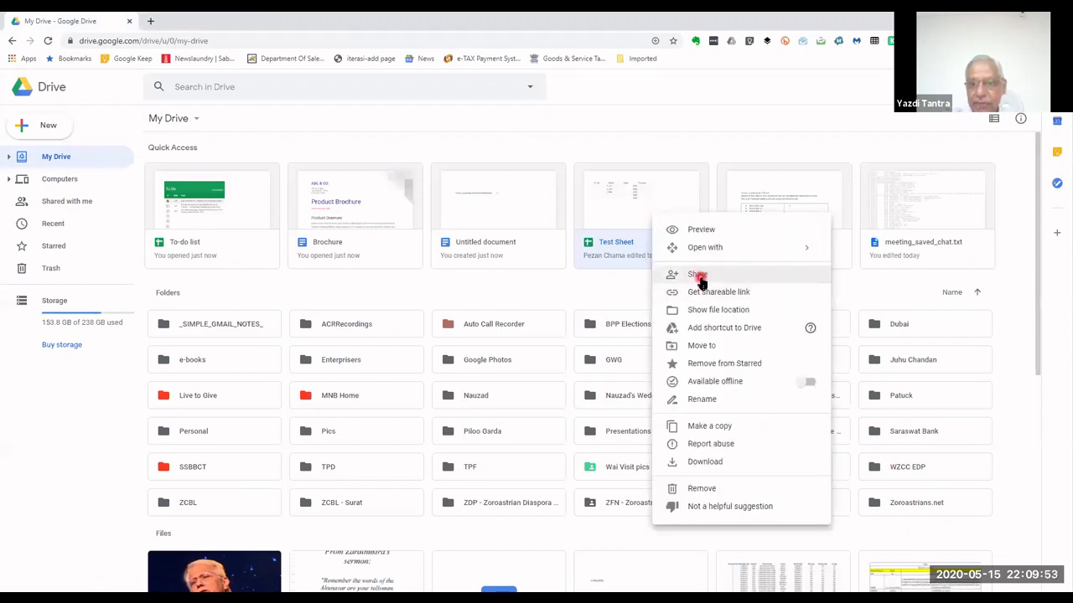
{"action": "left_click", "coordinate": [701, 277]}
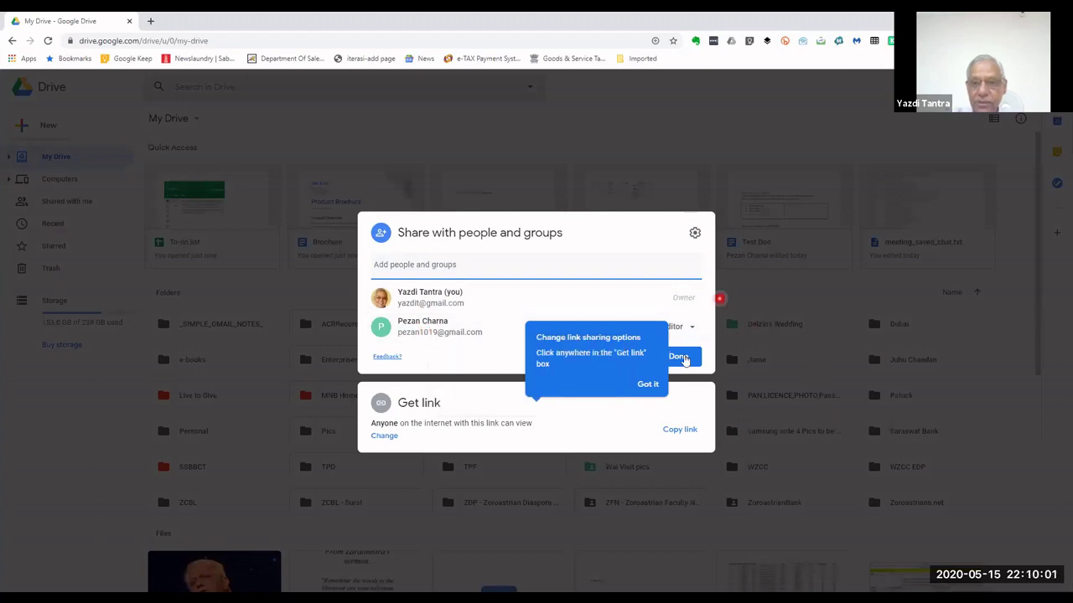
{"action": "left_click", "coordinate": [643, 383]}
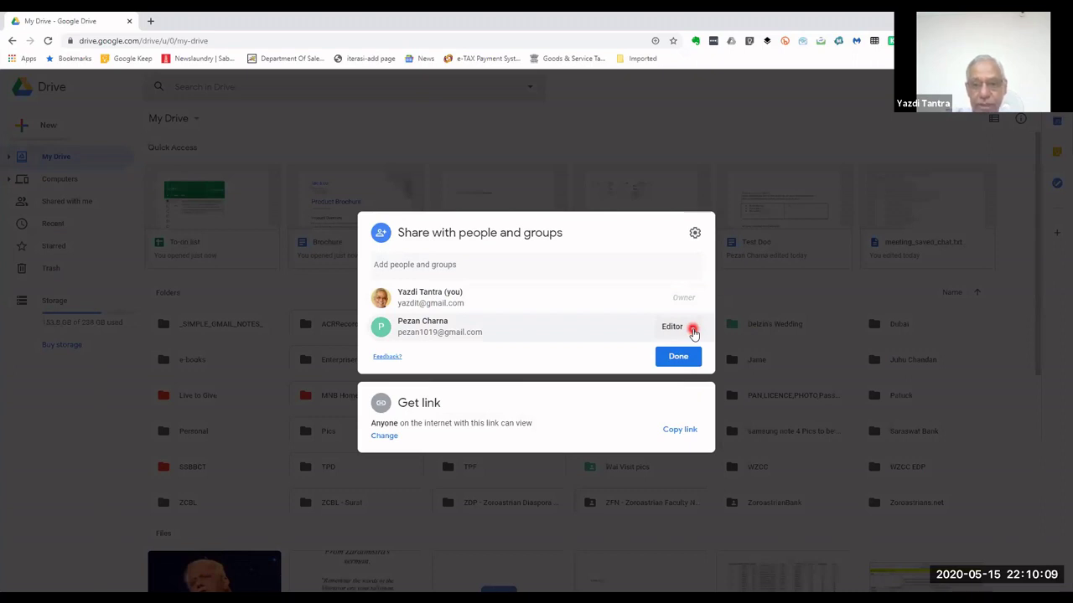
{"action": "left_click", "coordinate": [678, 358]}
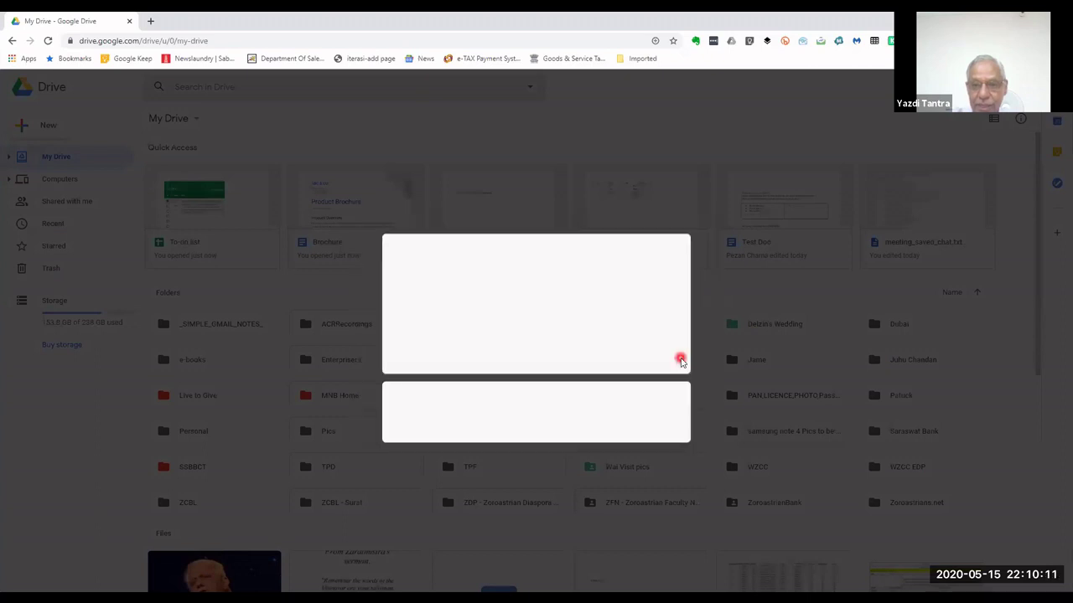
Step: Reopen Test Sheet from Quick Access and enter Jul in cell B8 with sales of 6000 in C8
{"action": "left_click", "coordinate": [645, 215]}
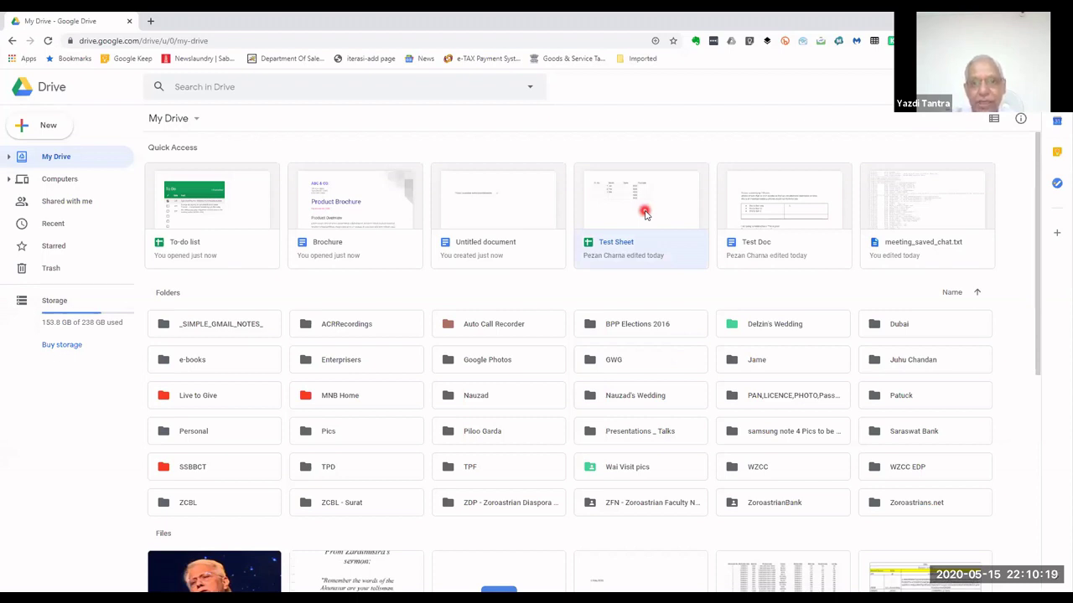
{"action": "left_click", "coordinate": [644, 213]}
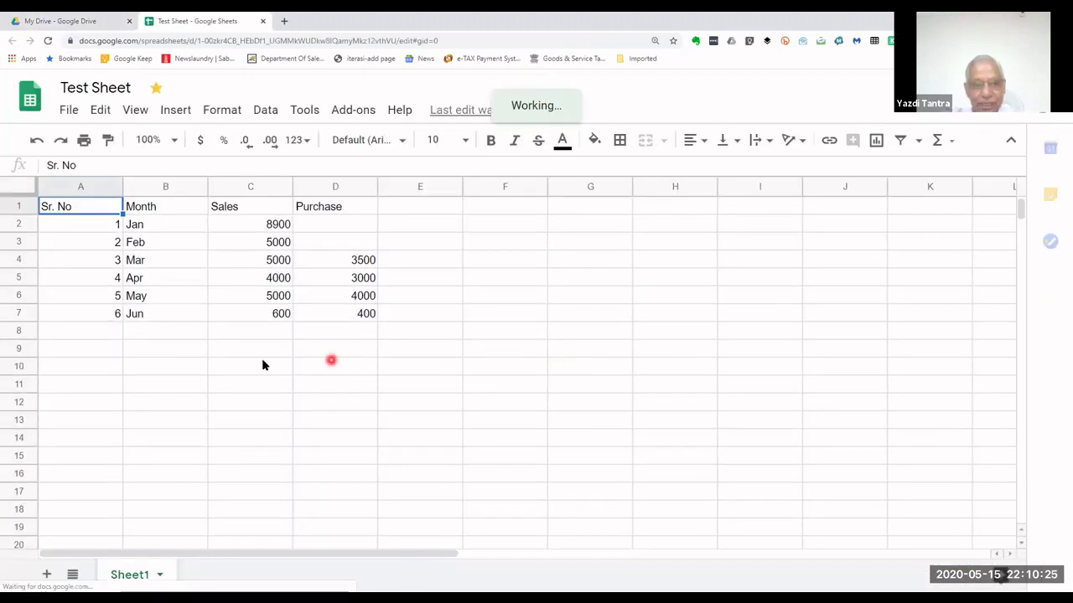
{"action": "left_click", "coordinate": [145, 331]}
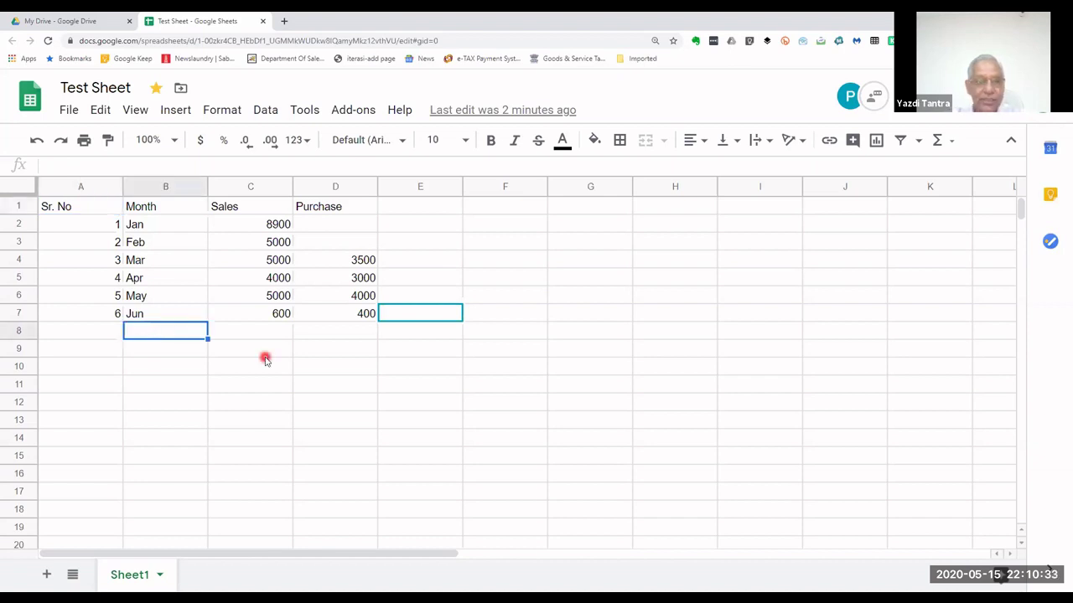
{"action": "type", "text": "Jul"}
{"action": "key", "text": "Tab"}
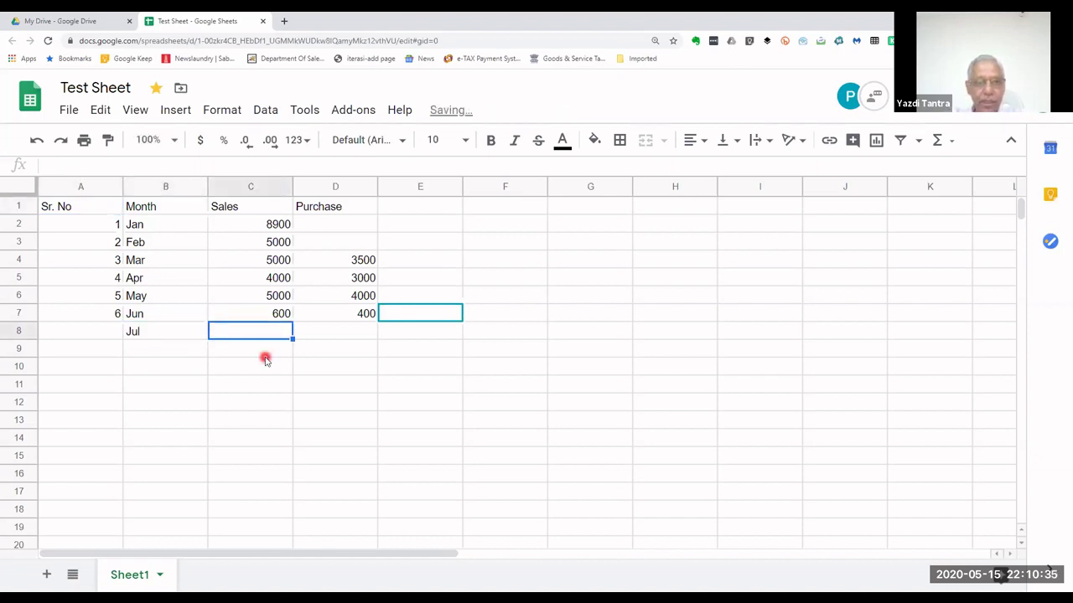
{"action": "type", "text": "6"}
{"action": "type", "text": "00"}
{"action": "key", "text": "Tab"}
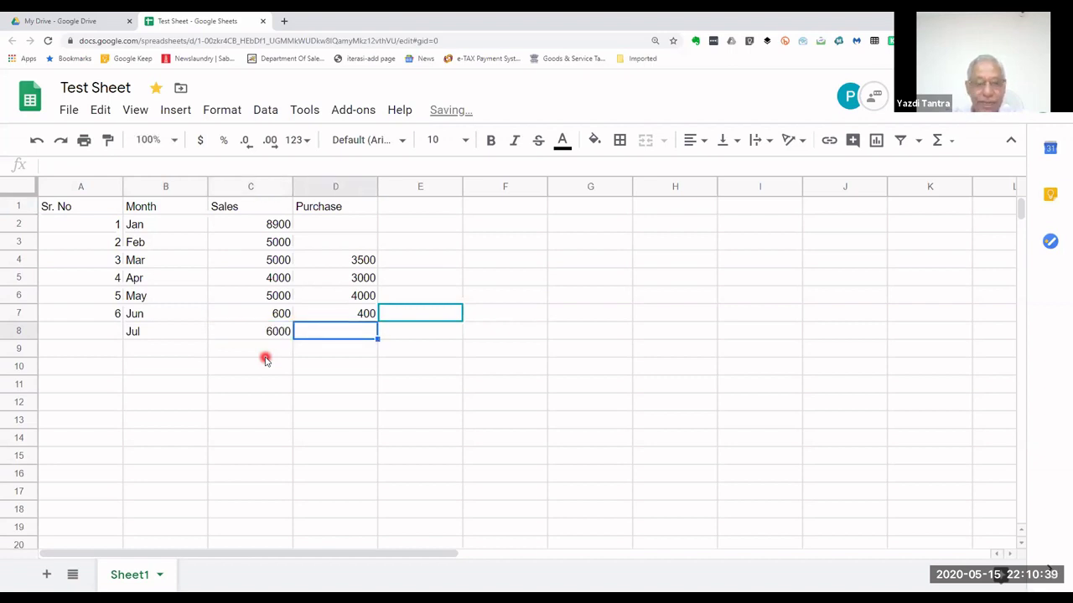
Step: Enter 4000 as the Jun purchase in cell D7 and 5000 in Sales cell C9
{"action": "key", "text": "Up"}
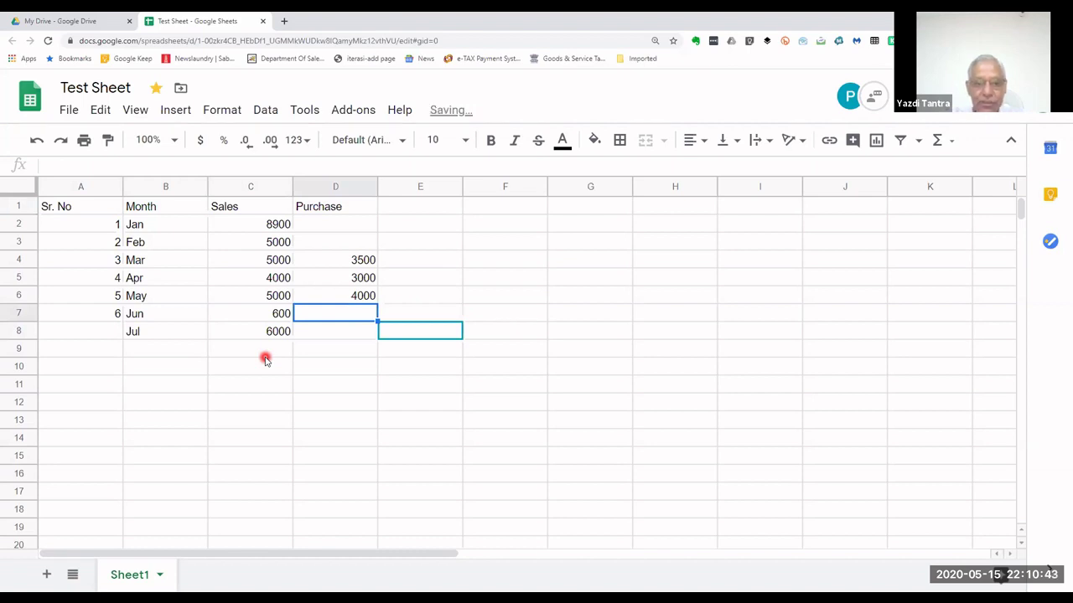
{"action": "type", "text": "4000"}
{"action": "key", "text": "Return"}
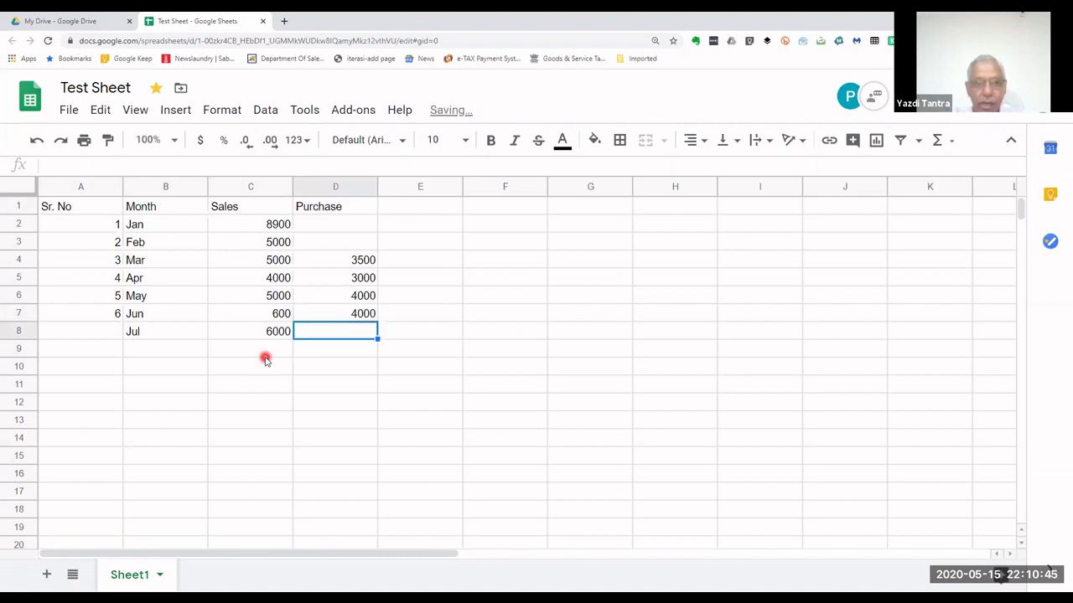
{"action": "left_click", "coordinate": [248, 352]}
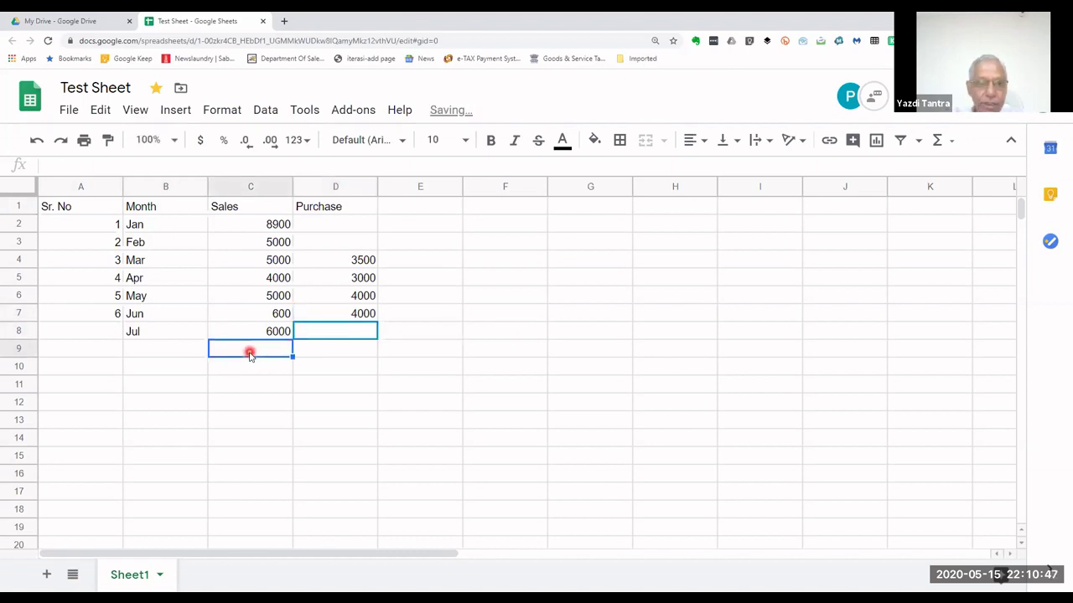
{"action": "type", "text": "5000"}
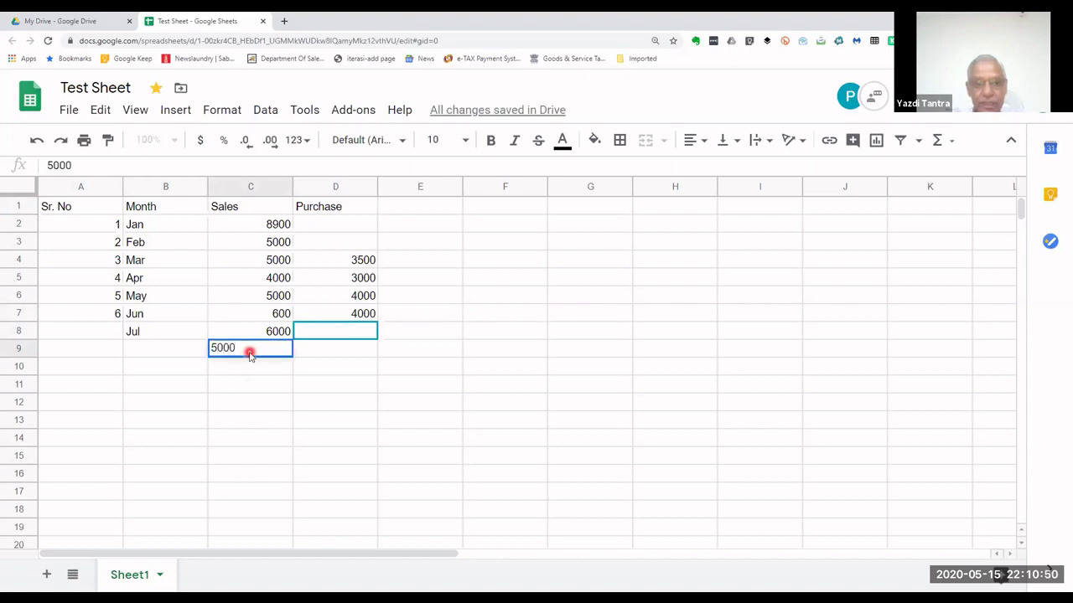
{"action": "key", "text": "Return"}
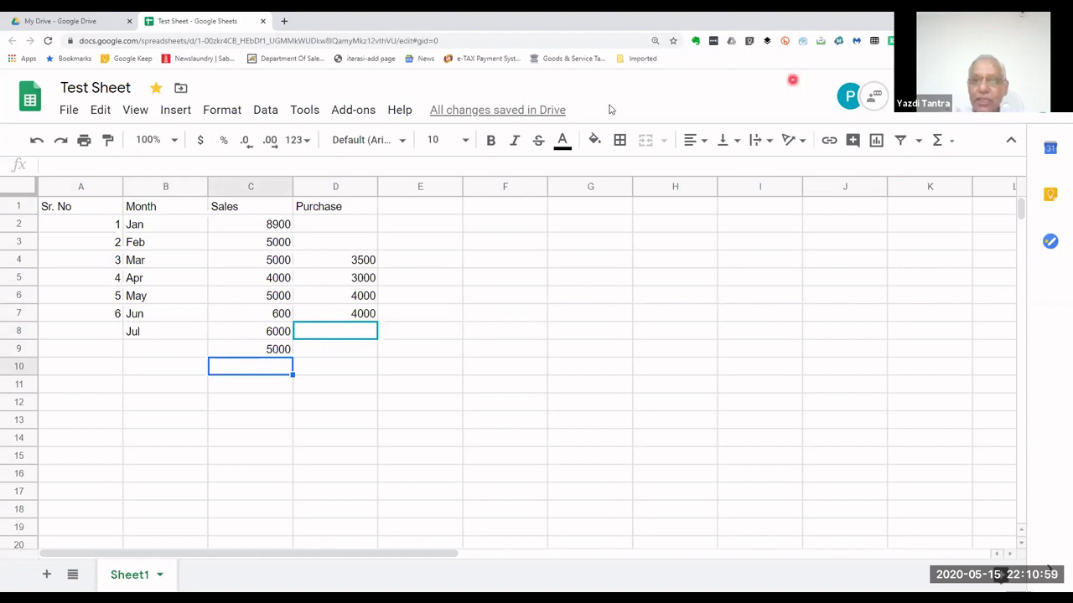
Step: Close Test Sheet and open Test Doc from Quick Access in My Drive
{"action": "left_click", "coordinate": [260, 23]}
{"action": "left_click", "coordinate": [802, 201]}
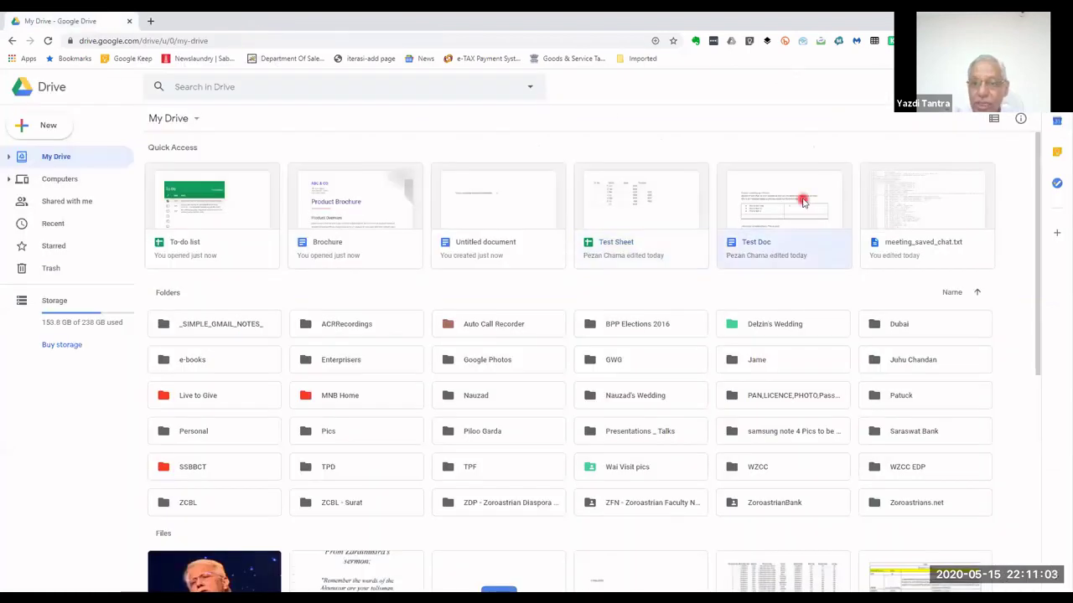
{"action": "double_click", "coordinate": [802, 201]}
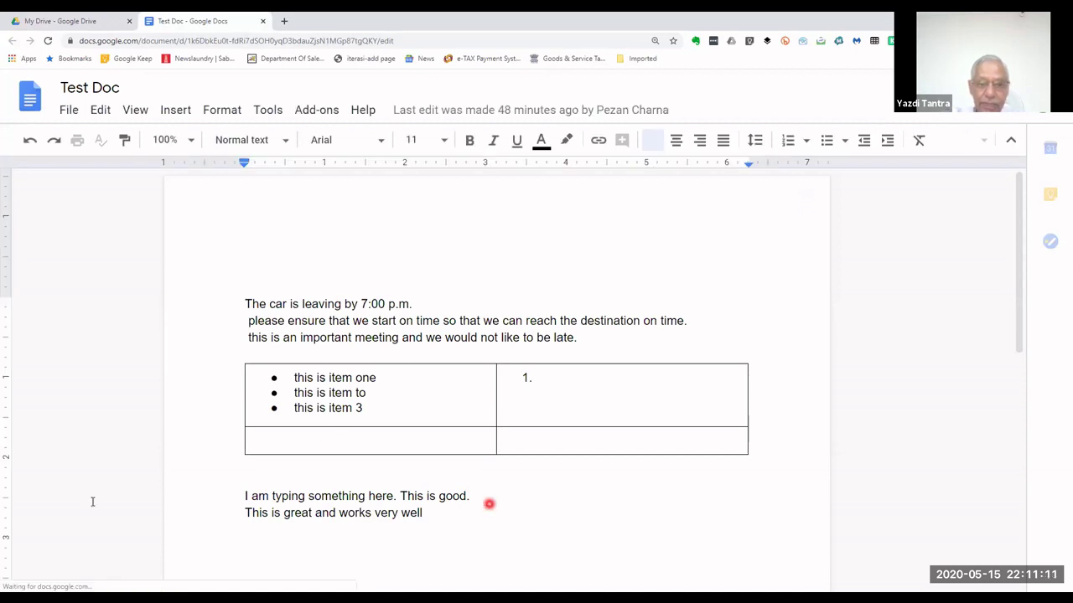
Step: Add the line "This is being edited by me" after a blank line below "This is great and works very well"
{"action": "left_click", "coordinate": [433, 512]}
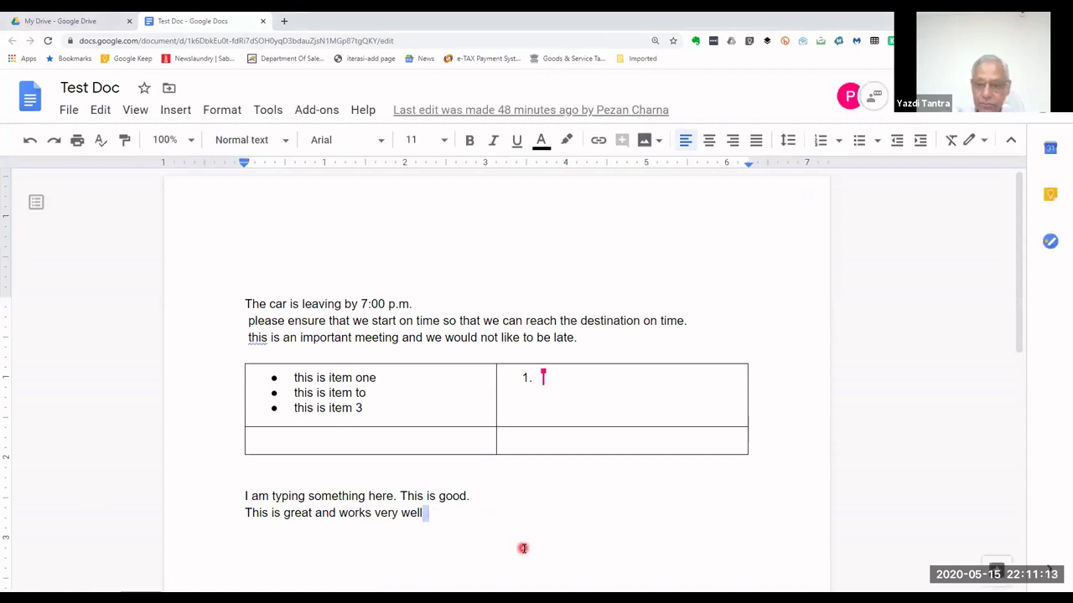
{"action": "key", "text": "Return"}
{"action": "key", "text": "Return"}
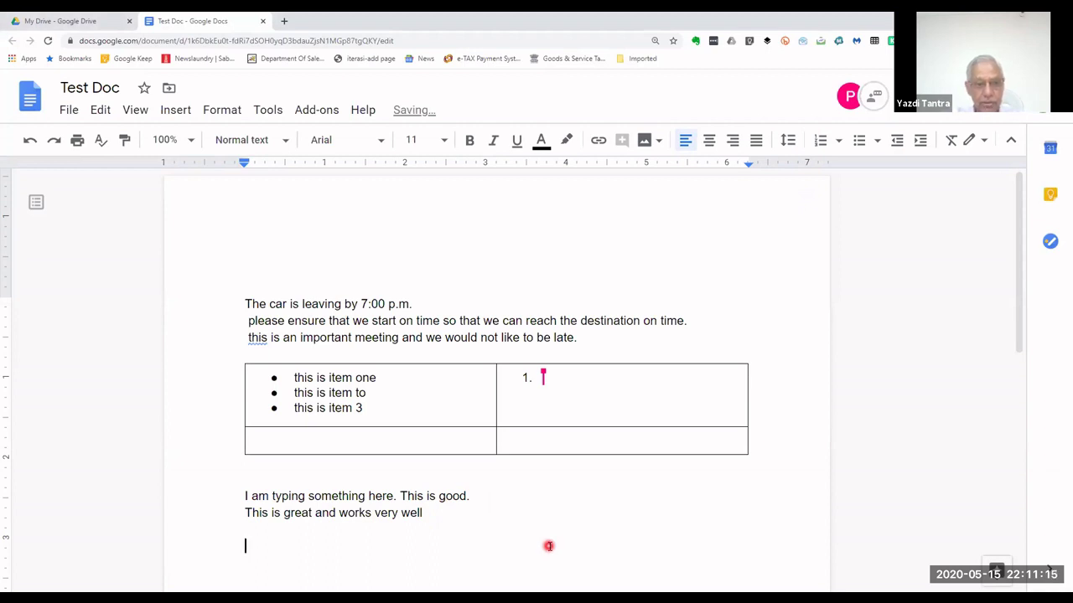
{"action": "type", "text": "This is a"}
{"action": "key", "text": "BackSpace"}
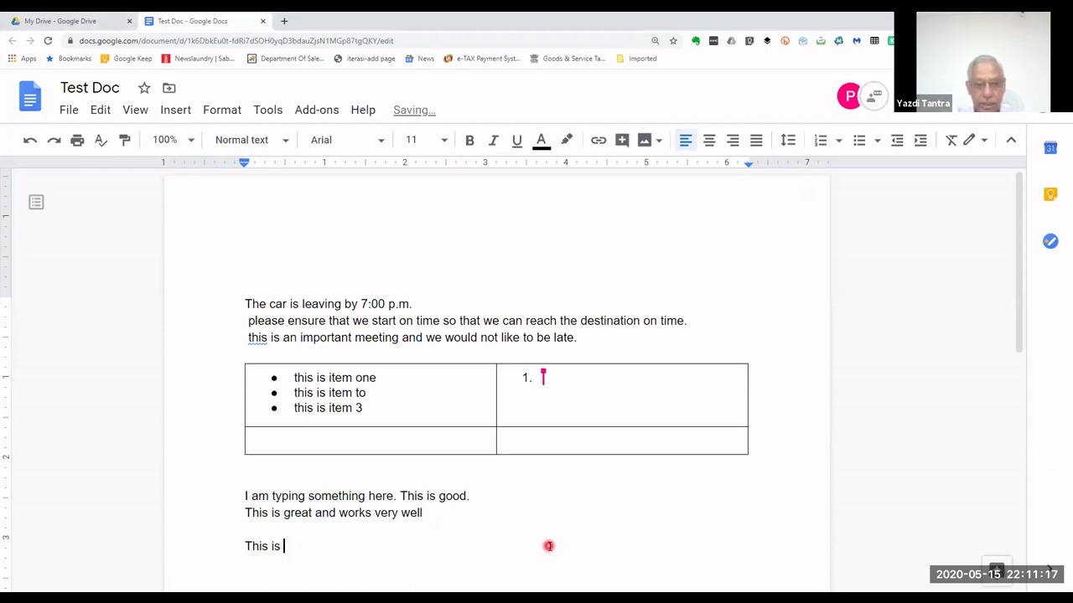
{"action": "type", "text": "being edite"}
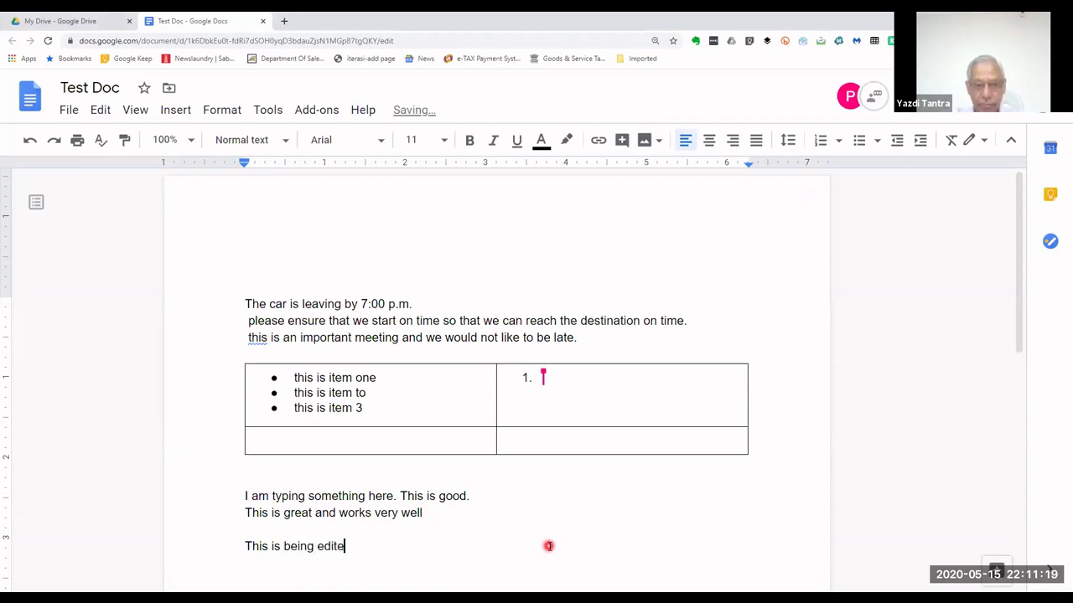
{"action": "type", "text": "d by me"}
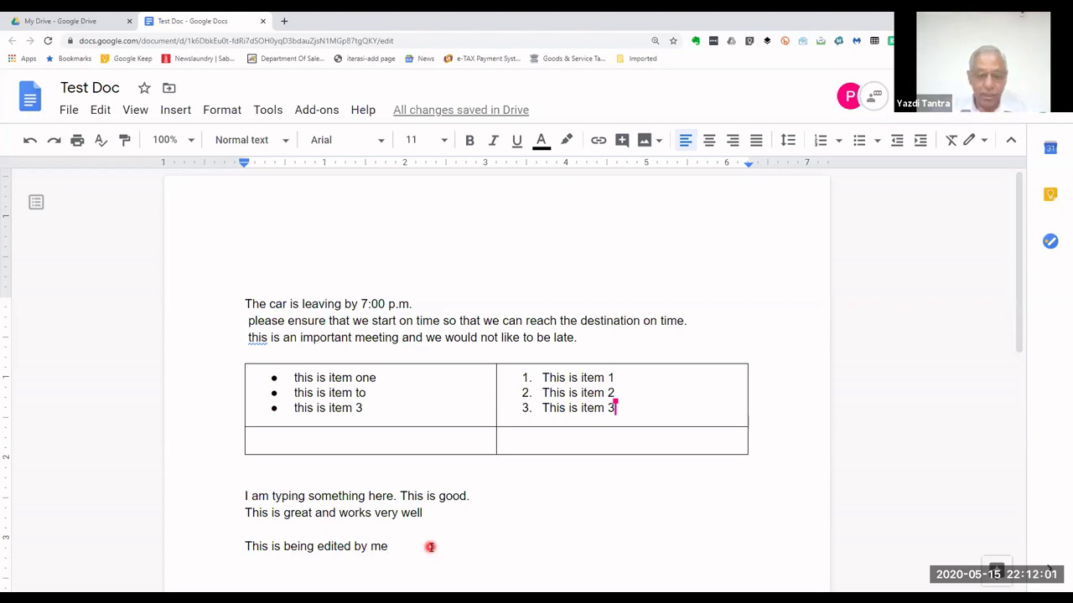
Step: Insert the word "not" before "being" in the last line so it reads "This is not being edited by me"
{"action": "key", "text": "Left"}
{"action": "key", "text": "Left"}
{"action": "key", "text": "Left"}
{"action": "key", "text": "Left"}
{"action": "key", "text": "Left"}
{"action": "key", "text": "Left"}
{"action": "key", "text": "Left"}
{"action": "key", "text": "Left"}
{"action": "key", "text": "Left"}
{"action": "key", "text": "Left"}
{"action": "key", "text": "Left"}
{"action": "key", "text": "Left"}
{"action": "key", "text": "Left"}
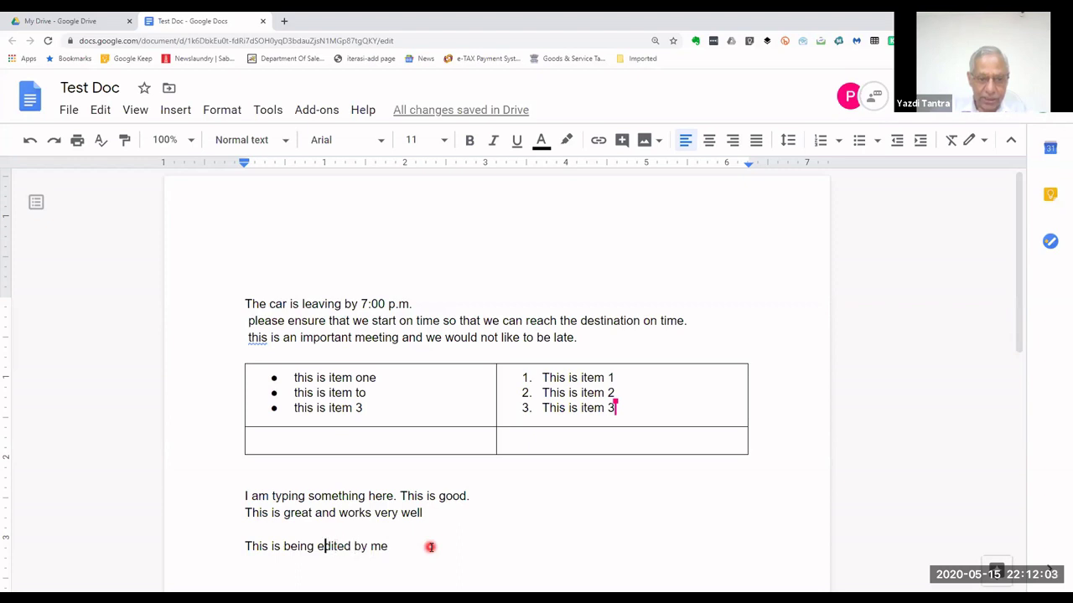
{"action": "key", "text": "Left"}
{"action": "key", "text": "Left"}
{"action": "key", "text": "Left"}
{"action": "key", "text": "Left"}
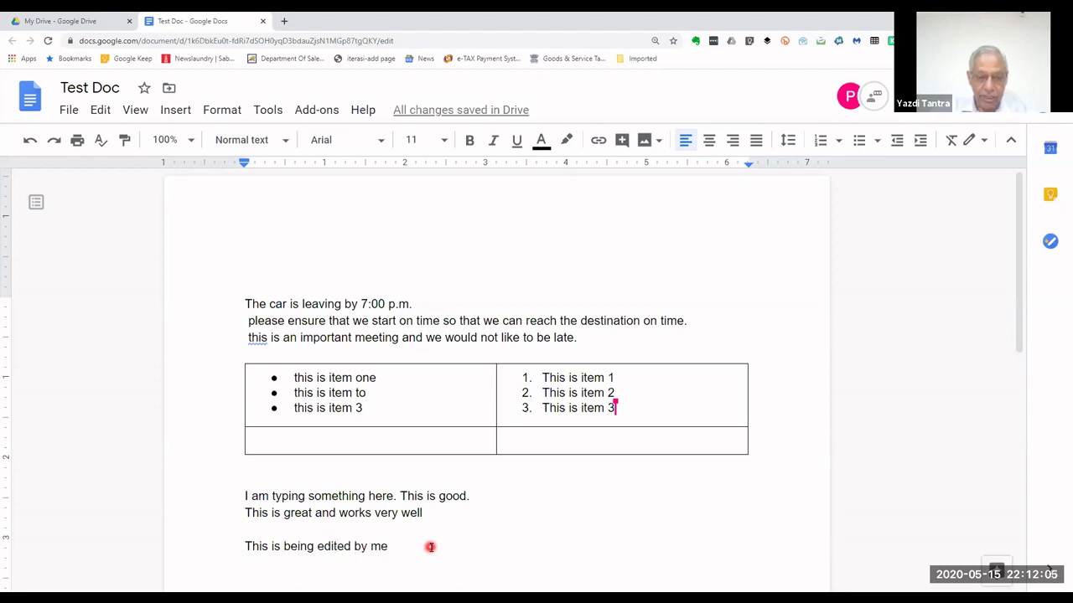
{"action": "type", "text": "not"}
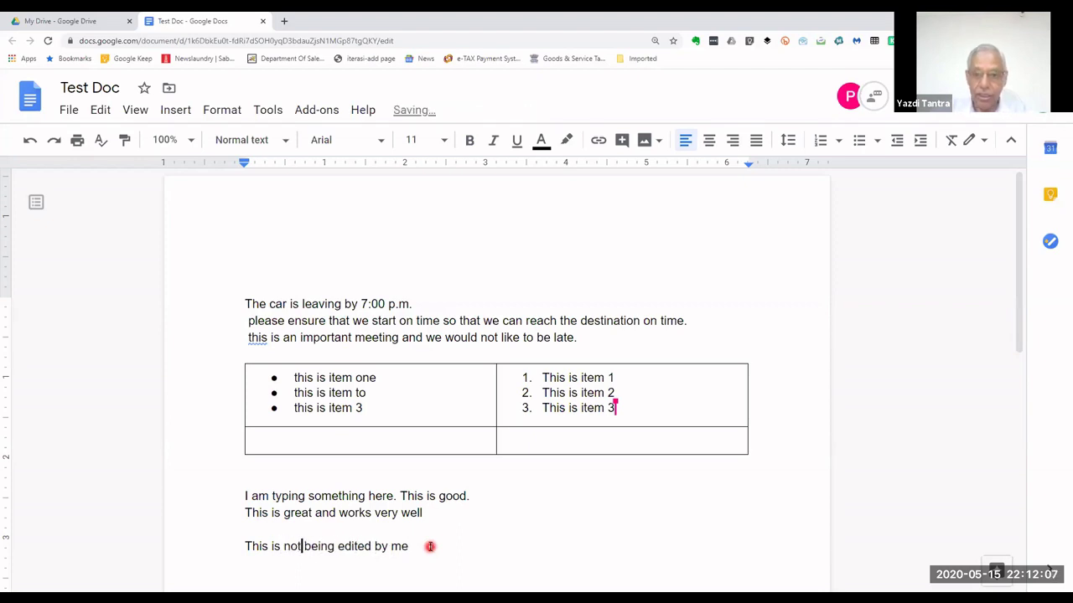
Step: Change the third numbered item in the table to read "This is item 4"
{"action": "left_click", "coordinate": [600, 407]}
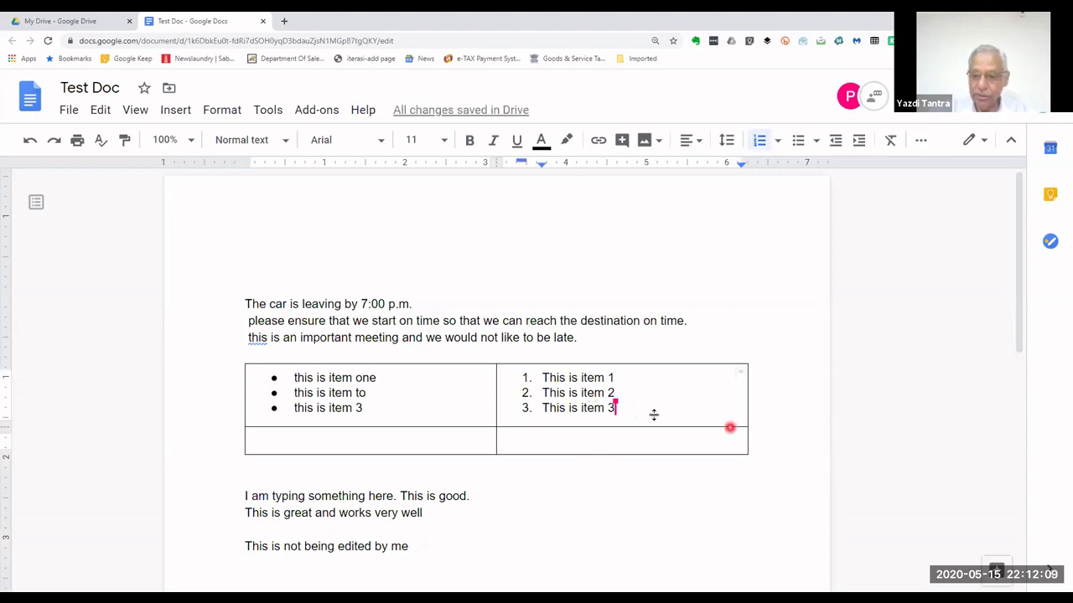
{"action": "key", "text": "Delete"}
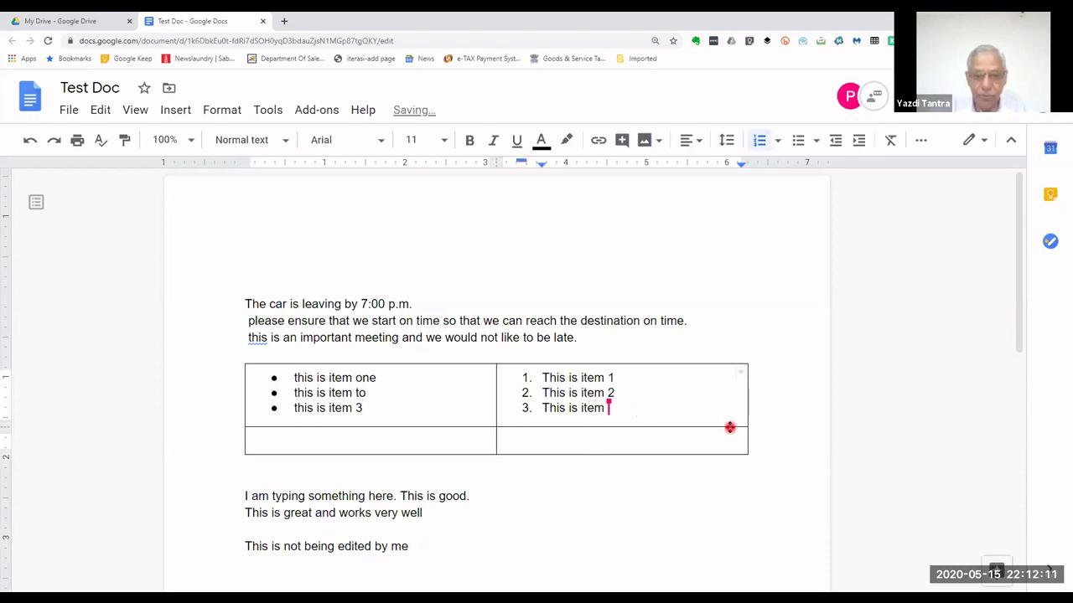
{"action": "type", "text": "4"}
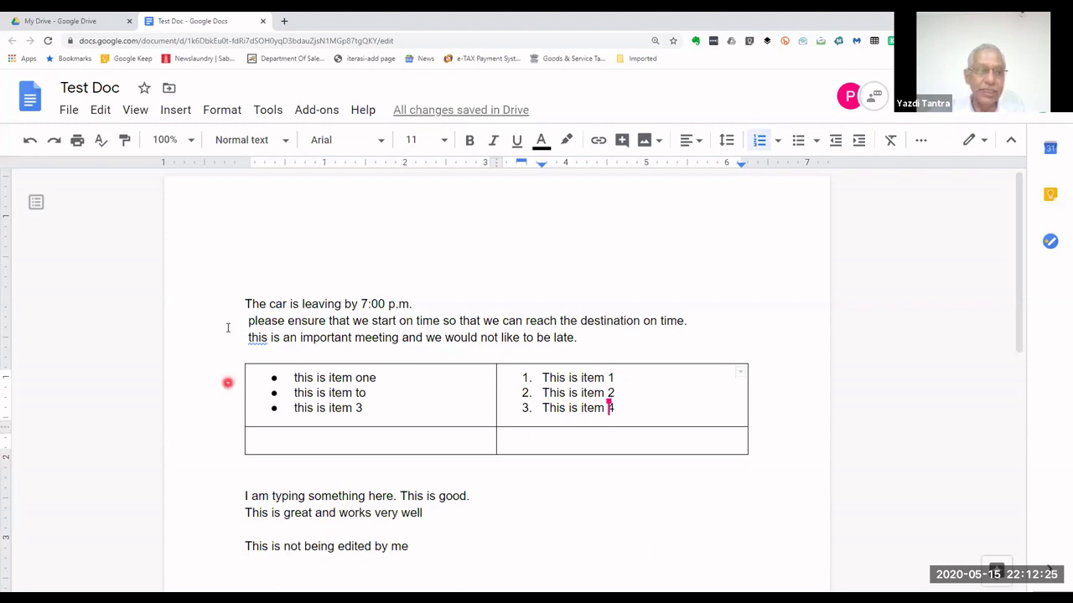
Step: Look at Test Doc's version history options and its notification and comment controls
{"action": "left_click", "coordinate": [69, 112]}
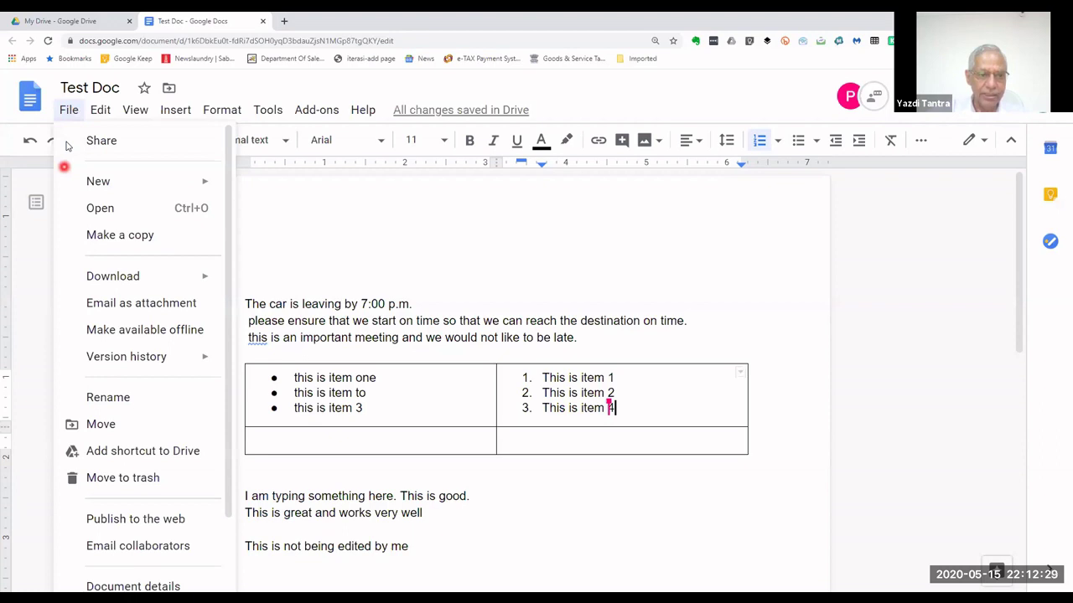
{"action": "mouse_move", "coordinate": [140, 360]}
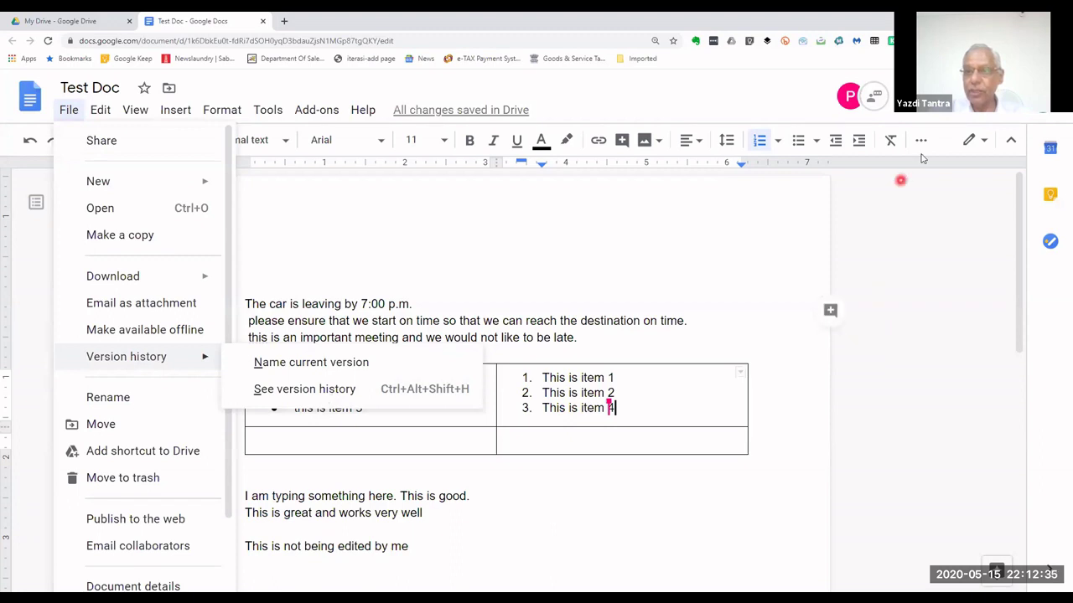
{"action": "left_click", "coordinate": [911, 113]}
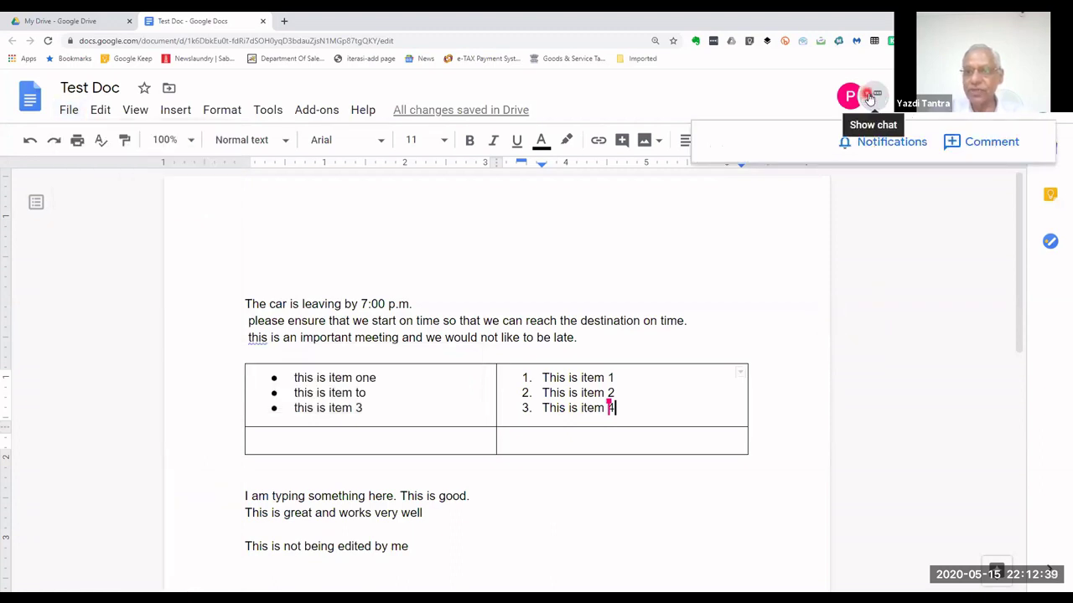
Step: Show Test Doc's chat and the Editing, Suggesting and Viewing mode choices, and close the document
{"action": "left_click", "coordinate": [872, 98]}
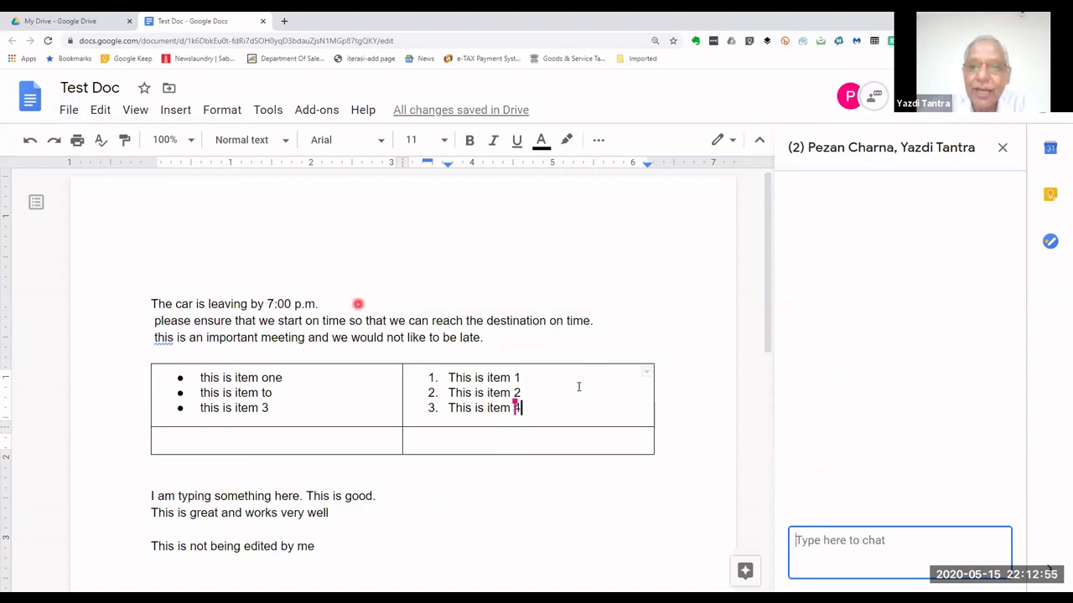
{"action": "left_click", "coordinate": [731, 140]}
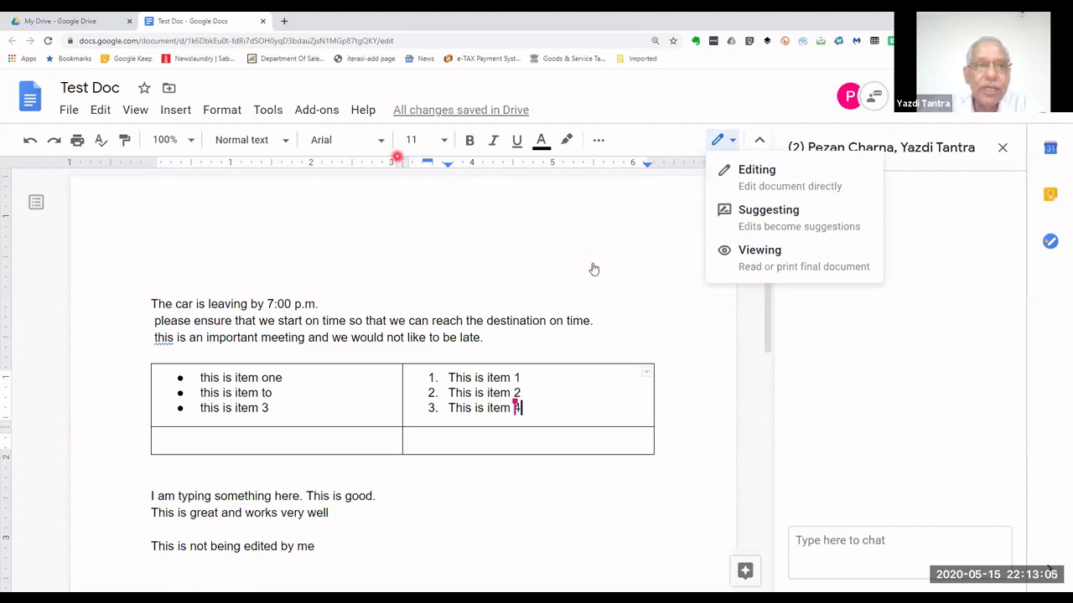
{"action": "left_click", "coordinate": [262, 21]}
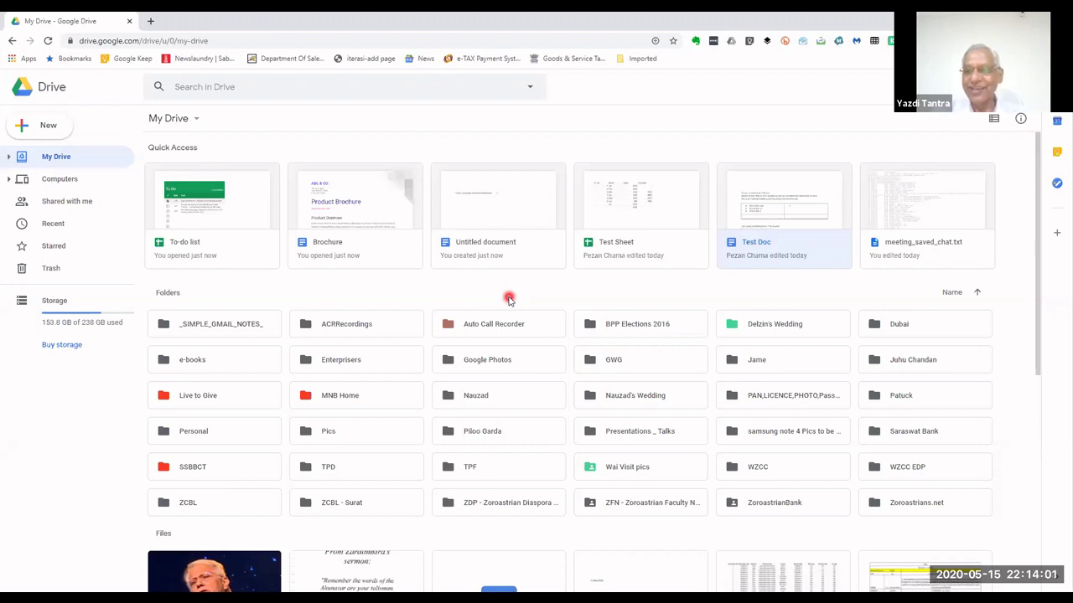
{"action": "left_click", "coordinate": [865, 428]}
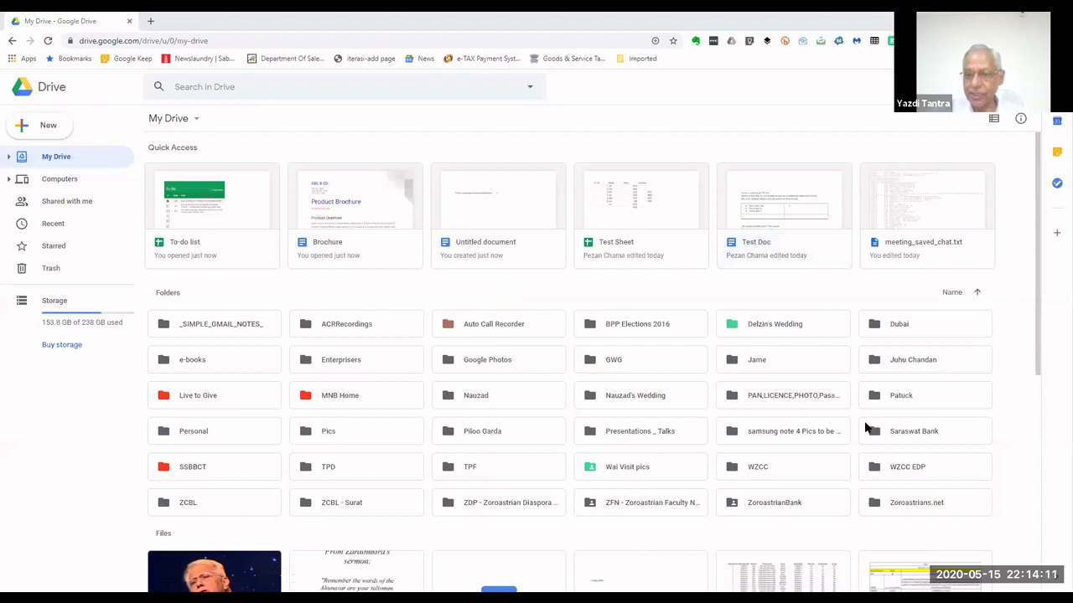
{"action": "left_click", "coordinate": [783, 459]}
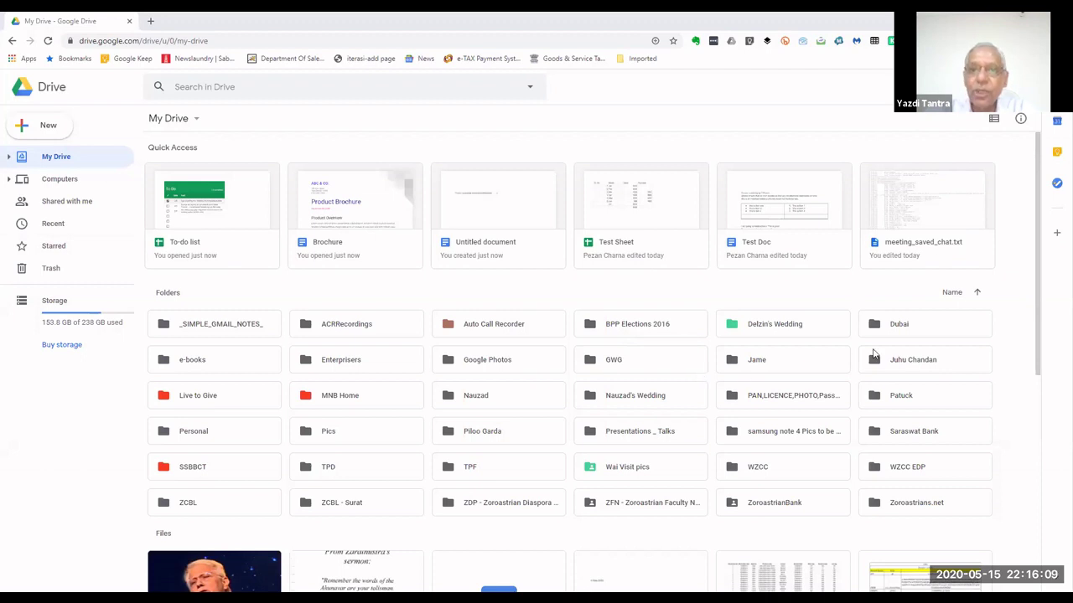
Step: Open Test Sheet from Quick Access, view its collaborator chat, and close the sheet
{"action": "left_click", "coordinate": [643, 210]}
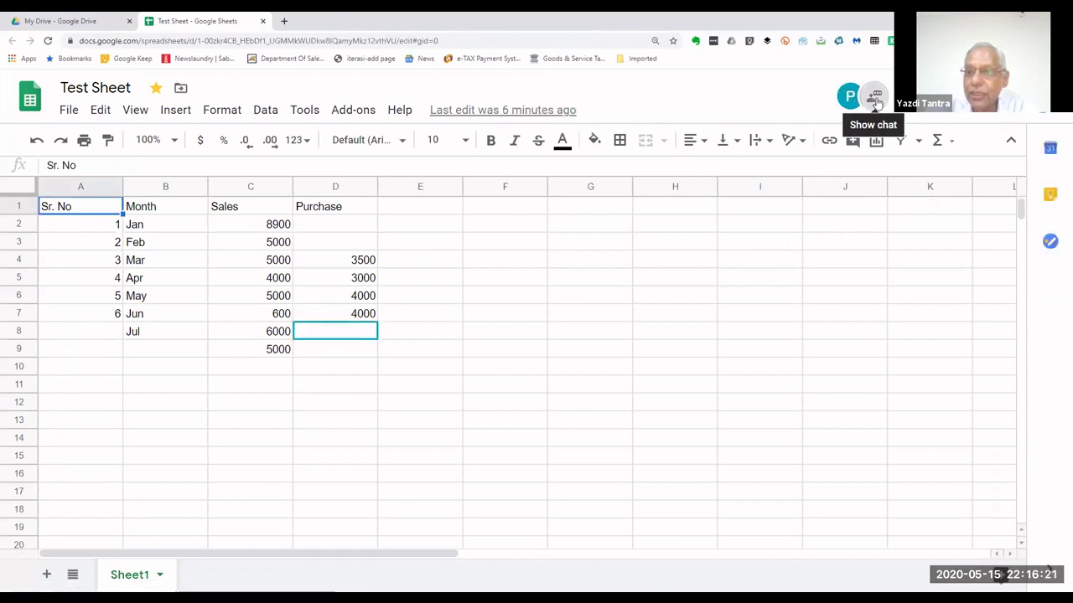
{"action": "left_click", "coordinate": [876, 103]}
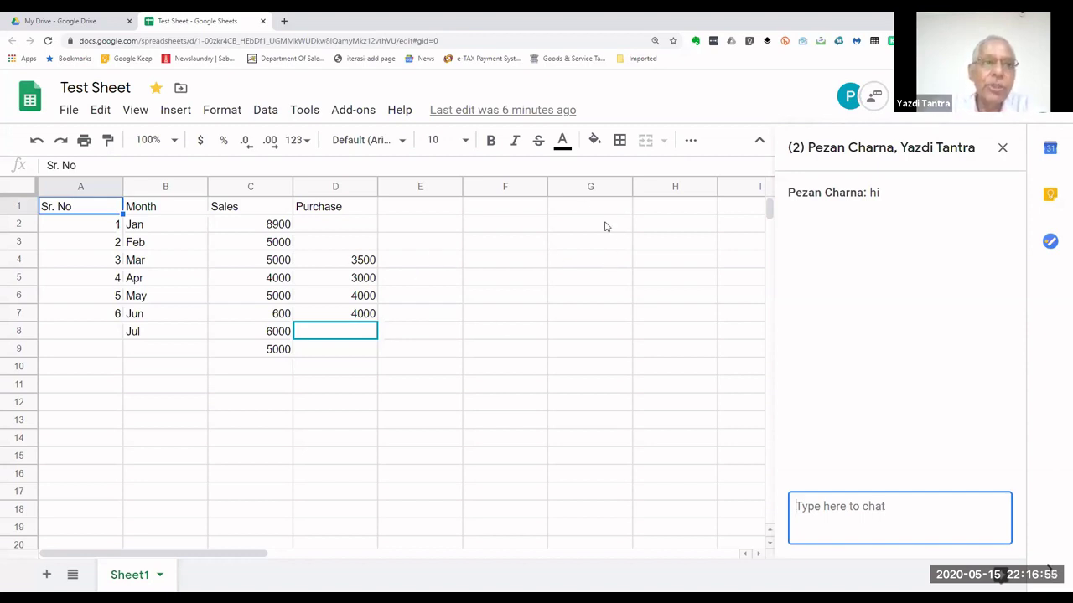
{"action": "left_click", "coordinate": [264, 21]}
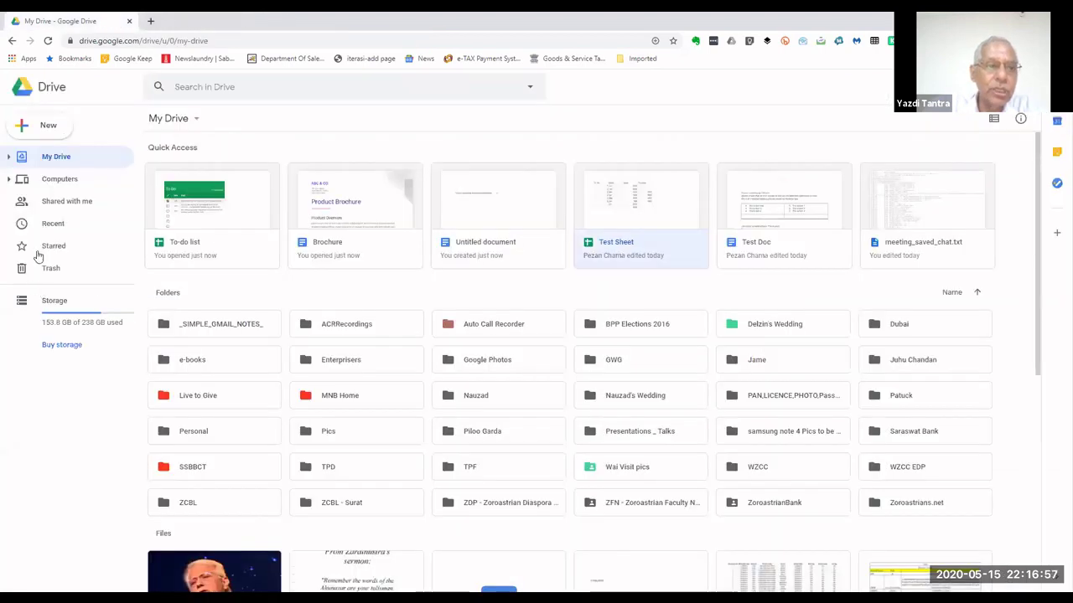
Step: Browse the Computers section of Drive to the Documents folder backed up from My Laptop
{"action": "left_click", "coordinate": [50, 180]}
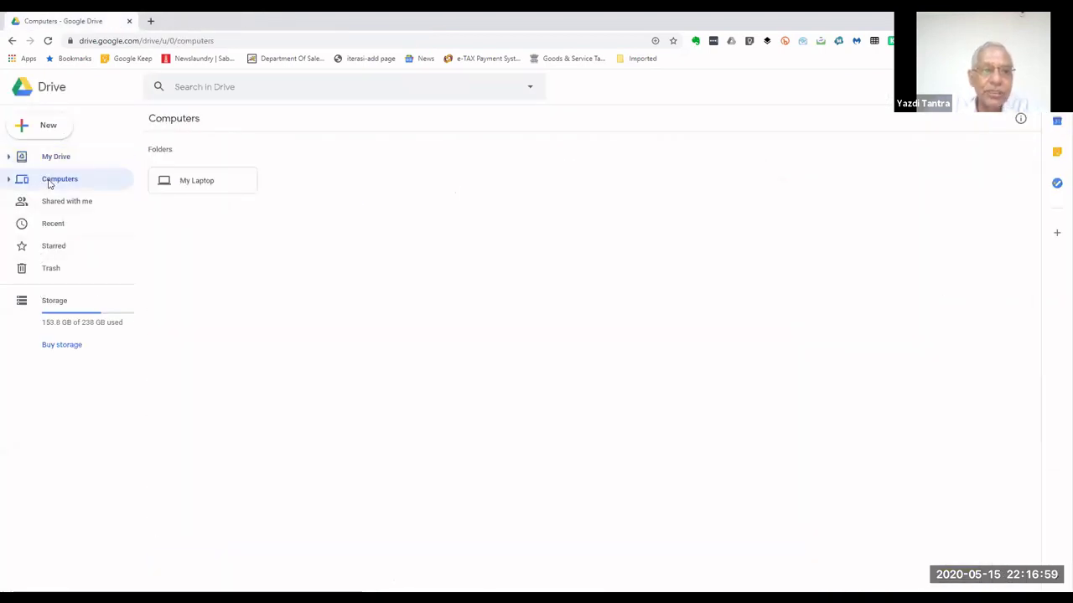
{"action": "double_click", "coordinate": [199, 183]}
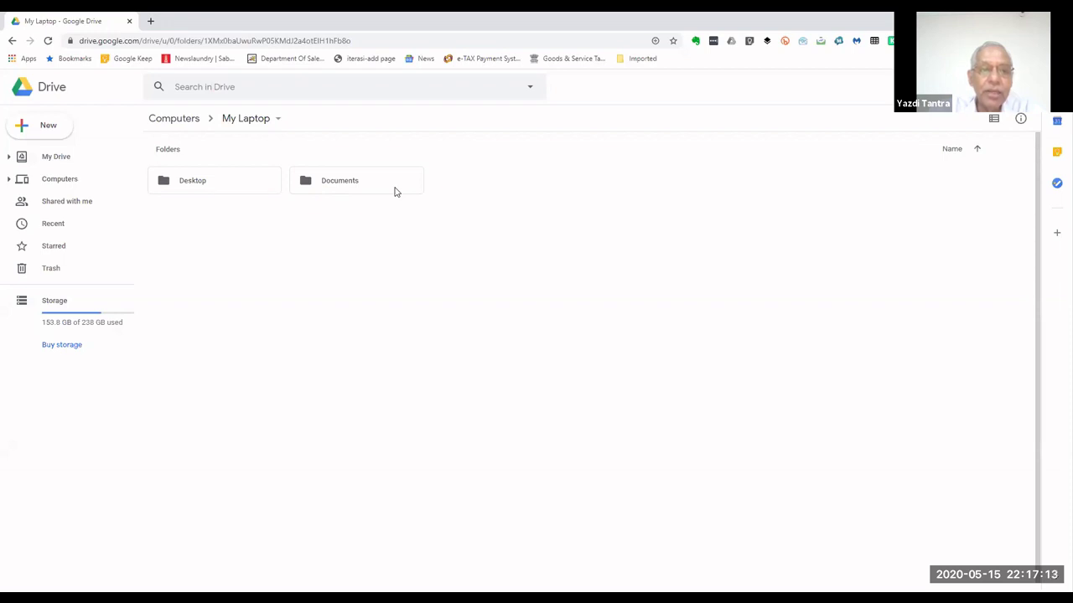
{"action": "double_click", "coordinate": [334, 185]}
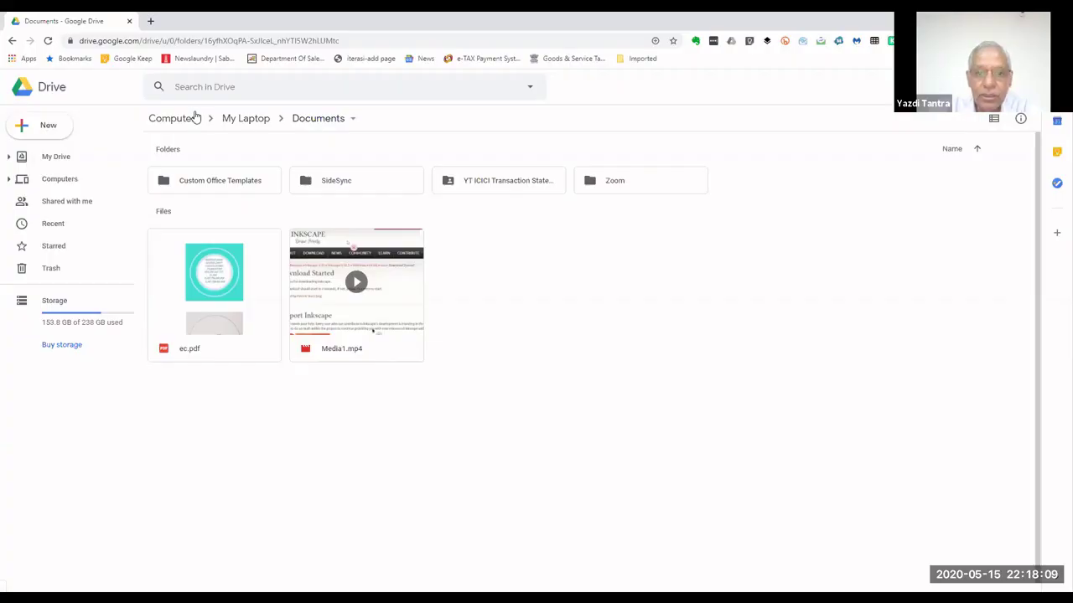
Step: Switch to the "Welcome to the Magic Show intro" note in Evernote
{"action": "key", "text": "alt+Tab"}
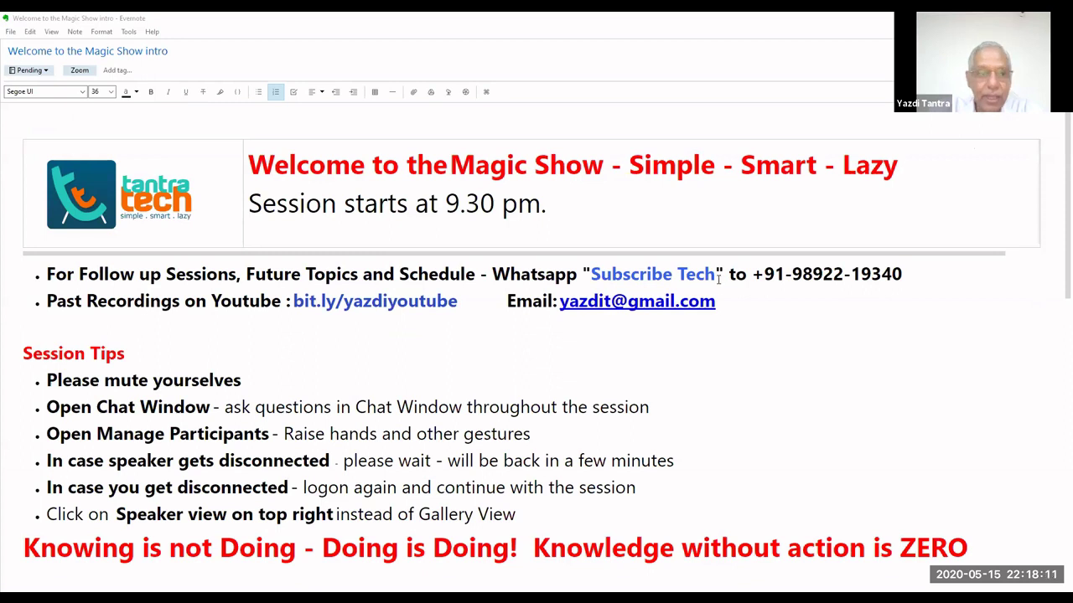